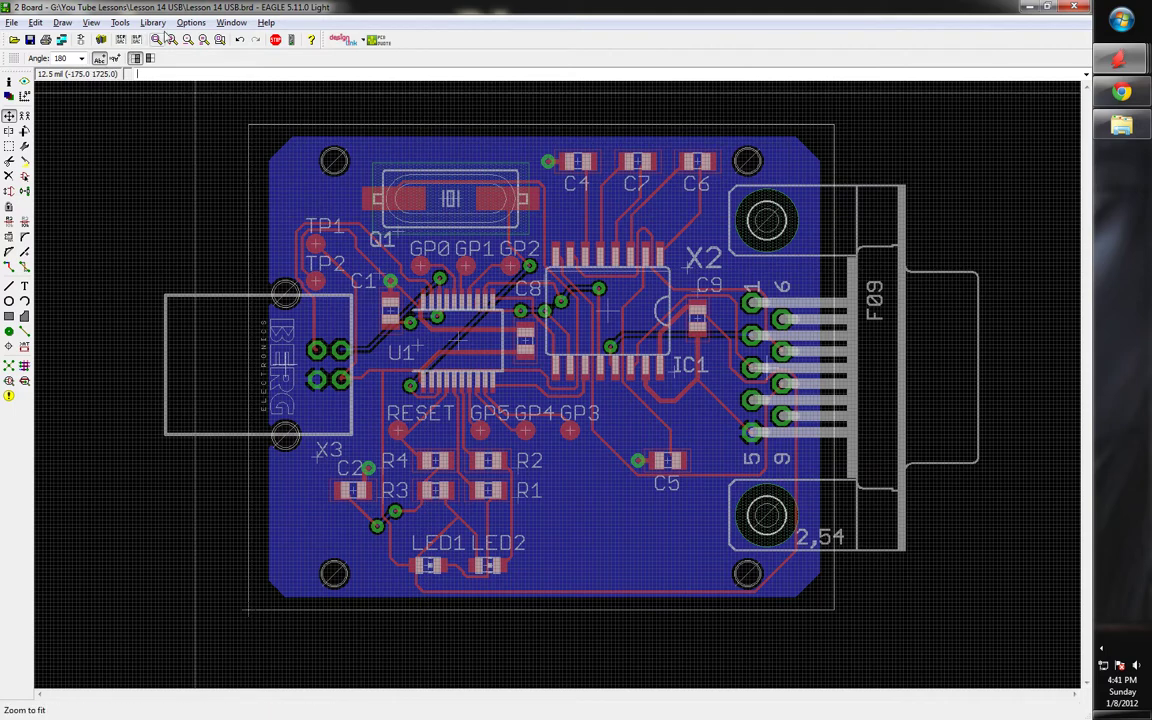
- Run the silk_gen.ulp silkscreen generator and dismiss its missing silk file error
click(135, 41)
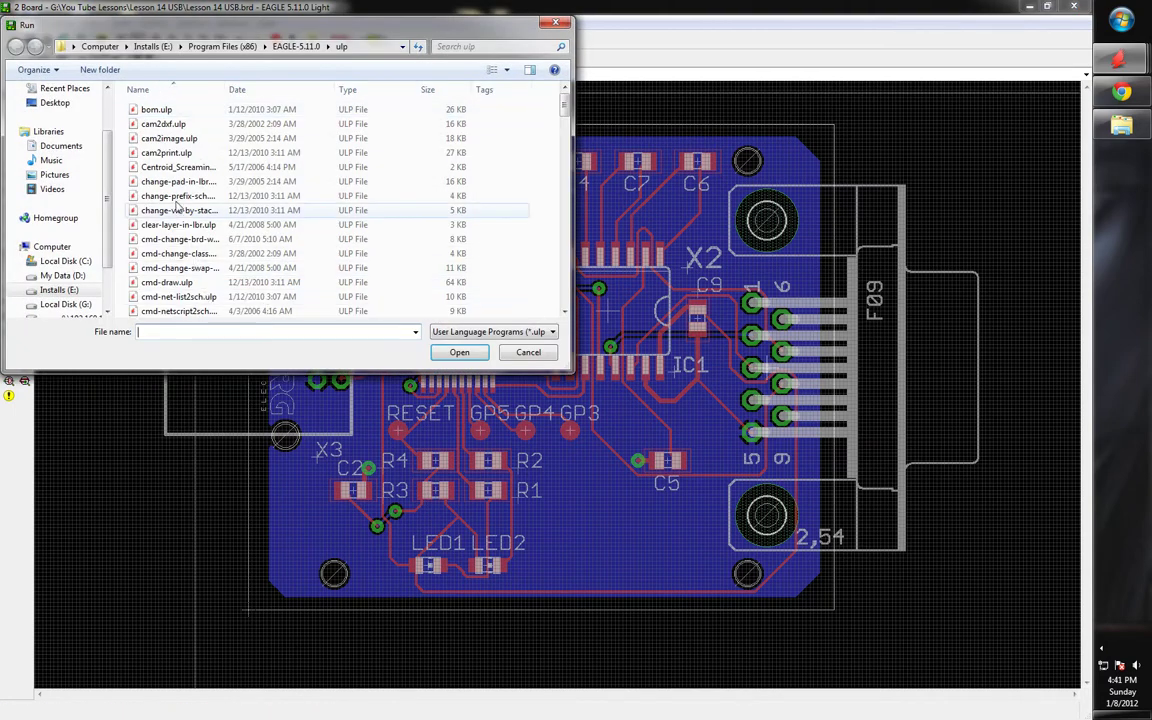
click(180, 167)
key(s)
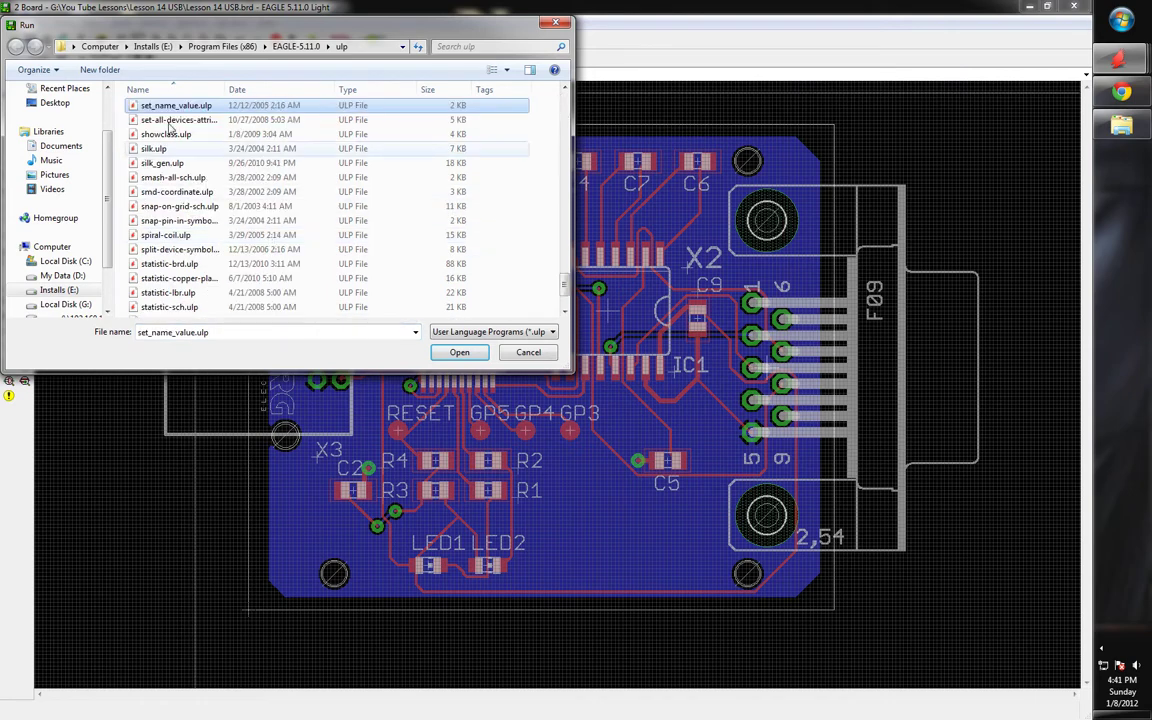
click(174, 162)
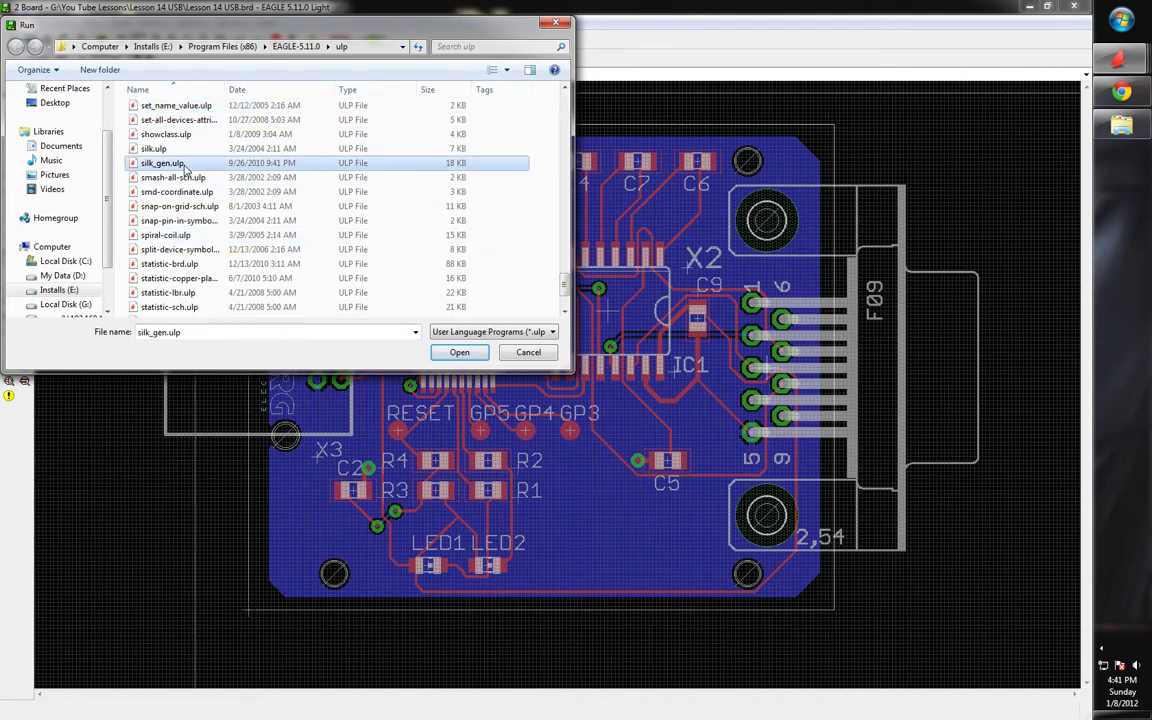
click(459, 352)
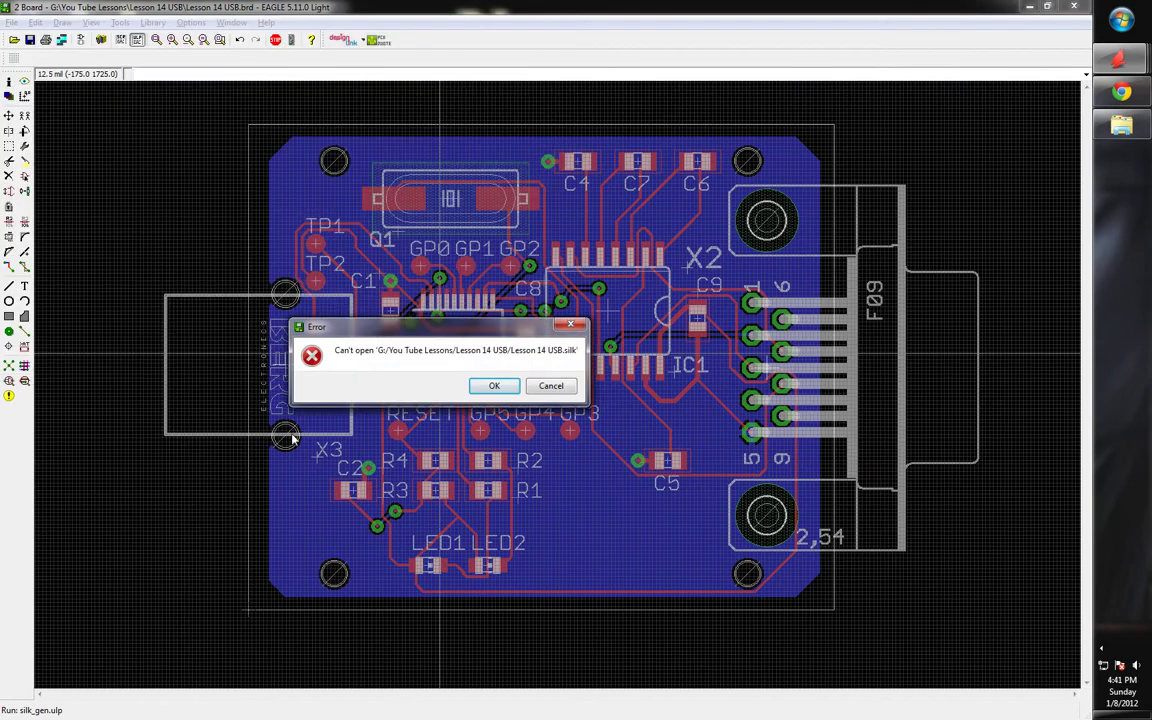
click(490, 386)
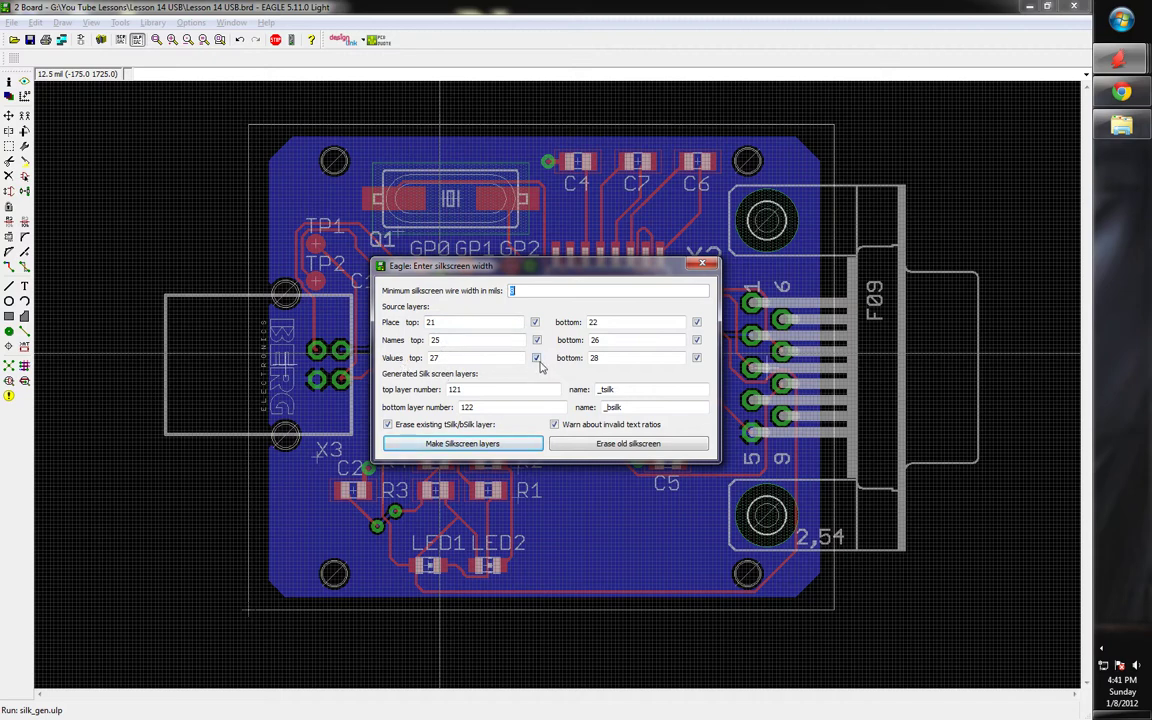
- Generate the silkscreen layers at 8 mil minimum width, leaving out component values
text(8)
click(536, 358)
click(696, 358)
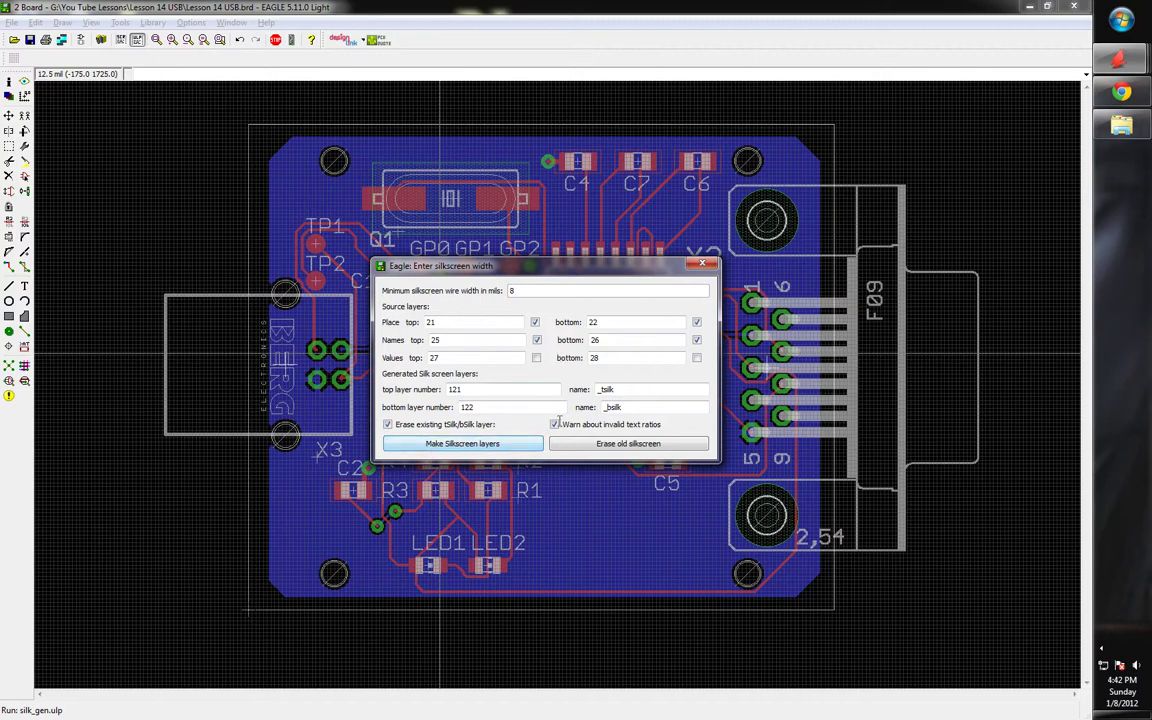
click(459, 446)
click(514, 489)
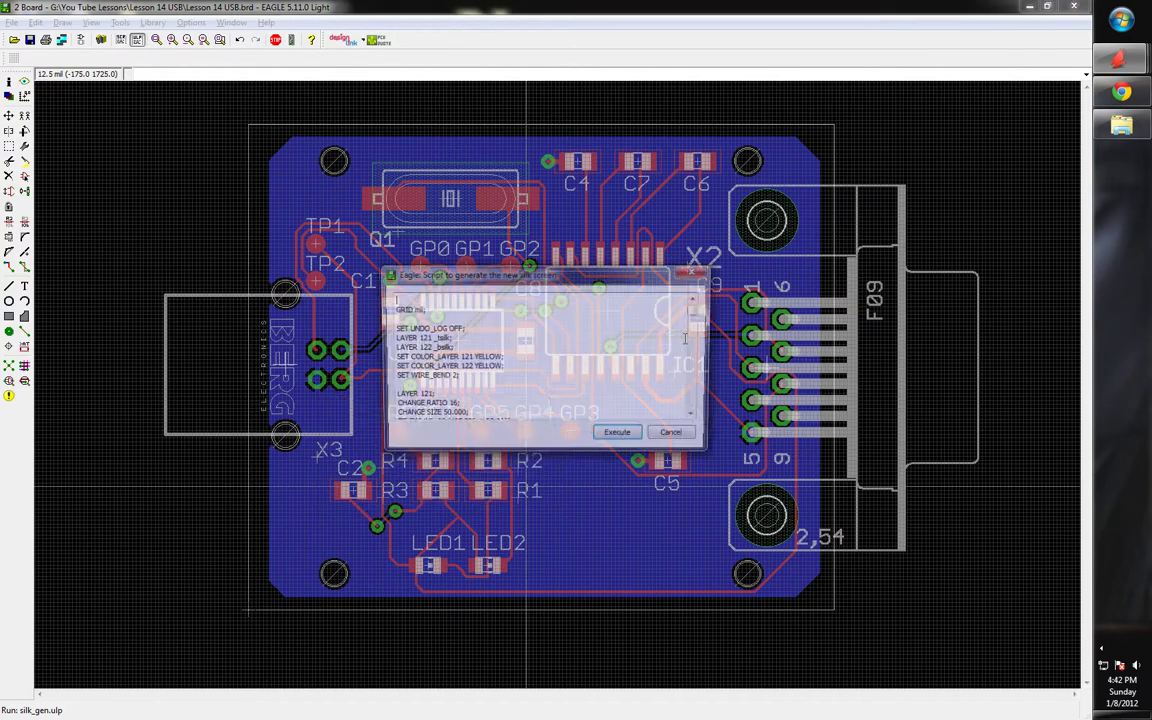
click(620, 437)
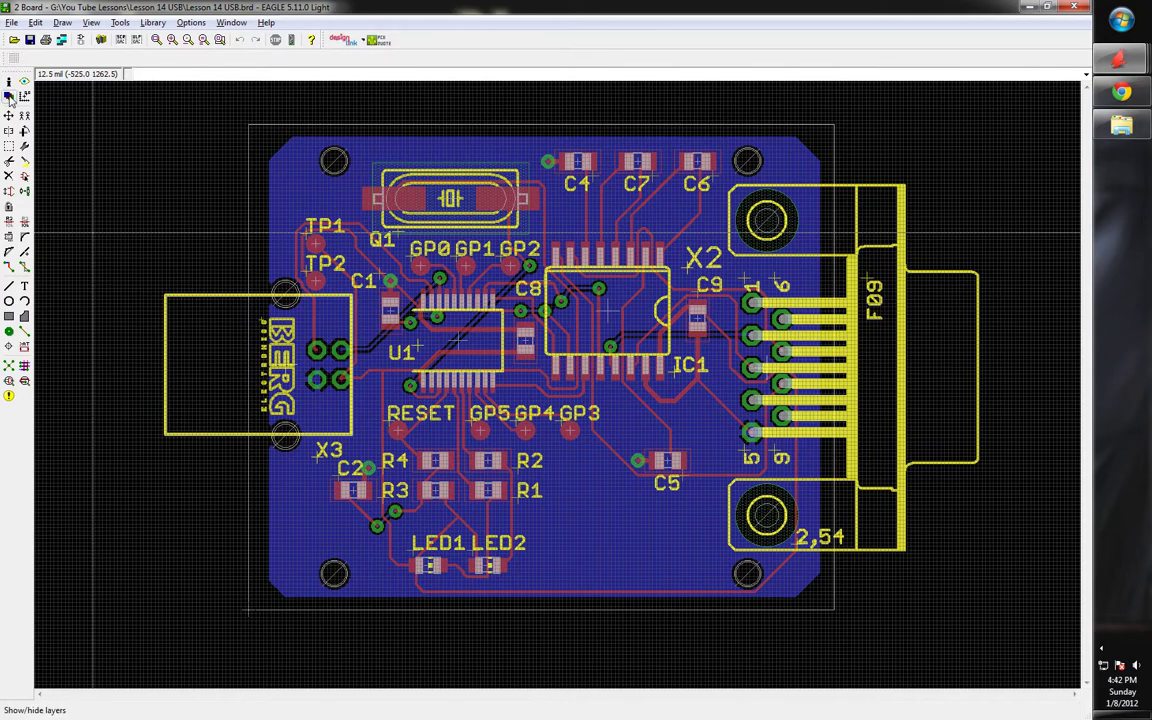
- Hide the tNames, bPlace and tPlace layers so only the generated silkscreen shows
click(9, 96)
scroll(116, 185, down, 7)
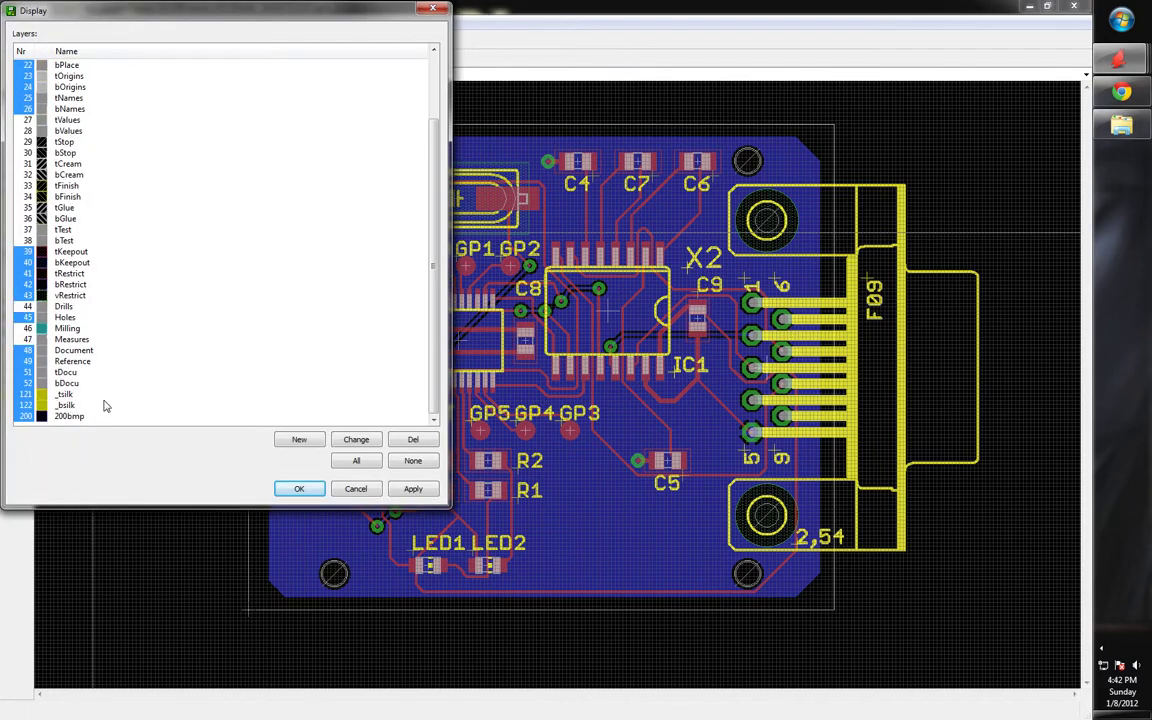
scroll(93, 360, up, 7)
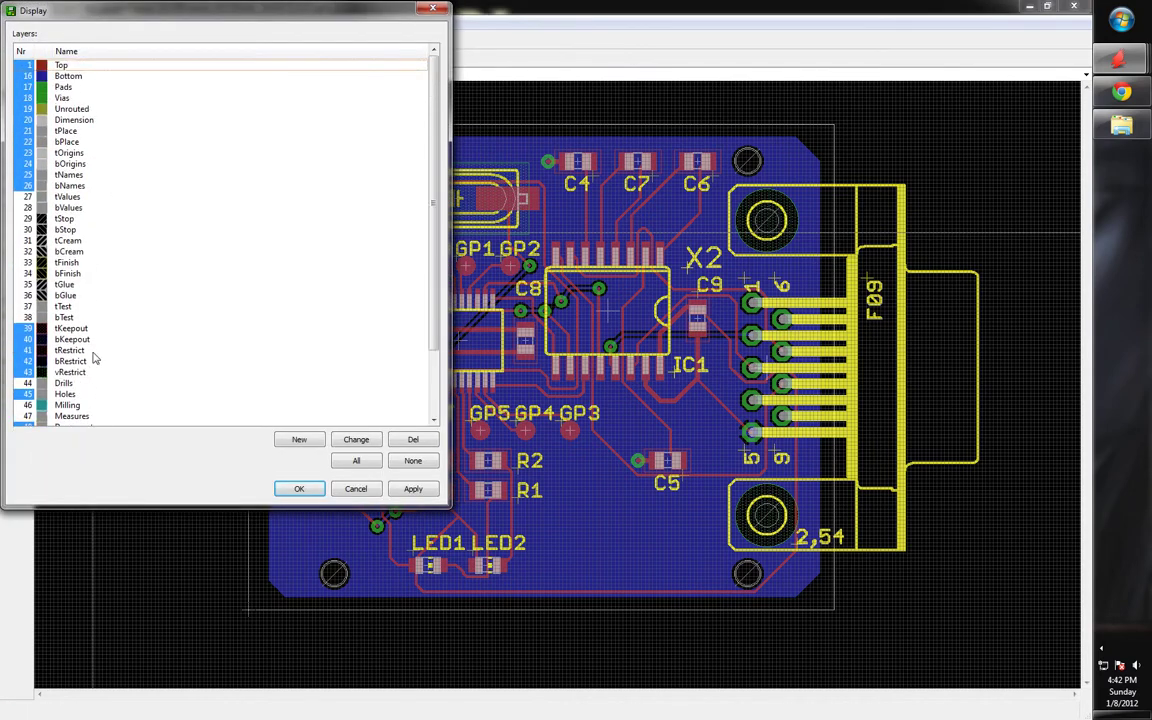
click(26, 176)
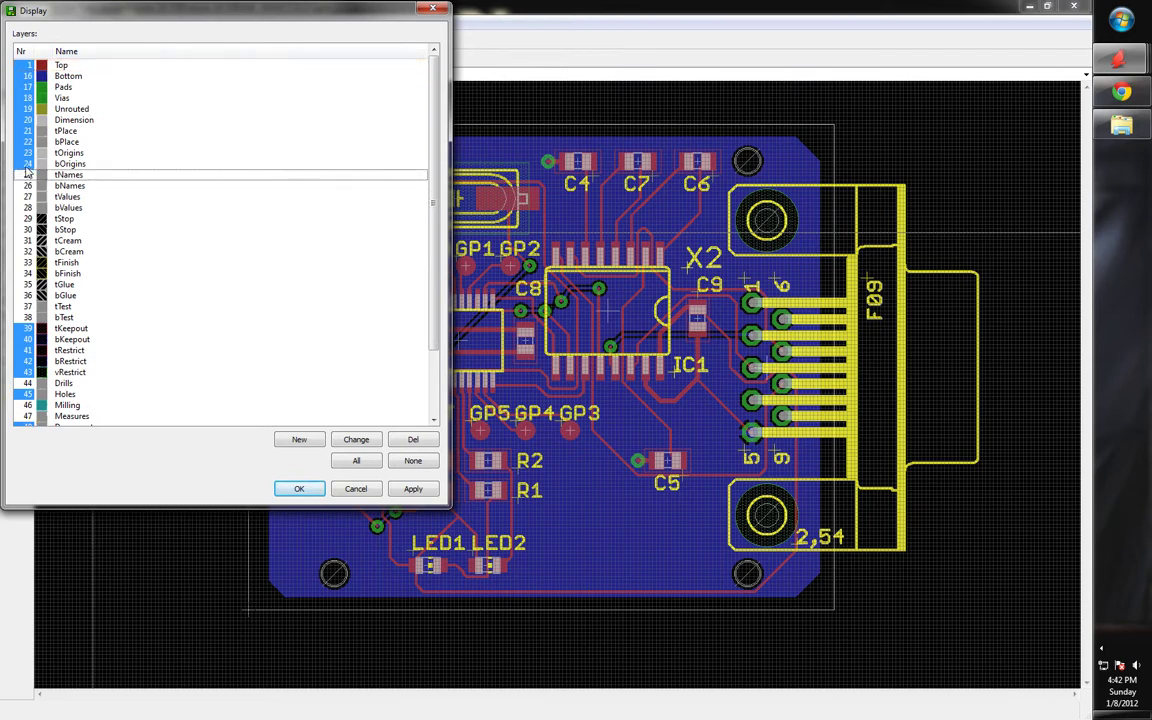
click(27, 142)
click(26, 130)
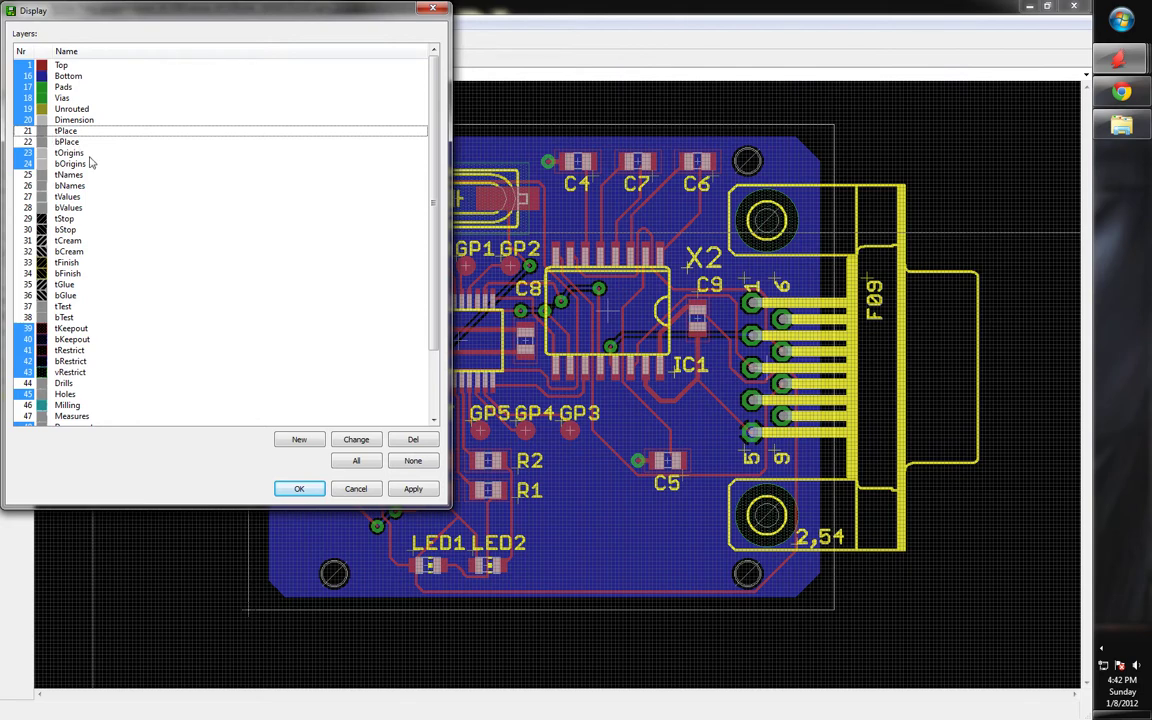
click(411, 486)
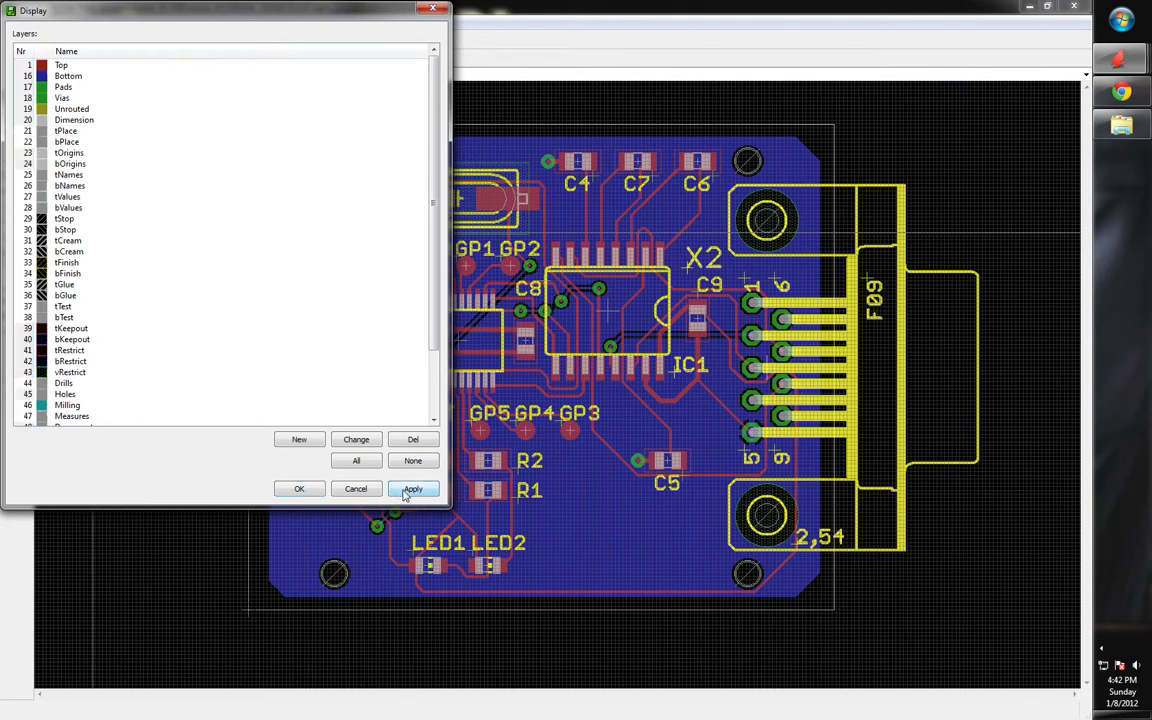
click(298, 488)
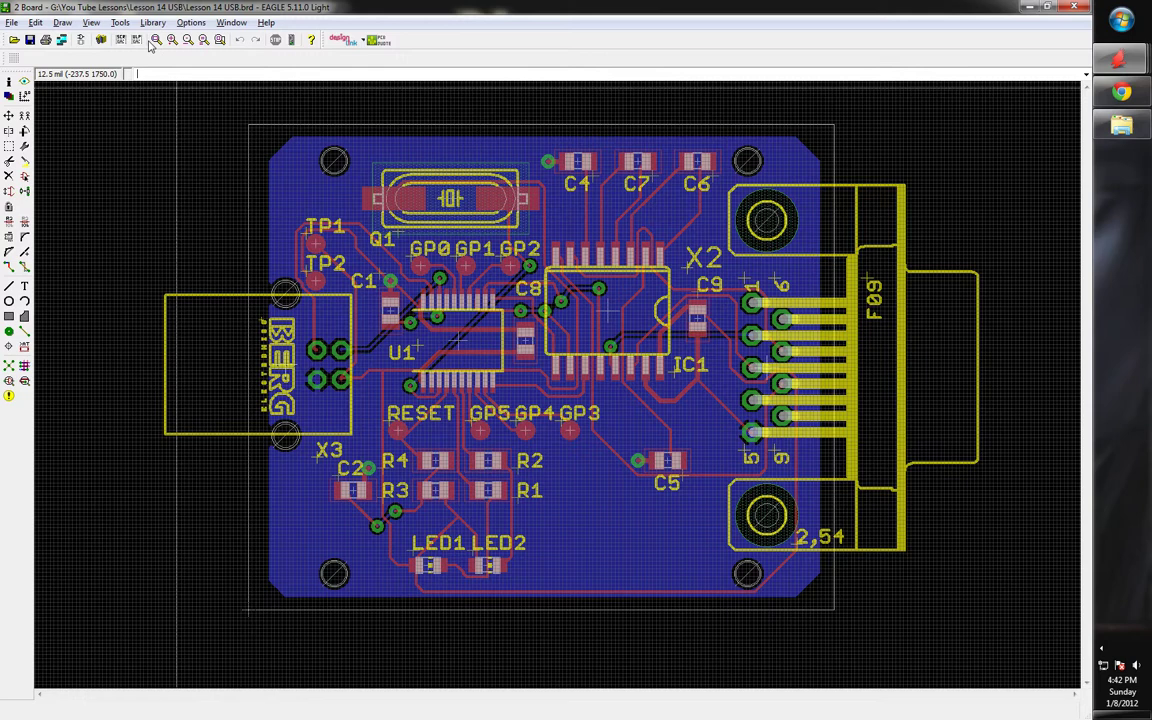
click(121, 40)
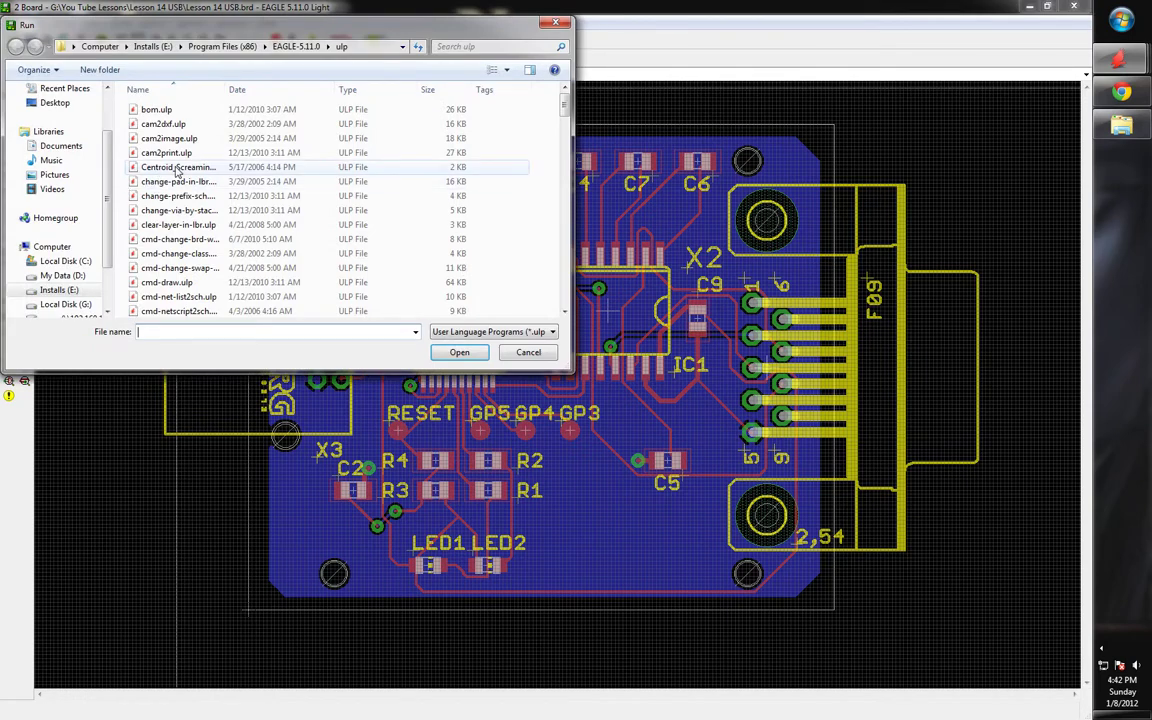
click(173, 171)
text(silk_gen.ulp)
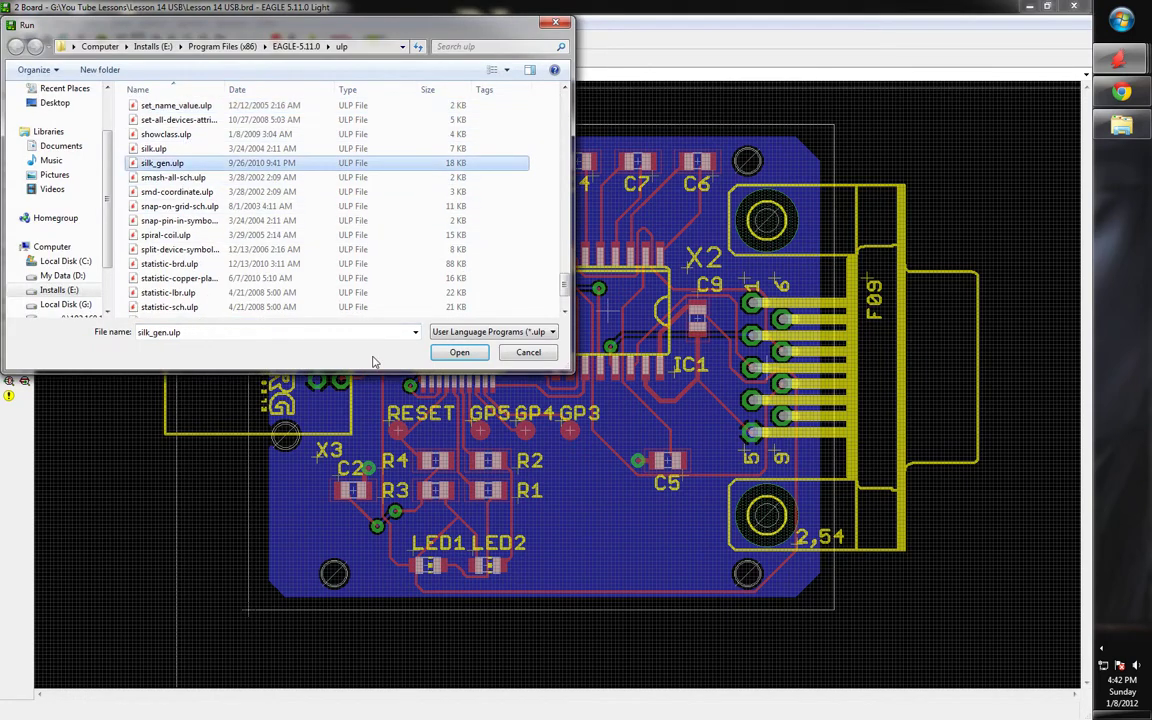
click(525, 355)
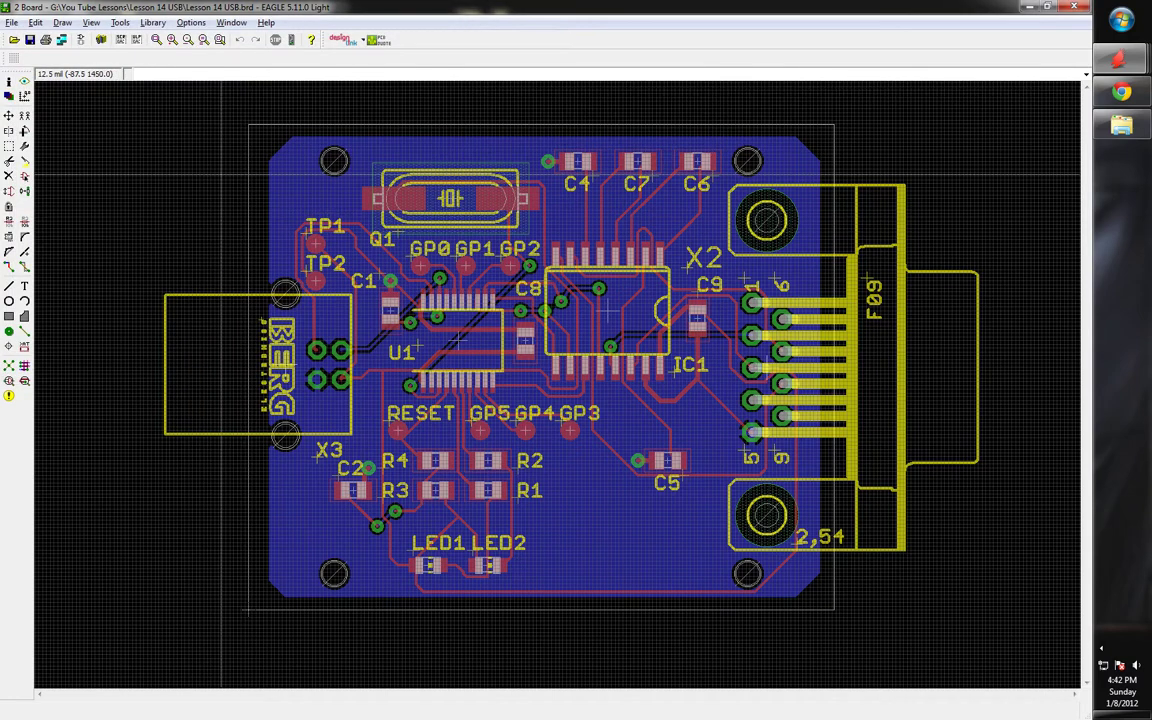
click(120, 39)
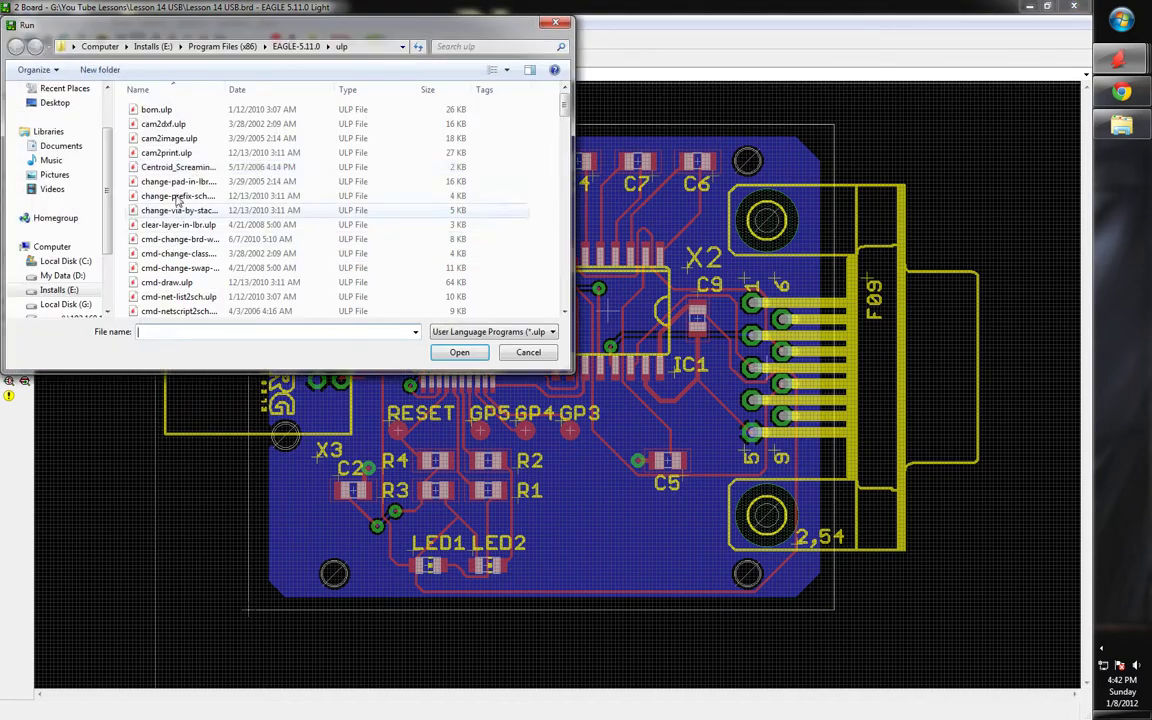
click(158, 109)
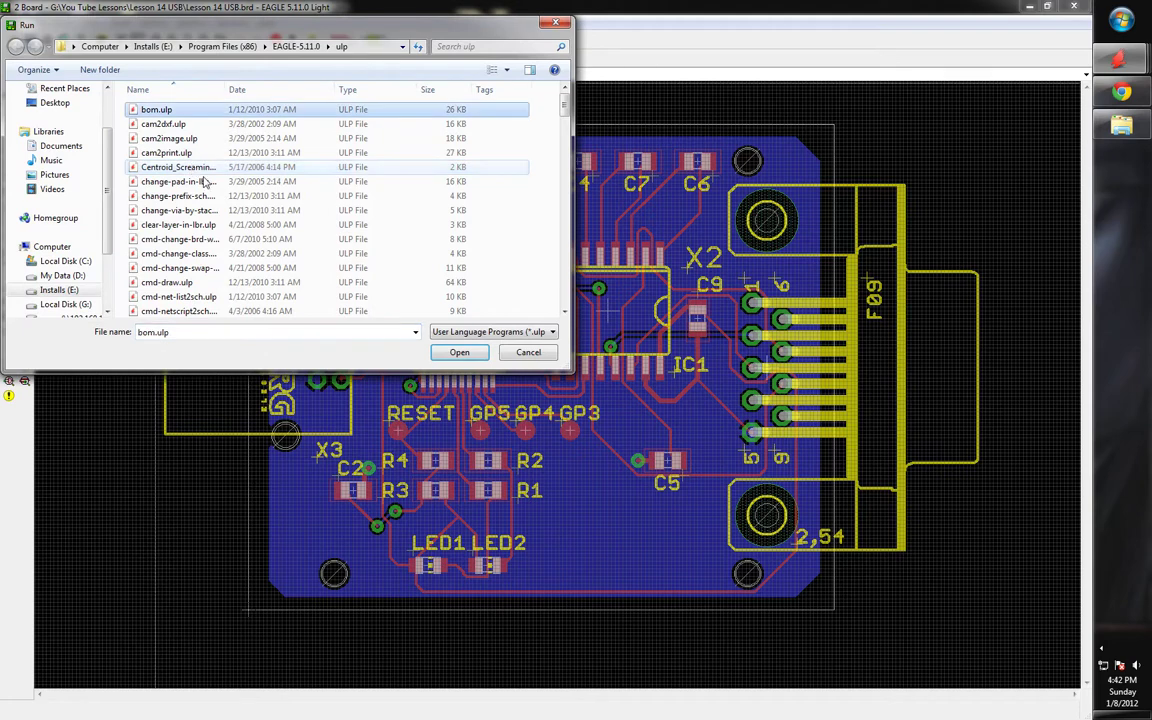
click(452, 352)
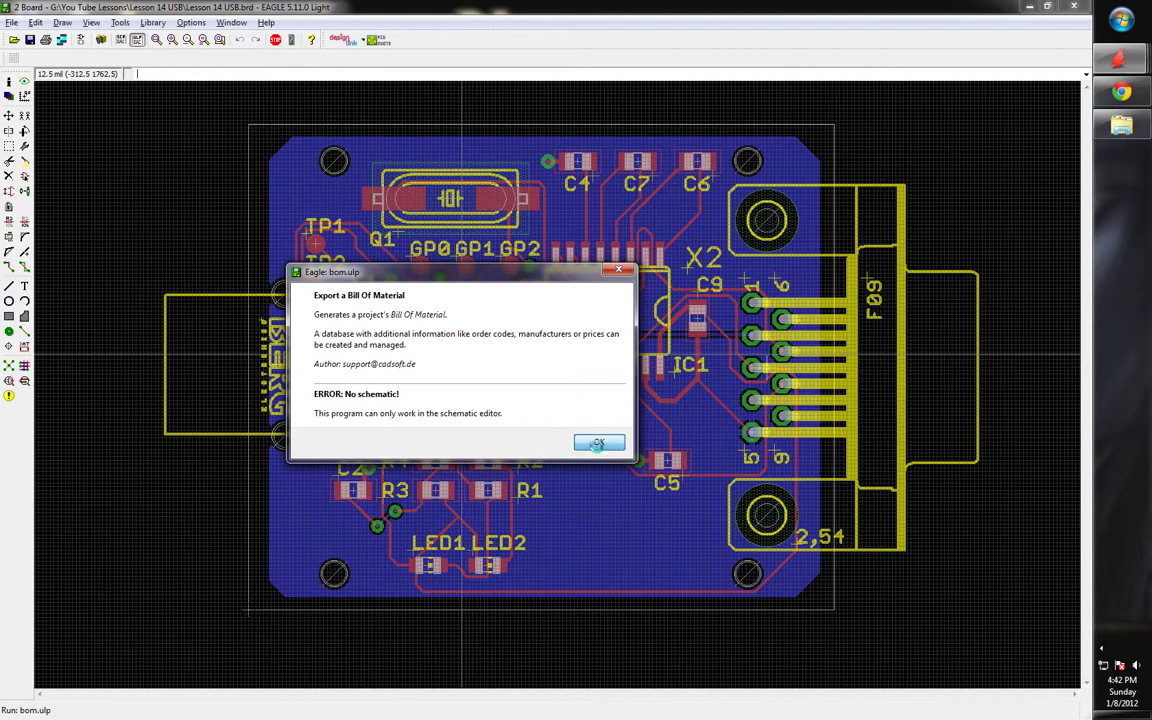
click(592, 442)
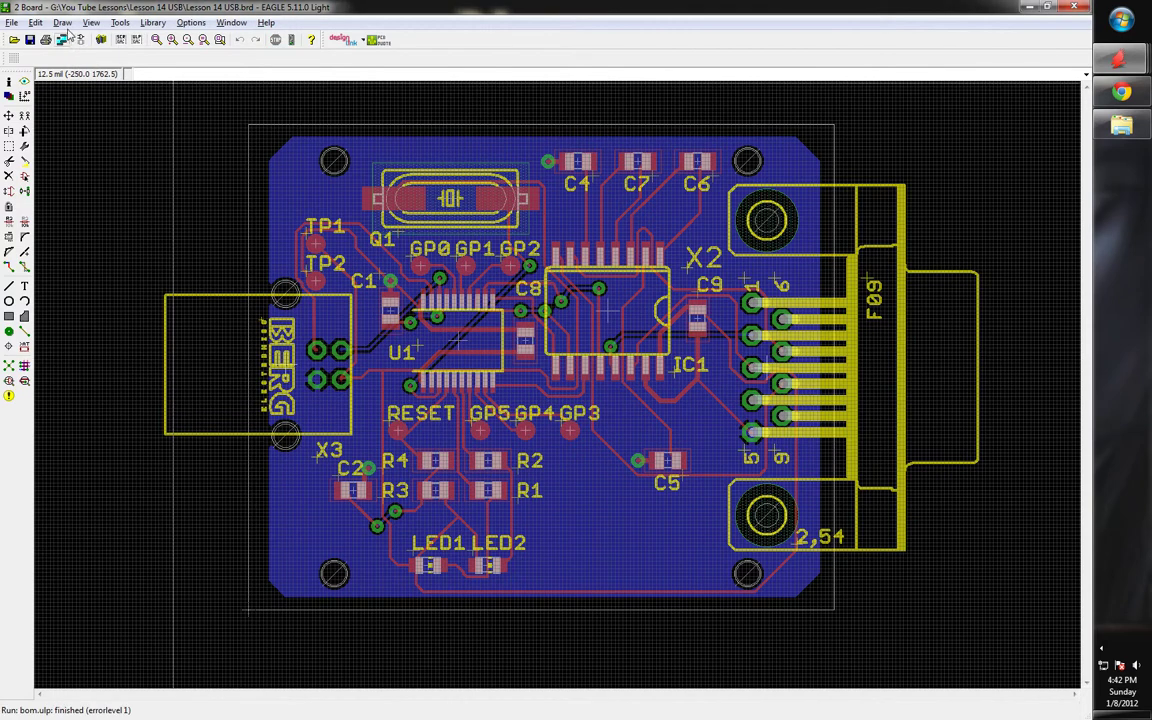
click(137, 40)
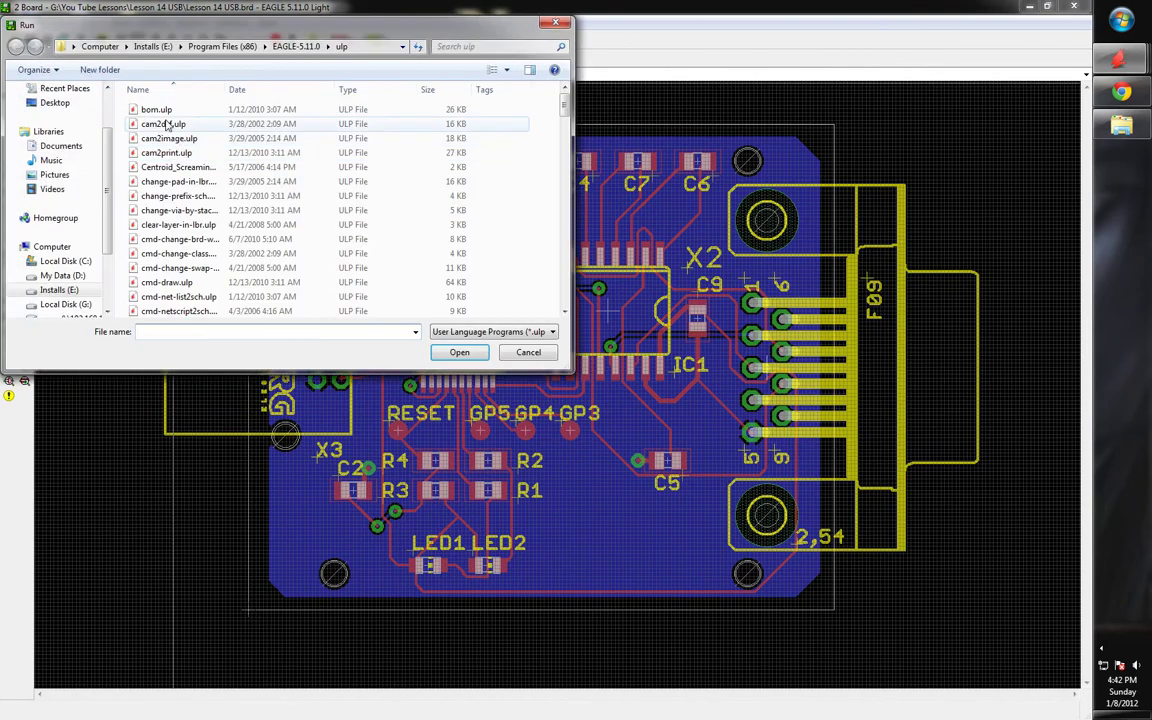
double_click(160, 111)
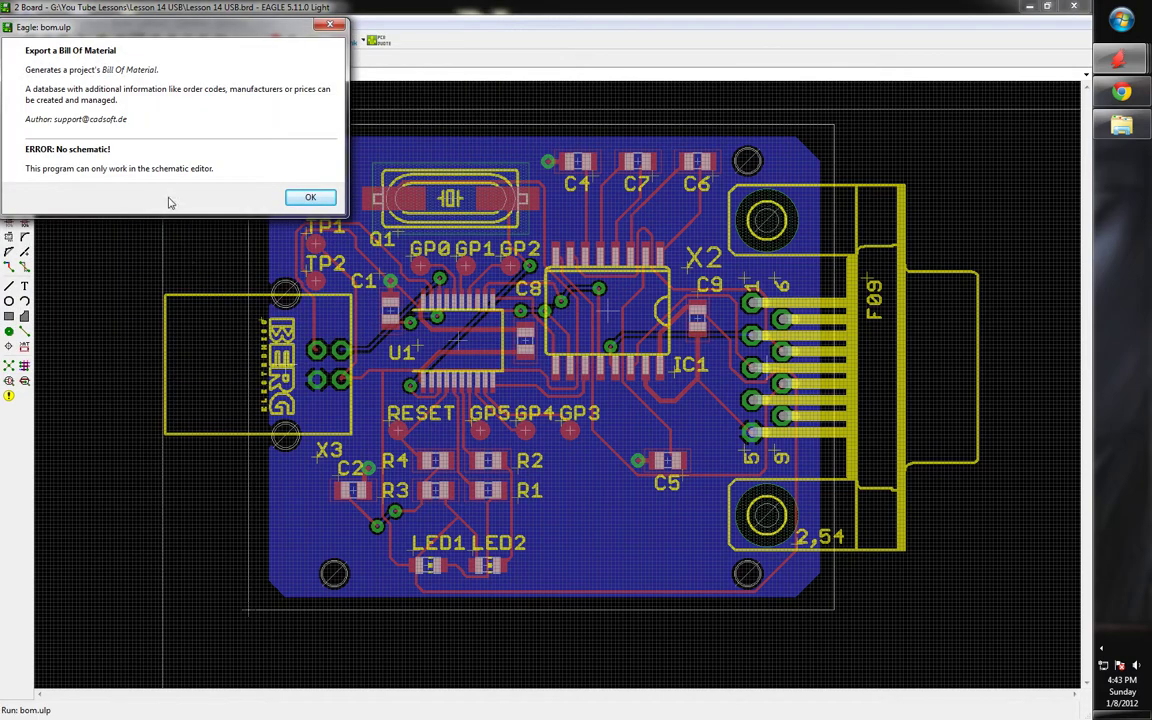
- Switch to the USB schematic and run the bom.ulp bill of materials program
click(311, 198)
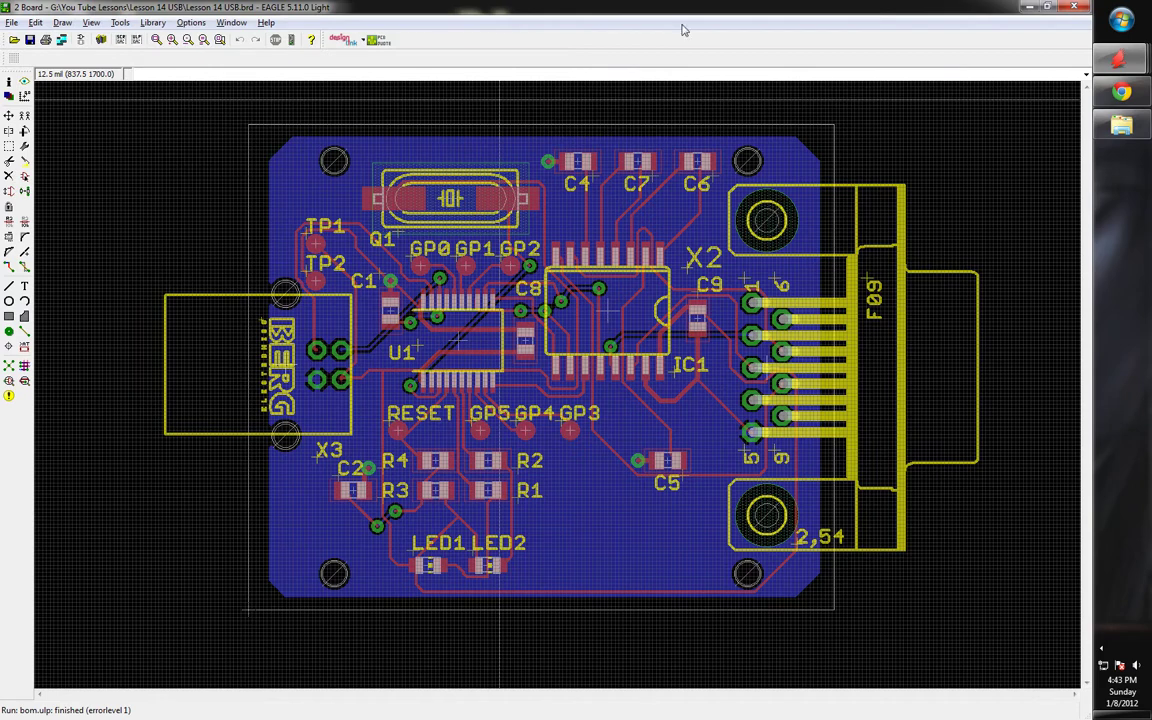
click(100, 39)
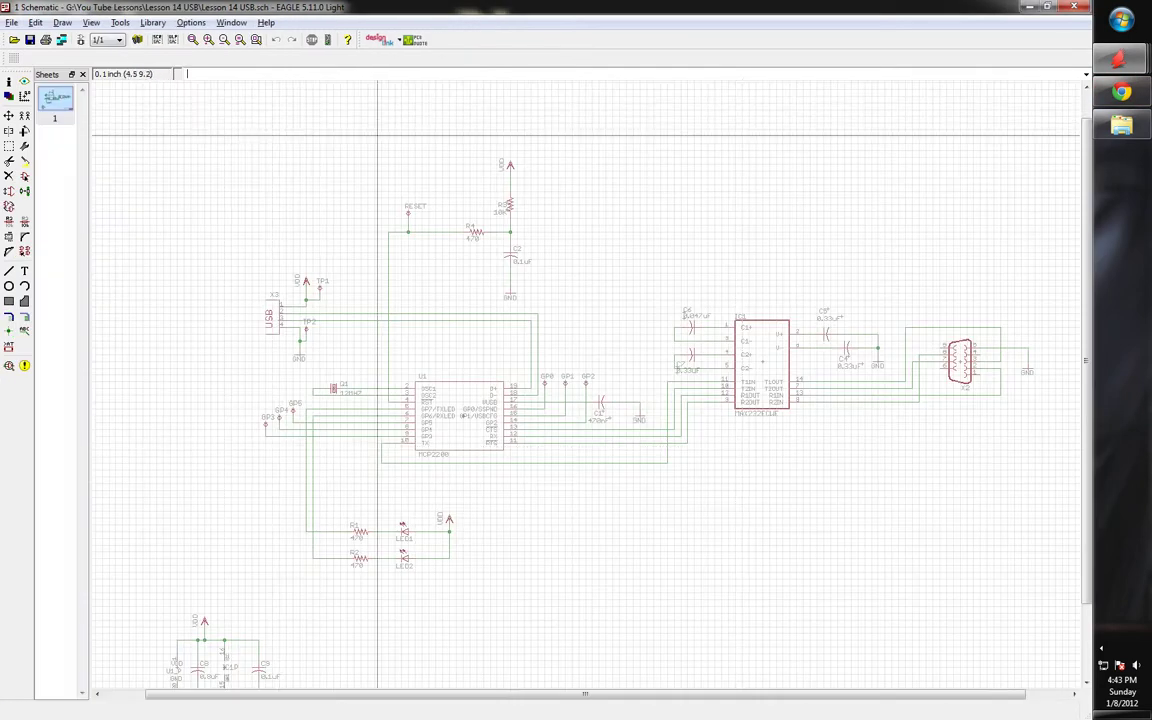
click(152, 22)
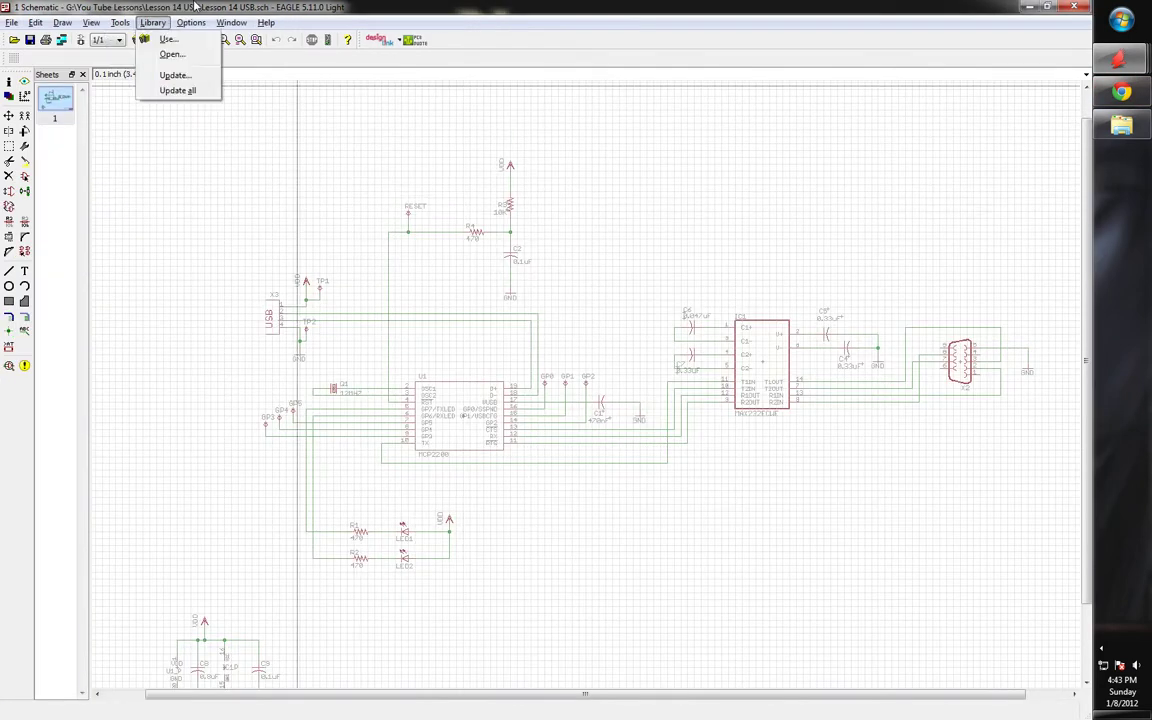
click(137, 39)
double_click(162, 110)
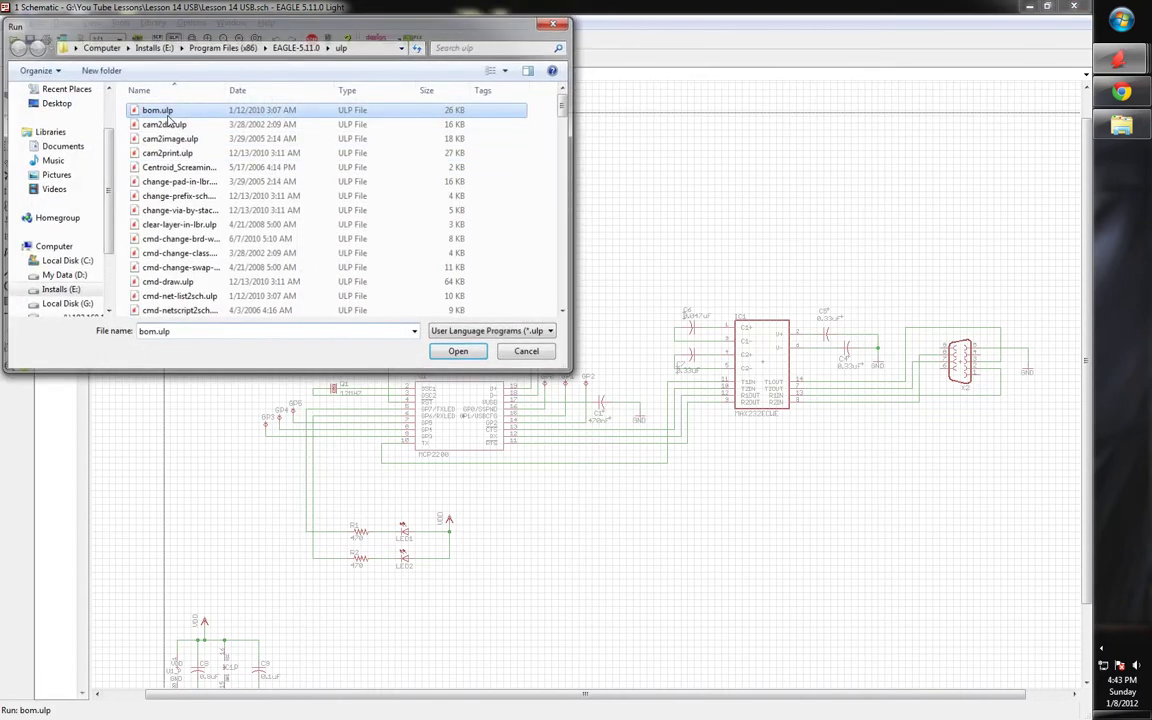
- Review the parts and values lists, then save them as Lesson 14 USB.bom
drag(581, 493, 581, 673)
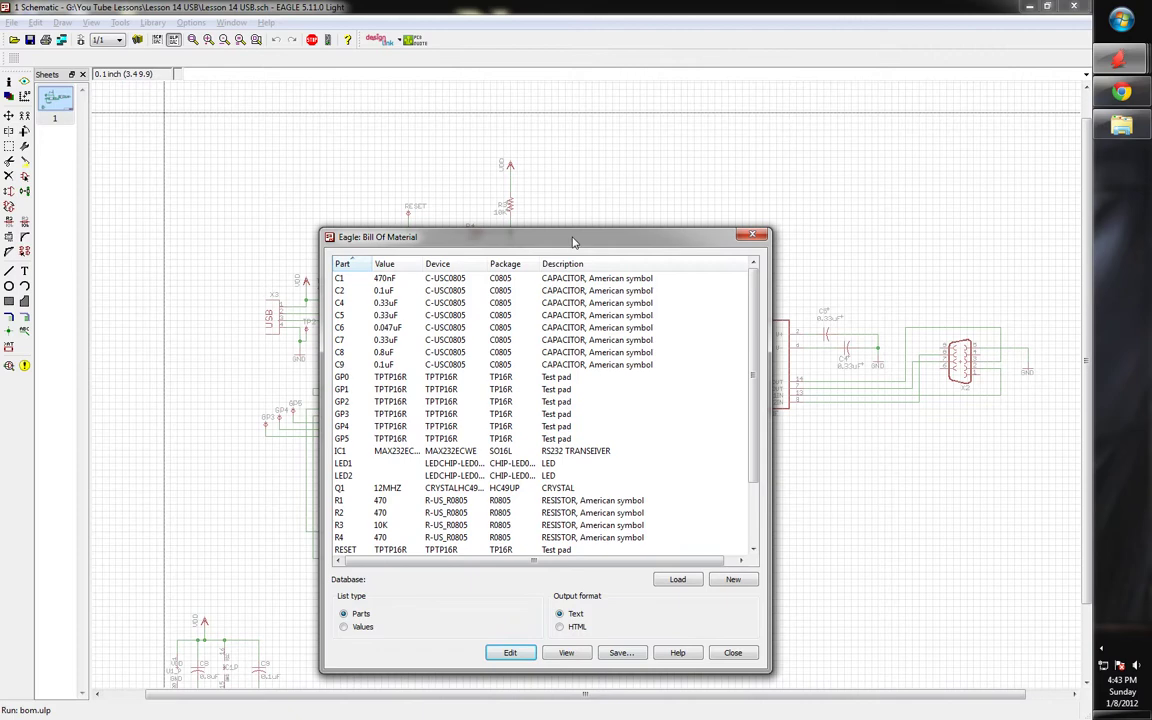
drag(520, 237, 415, 10)
drag(667, 447, 1005, 586)
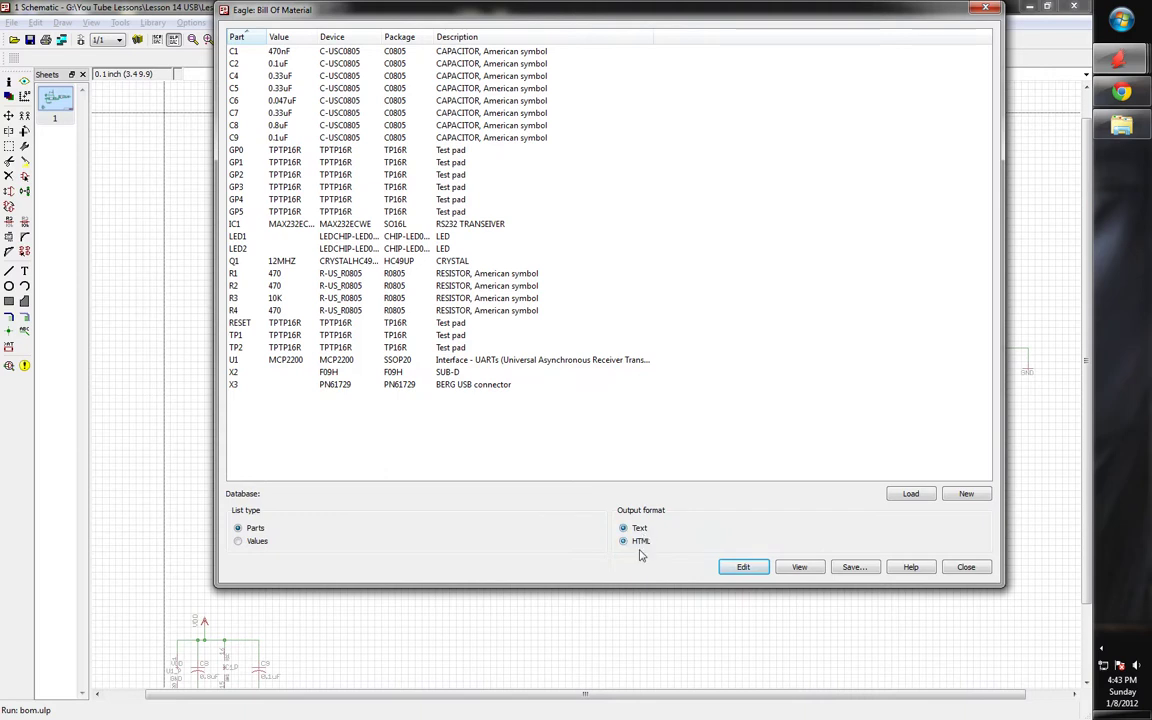
click(259, 542)
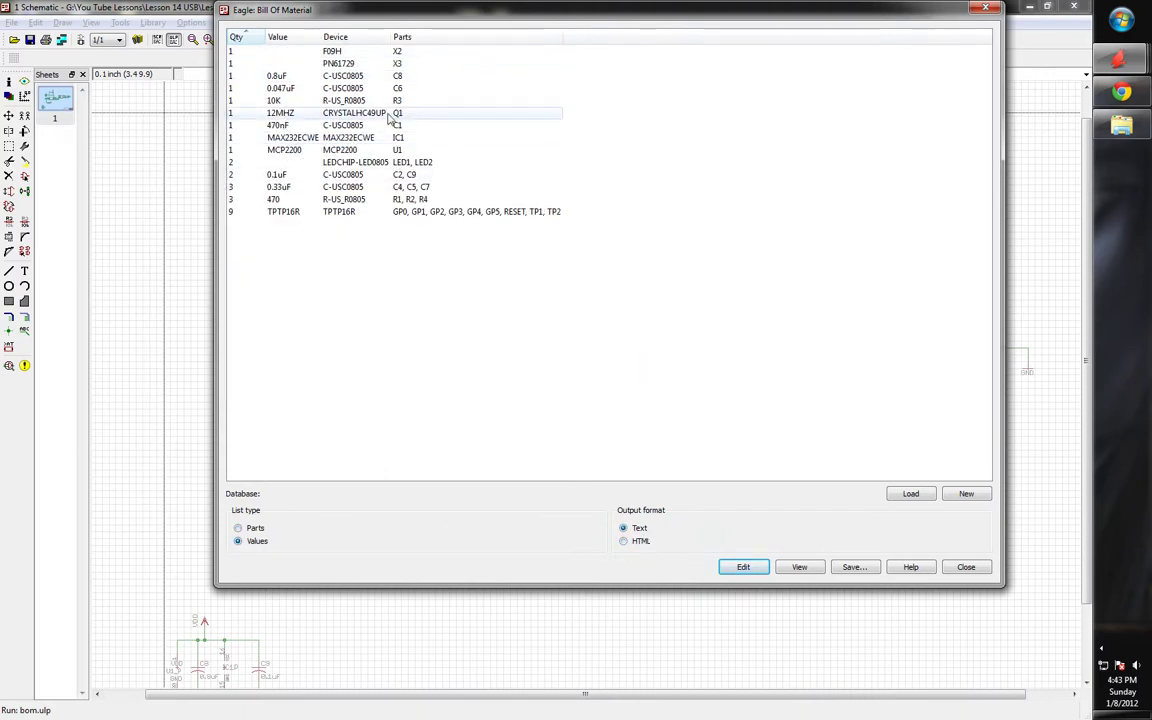
click(255, 528)
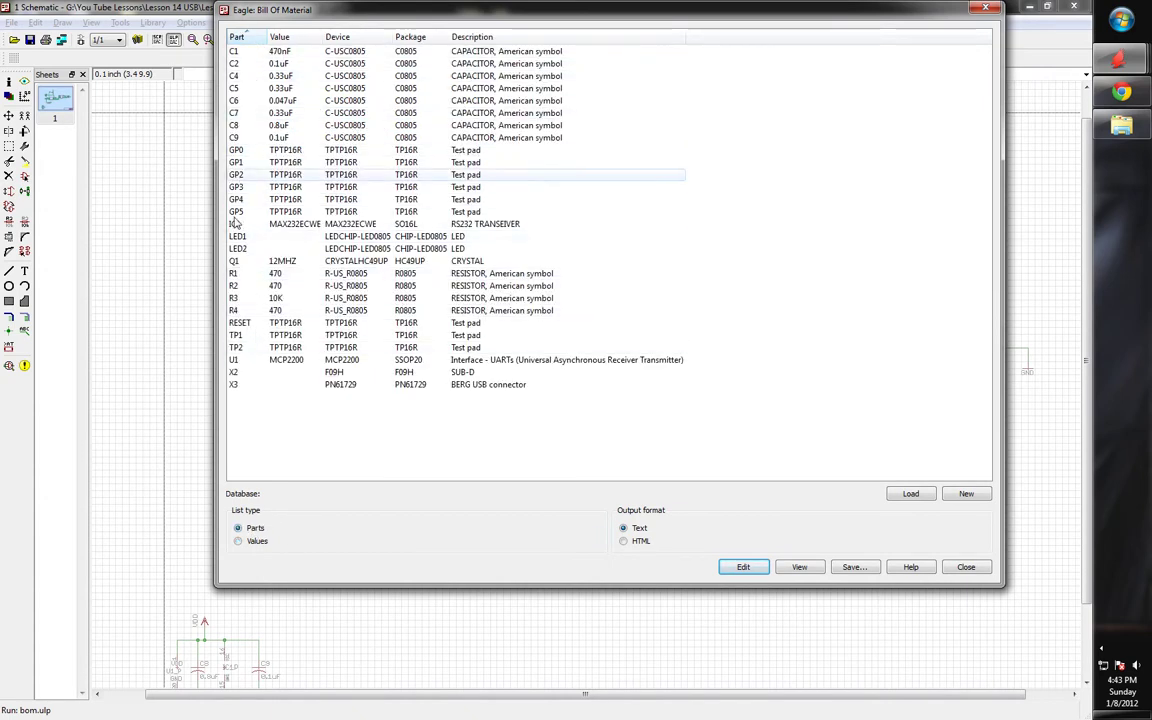
click(856, 569)
click(678, 357)
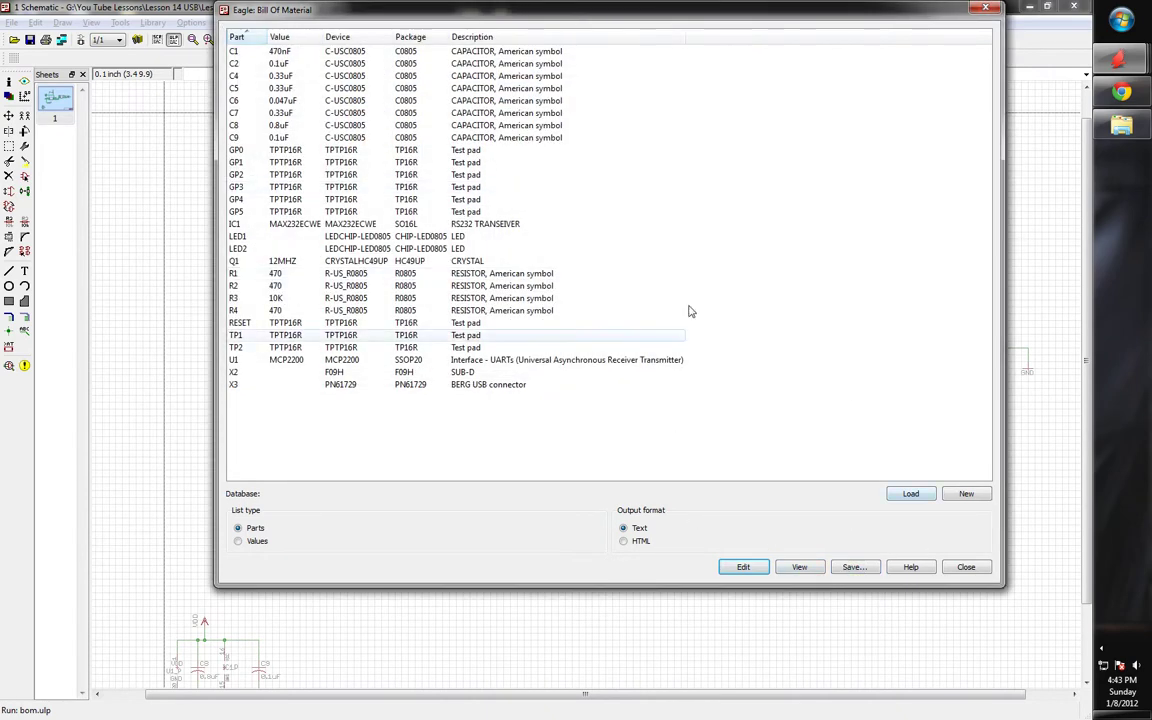
click(962, 568)
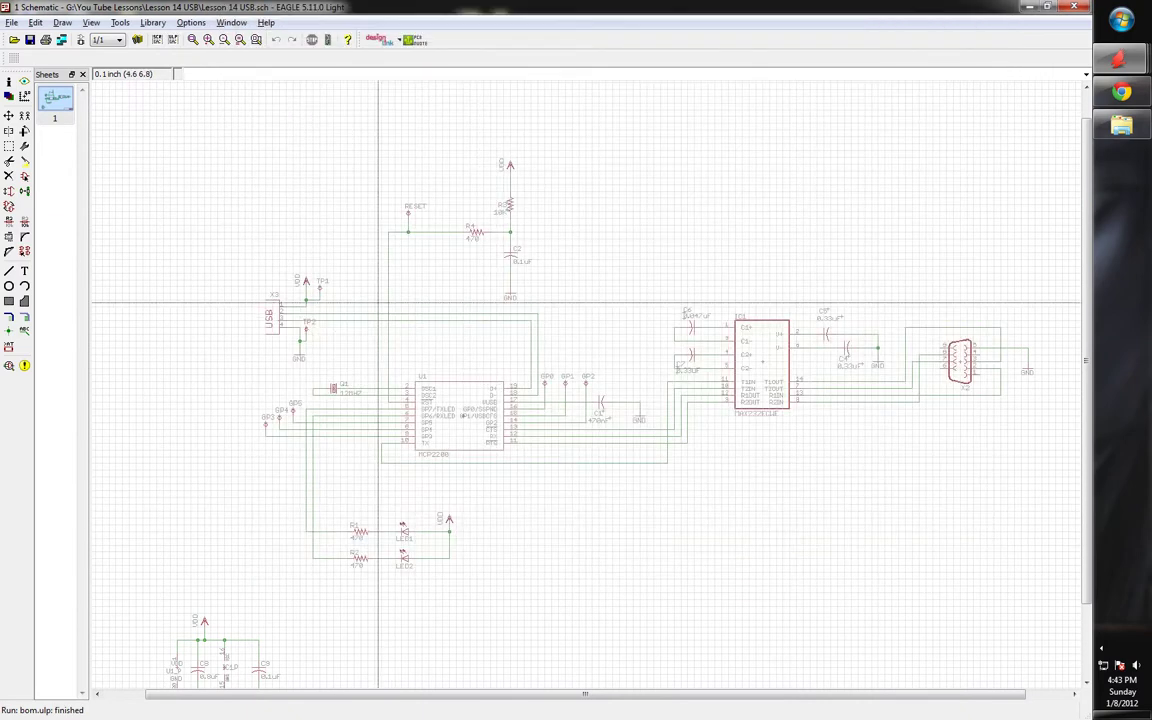
- Switch to the Lesson 14 USB board layout window
key(alt+2)
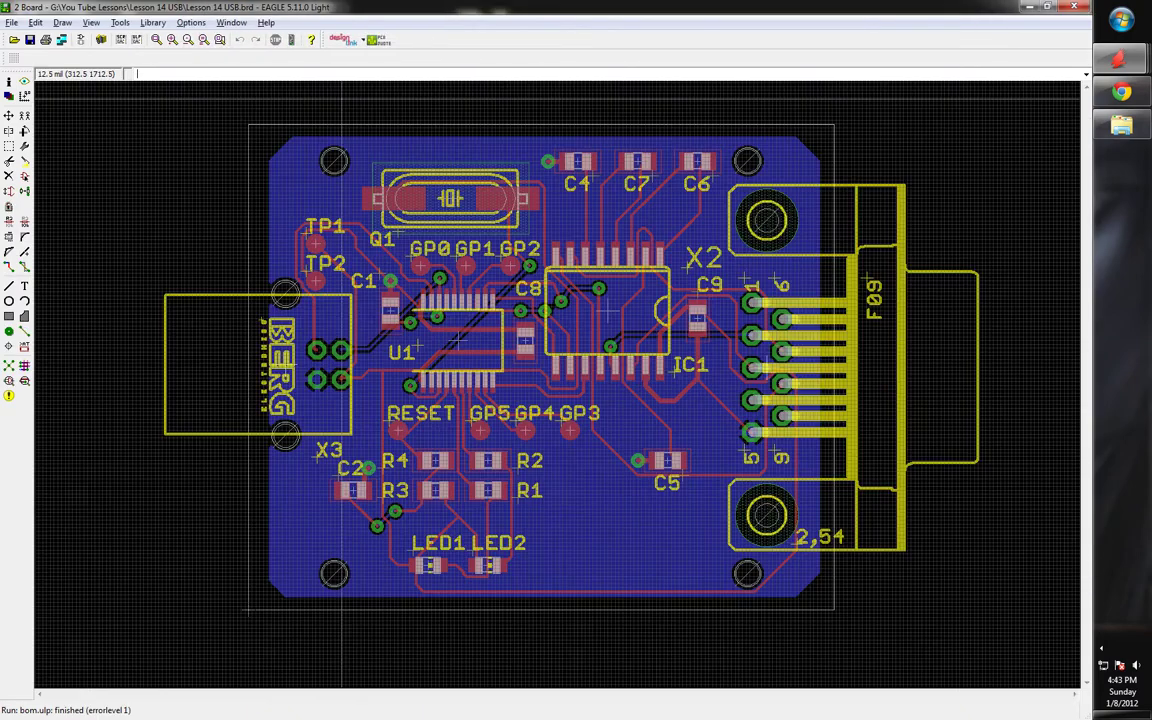
- Open the CAM Processor on Lesson 14 USB.brd and bring up its File > Open choices
click(61, 40)
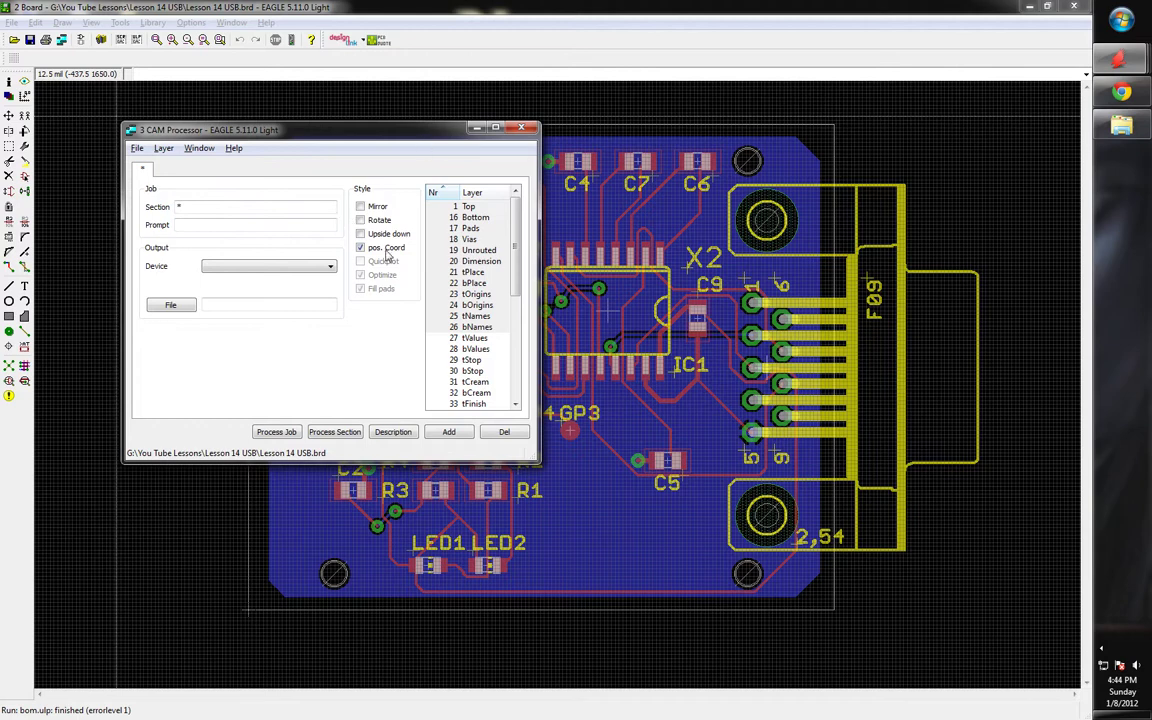
mouse_move(302, 131)
mouse_down()
mouse_move(350, 139)
mouse_move(315, 118)
mouse_up()
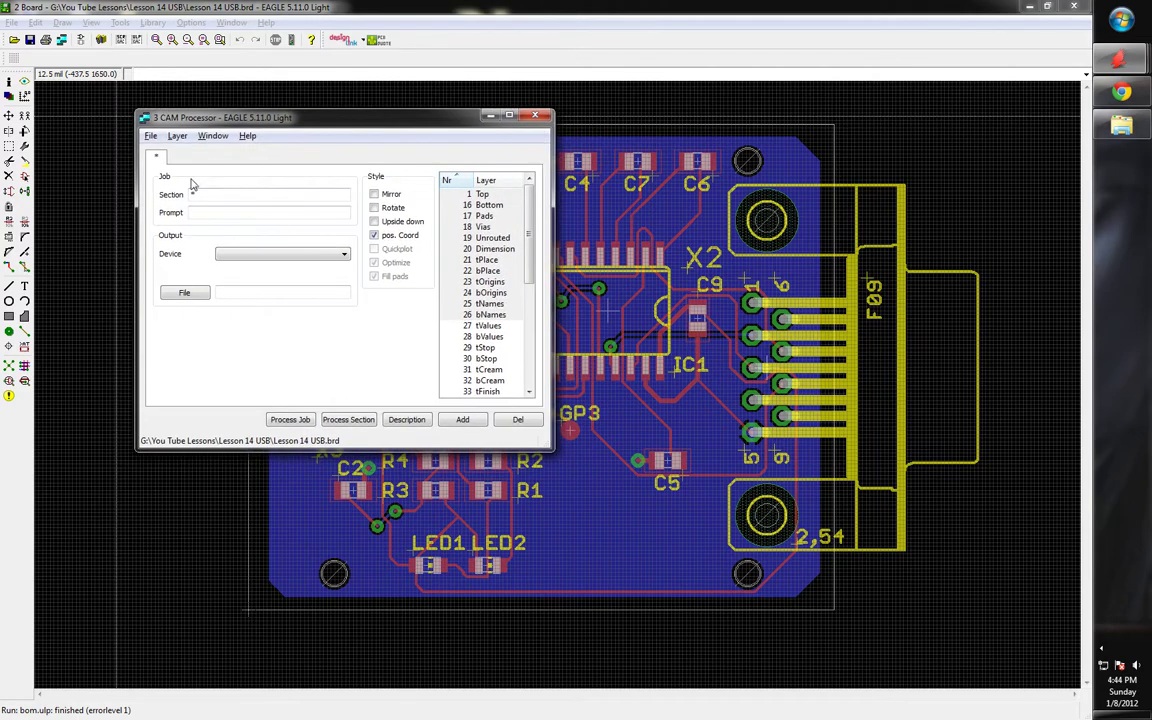
click(150, 135)
mouse_move(238, 150)
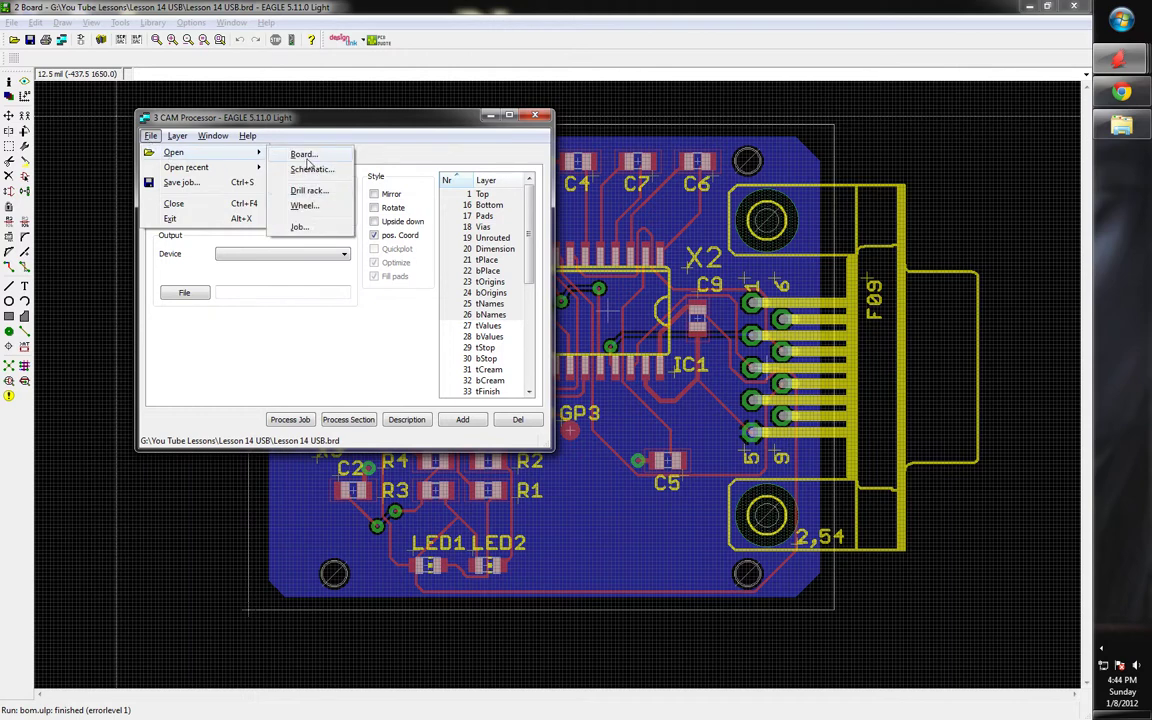
- Load the sfe-gerb274x.cam job from the cam folder
click(300, 228)
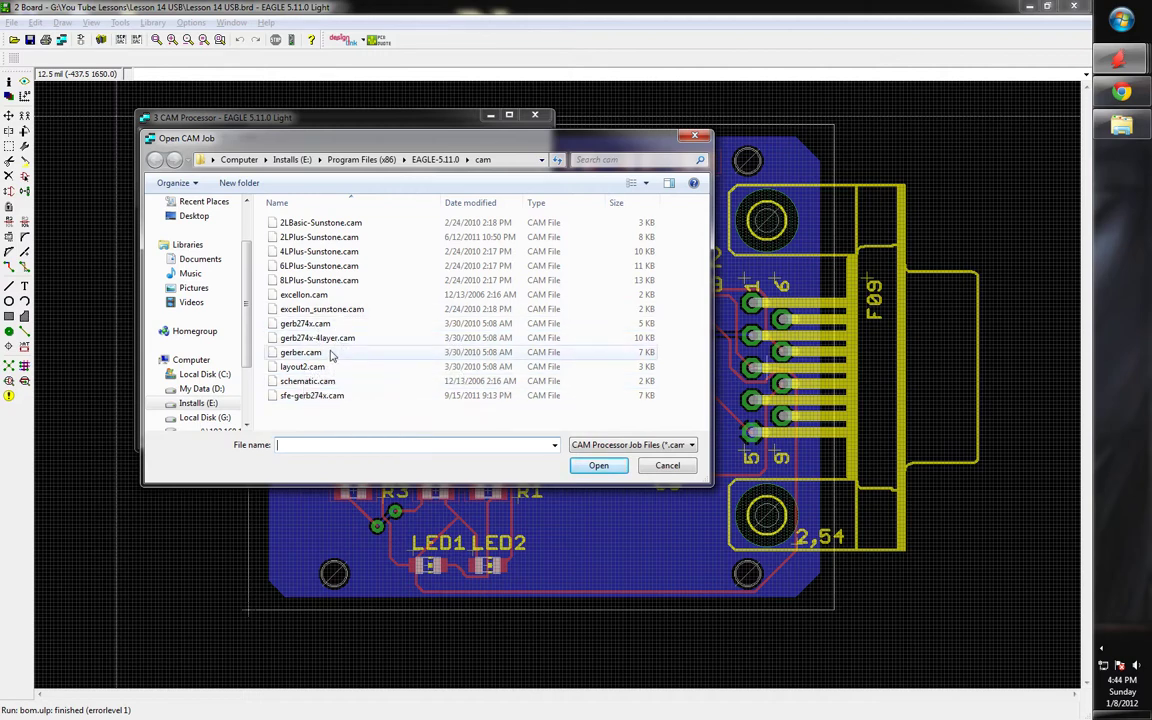
click(288, 398)
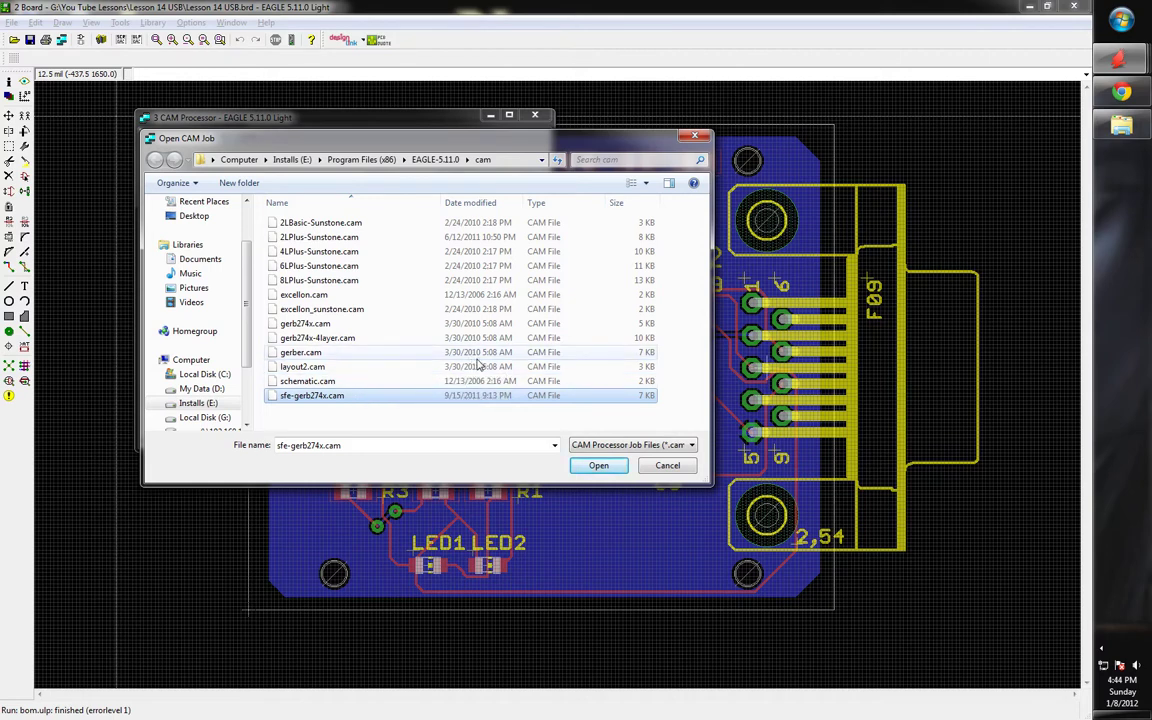
click(600, 467)
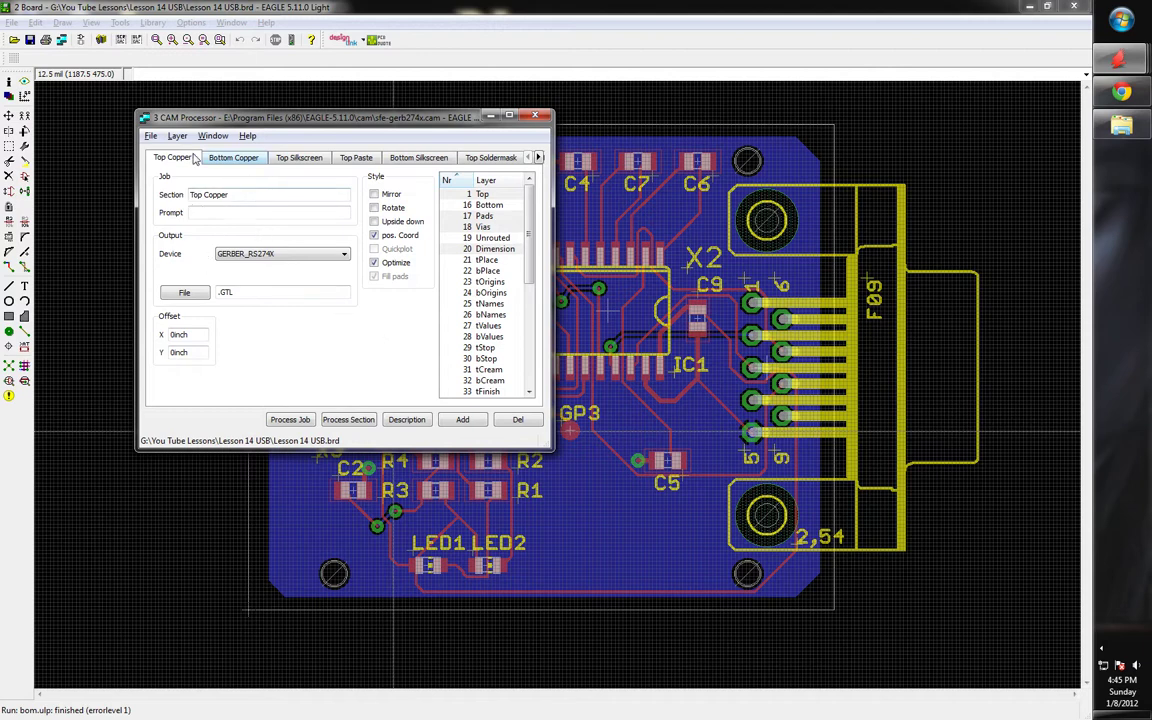
- Review the layers selected in the Bottom Copper, Top Silkscreen and Bottom Silkscreen sections
click(224, 158)
click(298, 159)
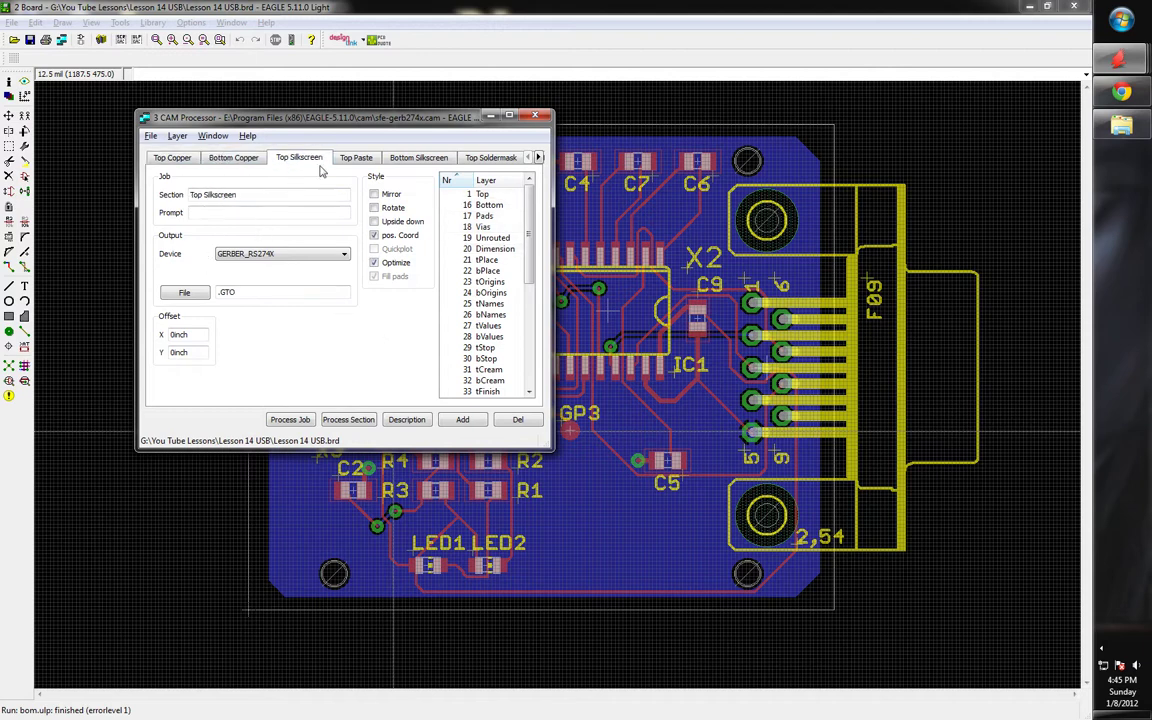
key(Right)
key(Right)
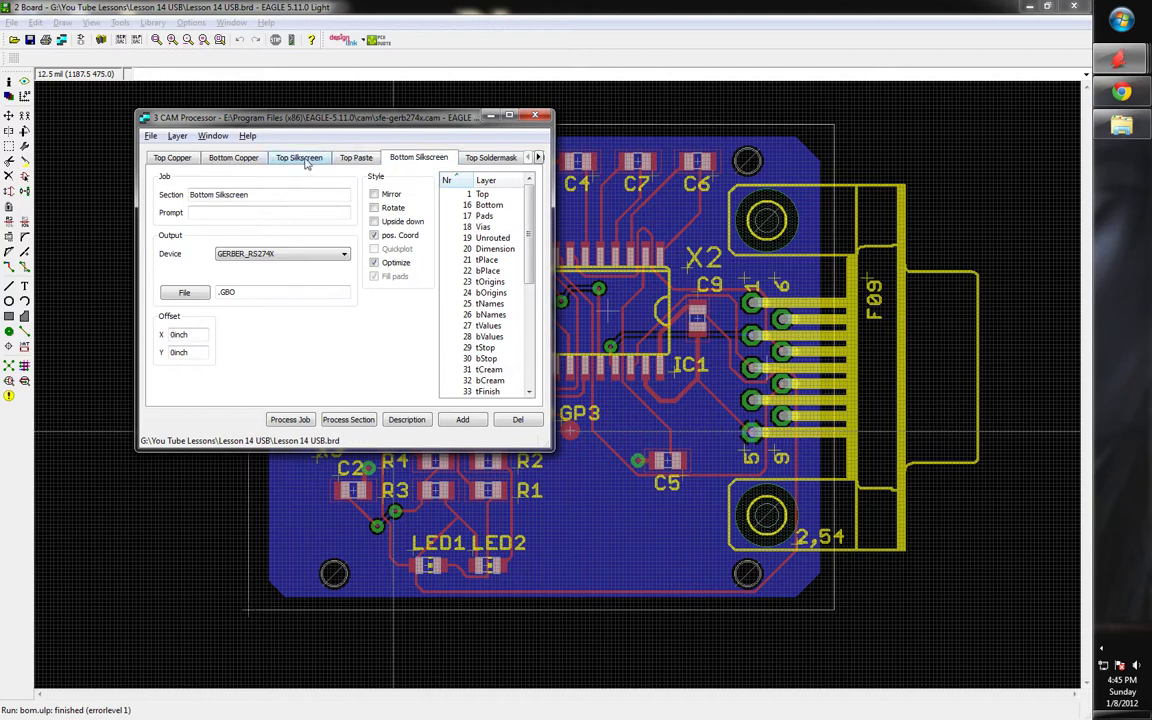
click(306, 161)
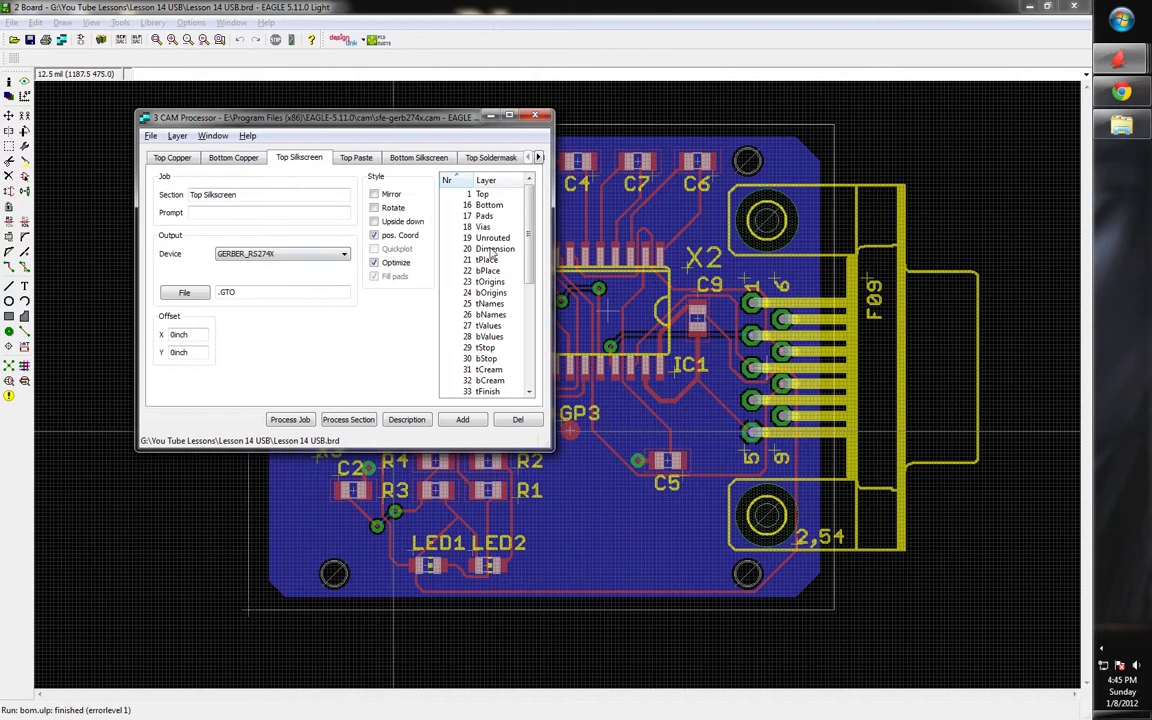
scroll(492, 254, down, 5)
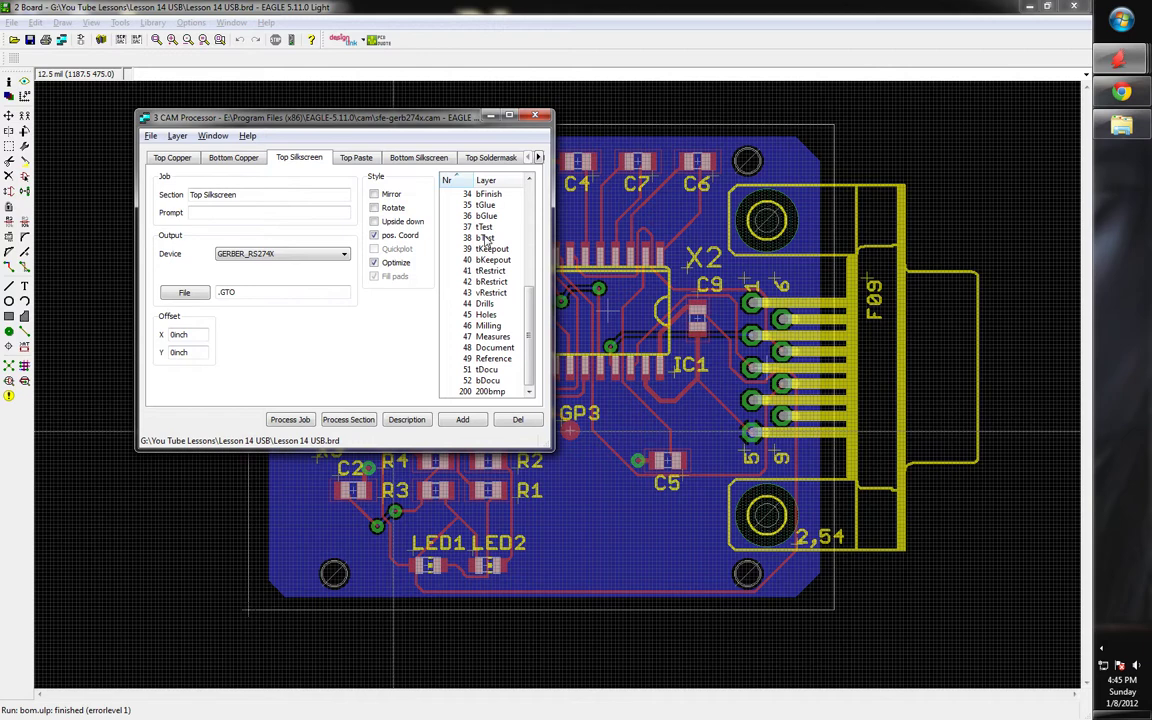
scroll(502, 316, up, 5)
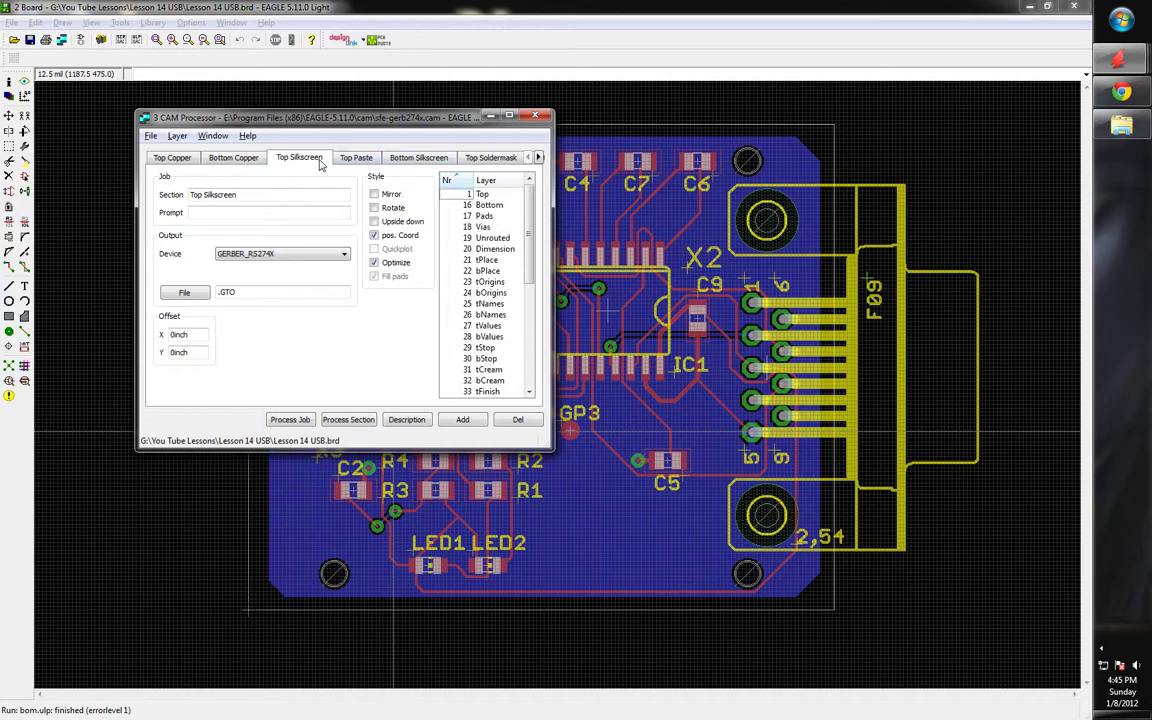
click(410, 161)
scroll(500, 283, down, 5)
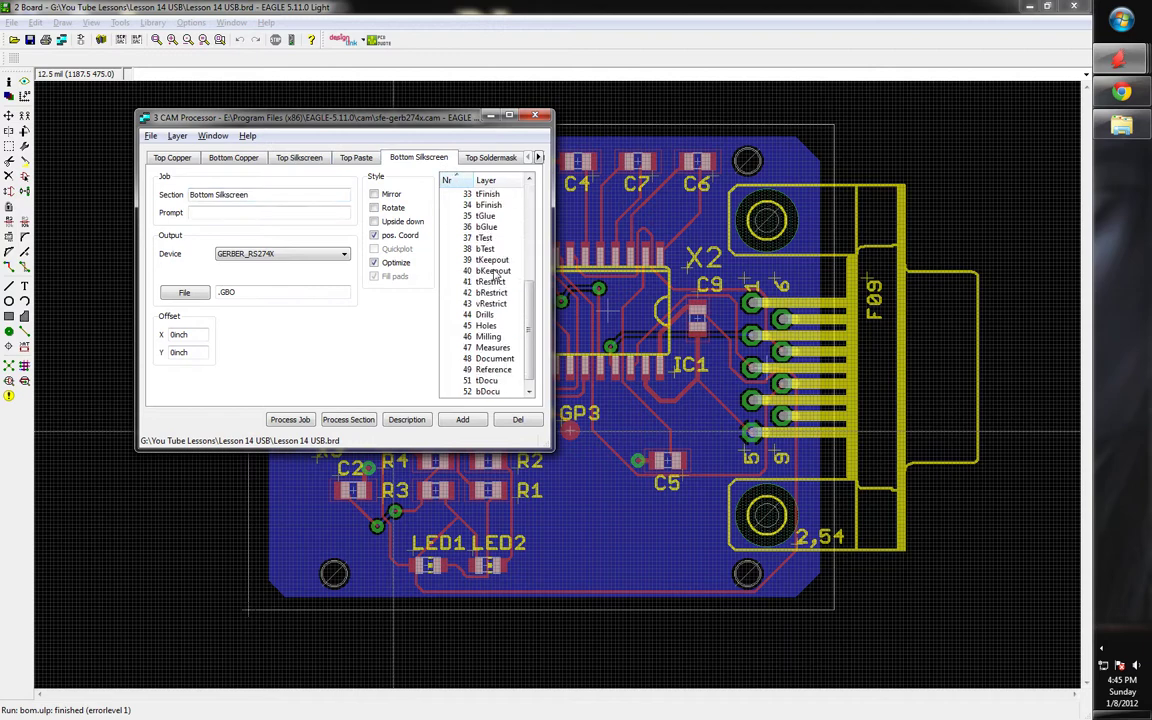
scroll(500, 284, up, 5)
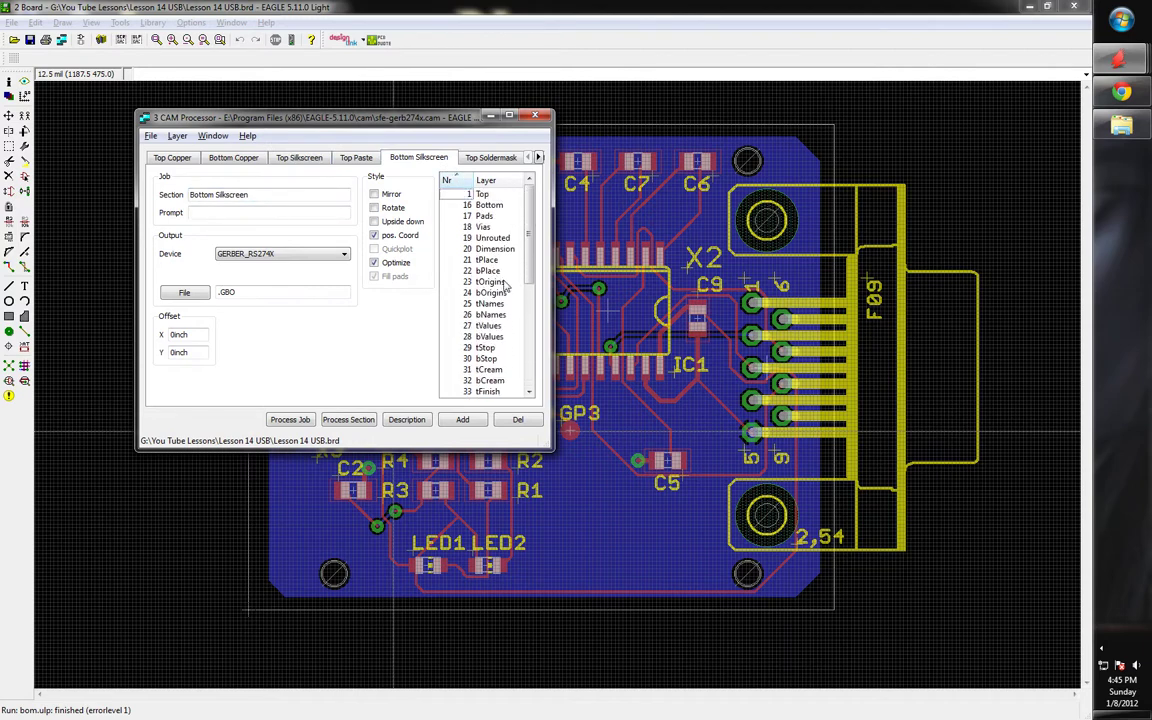
scroll(505, 285, down, 3)
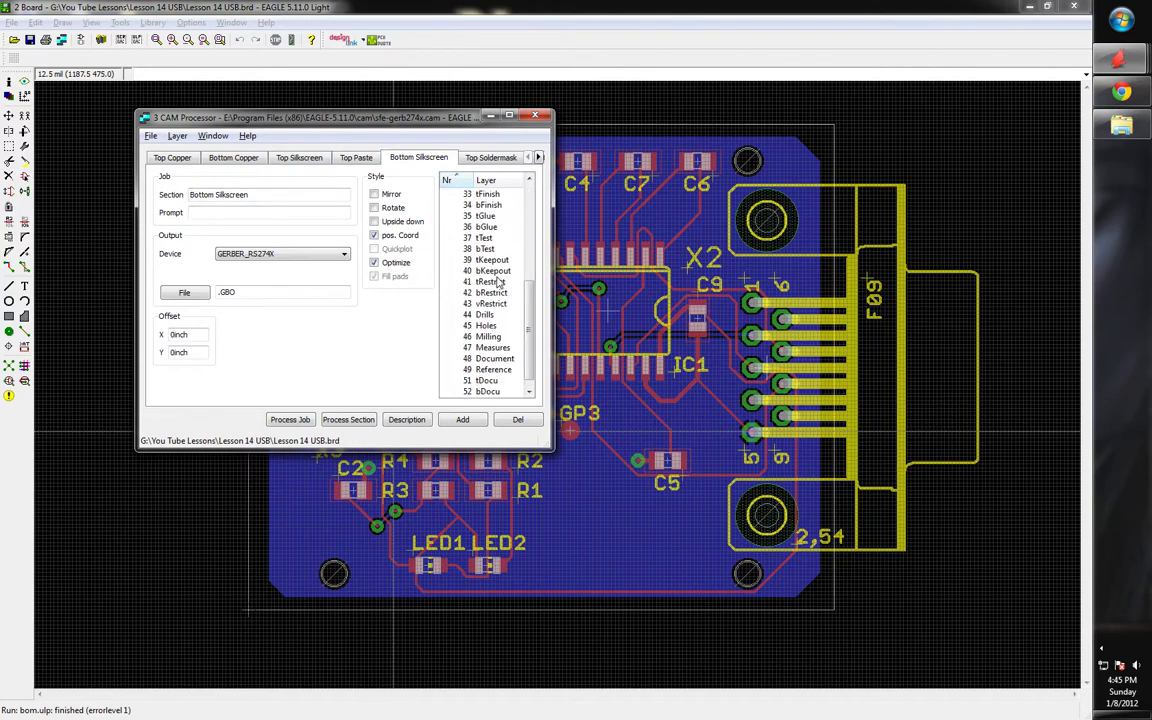
- Close the CAM Processor and reapply the board's layer visibility settings
click(485, 105)
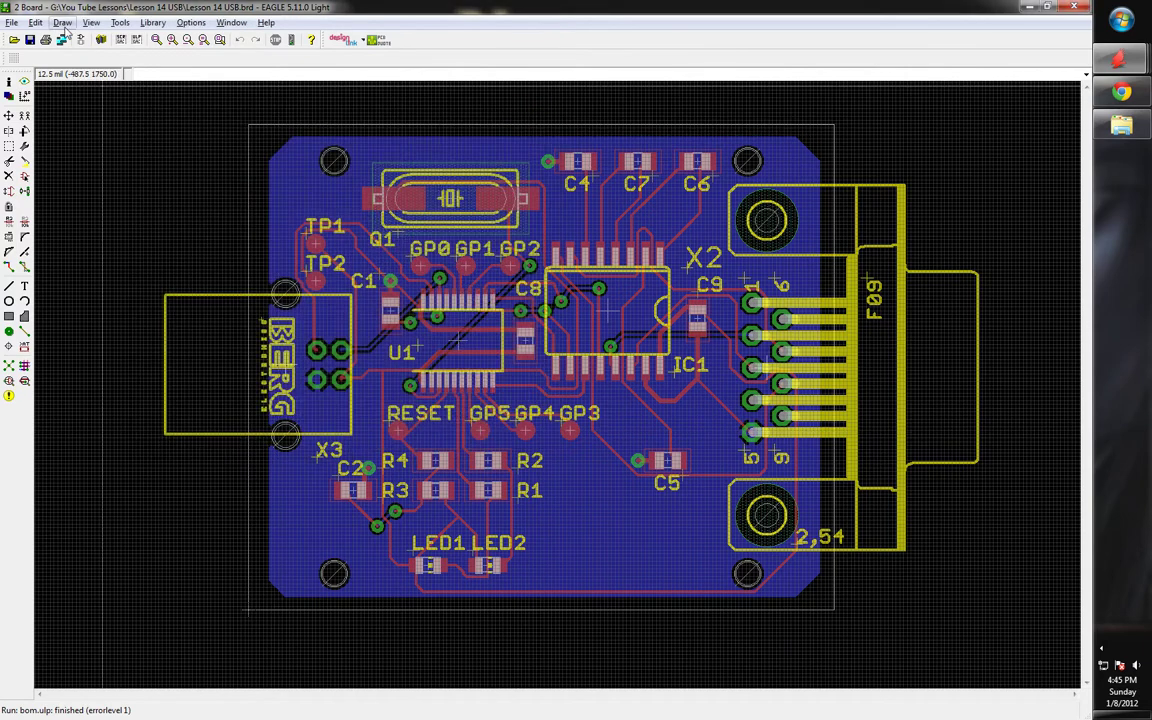
click(8, 97)
scroll(135, 330, down, 7)
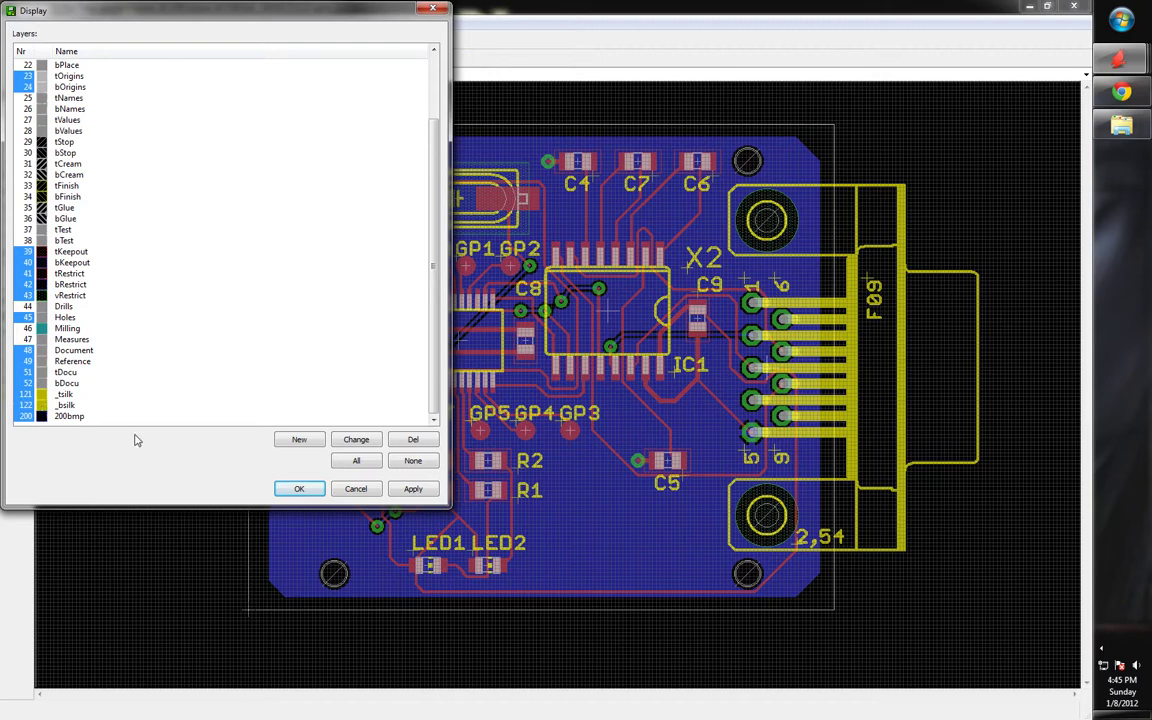
click(300, 488)
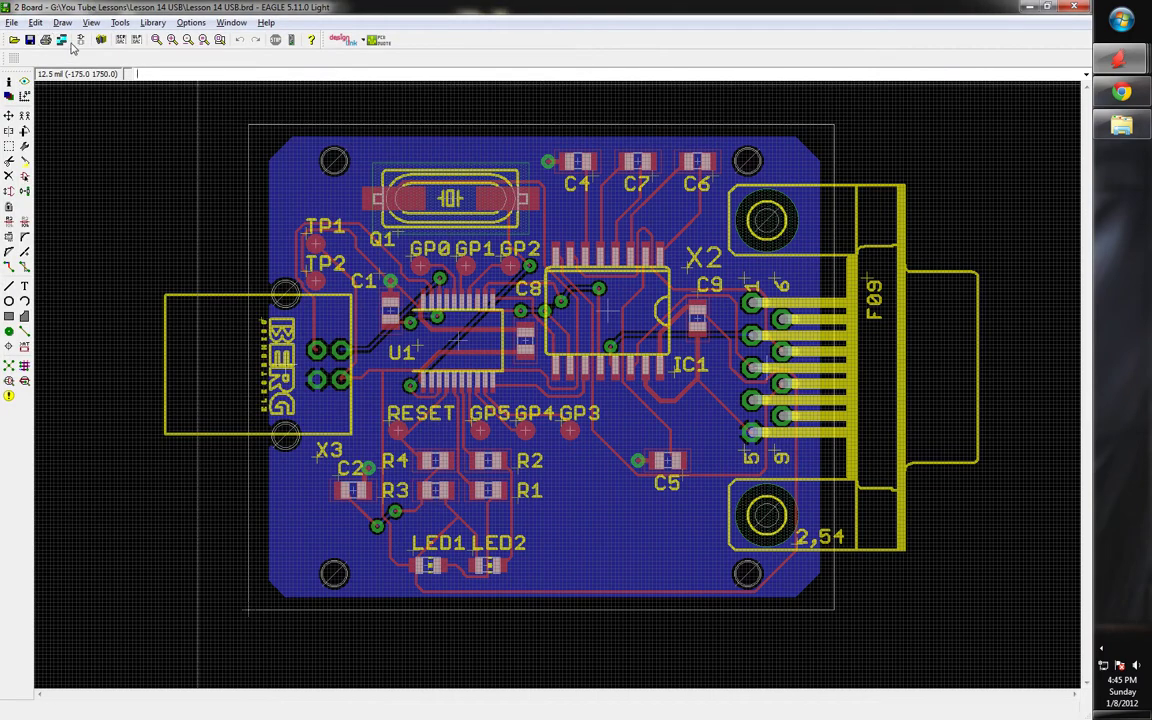
- Reopen the CAM Processor, reload sfe-gerb274x.cam, and review the Top Silkscreen (.GTO) layers
click(62, 40)
click(171, 182)
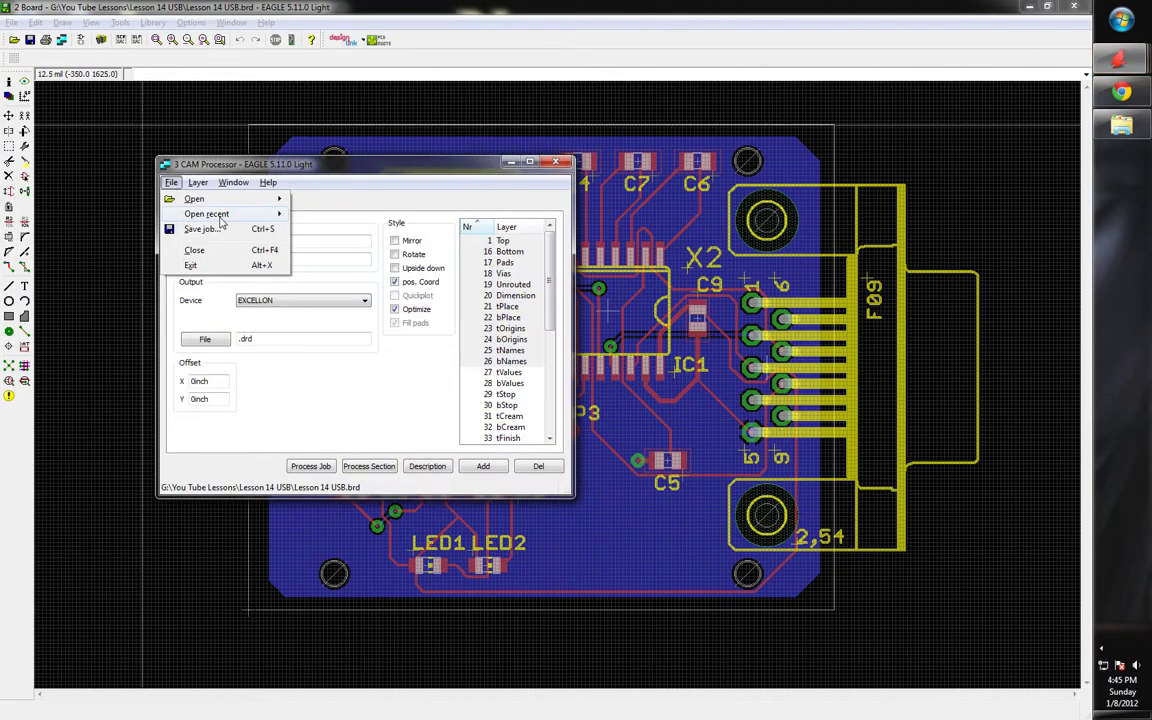
mouse_move(215, 202)
click(318, 214)
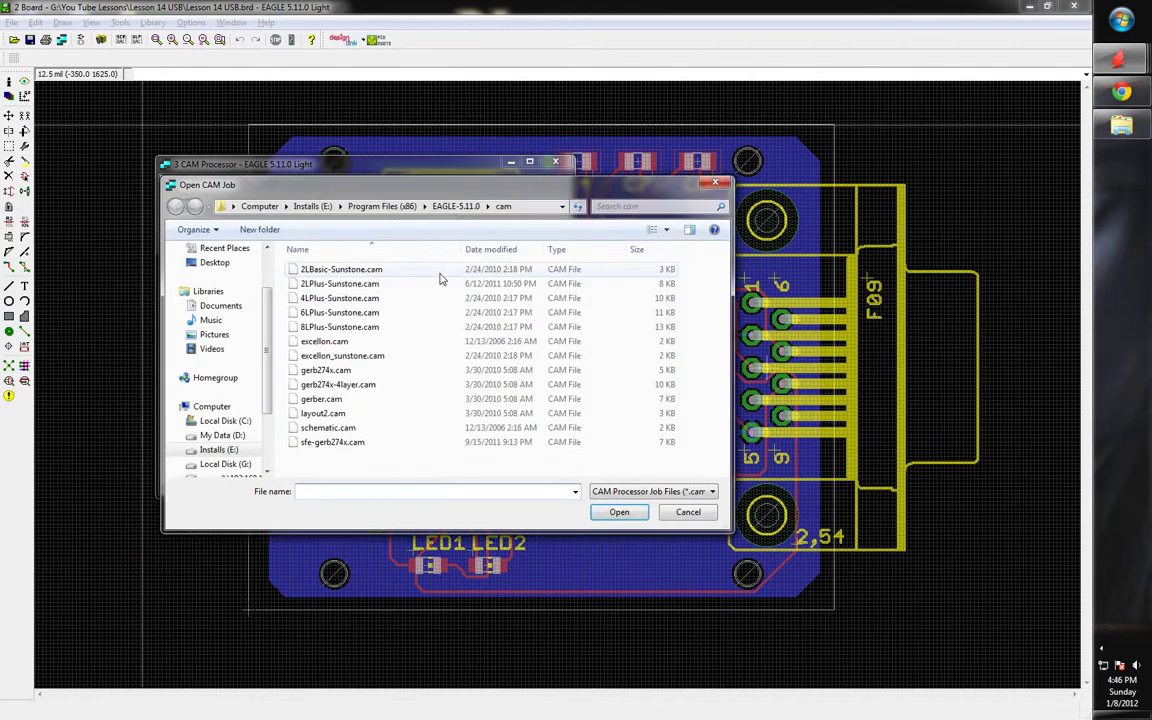
double_click(340, 443)
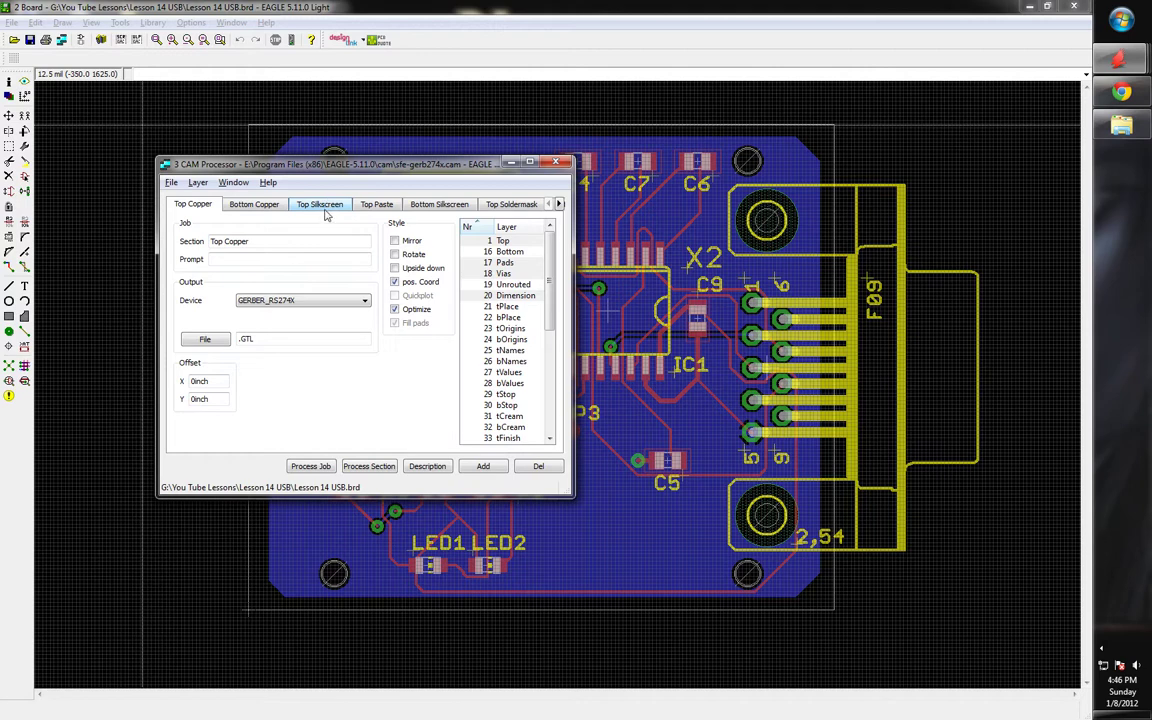
click(325, 212)
scroll(505, 295, down, 6)
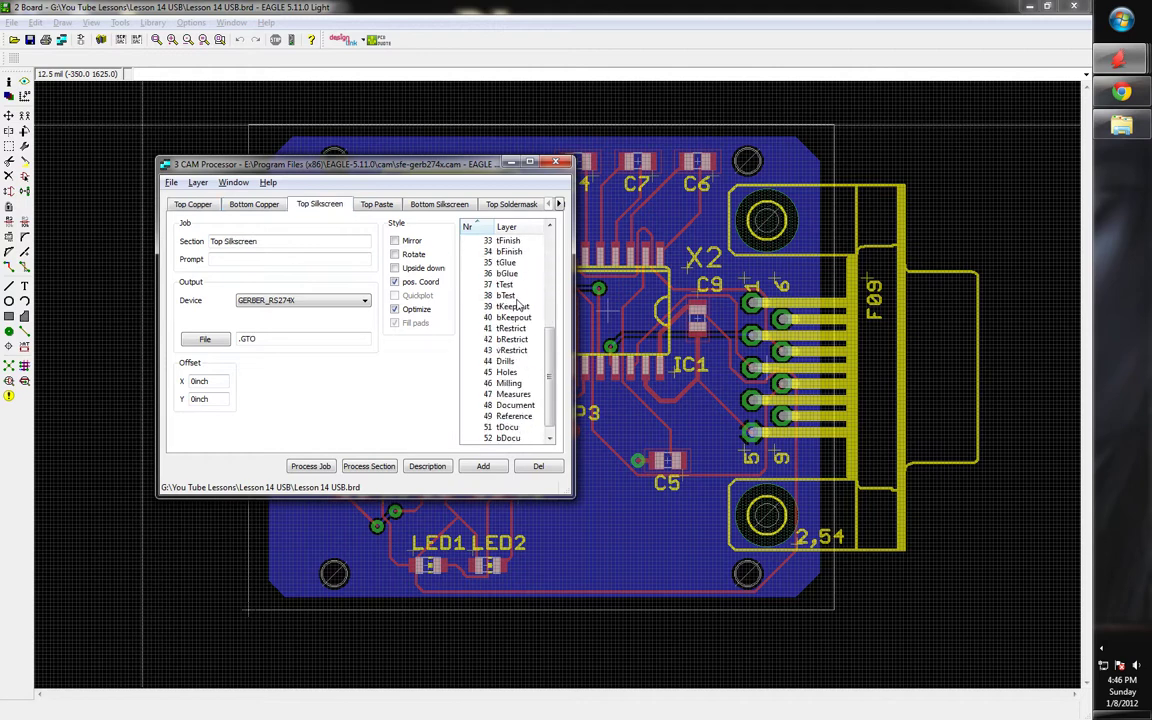
scroll(518, 306, down, 1)
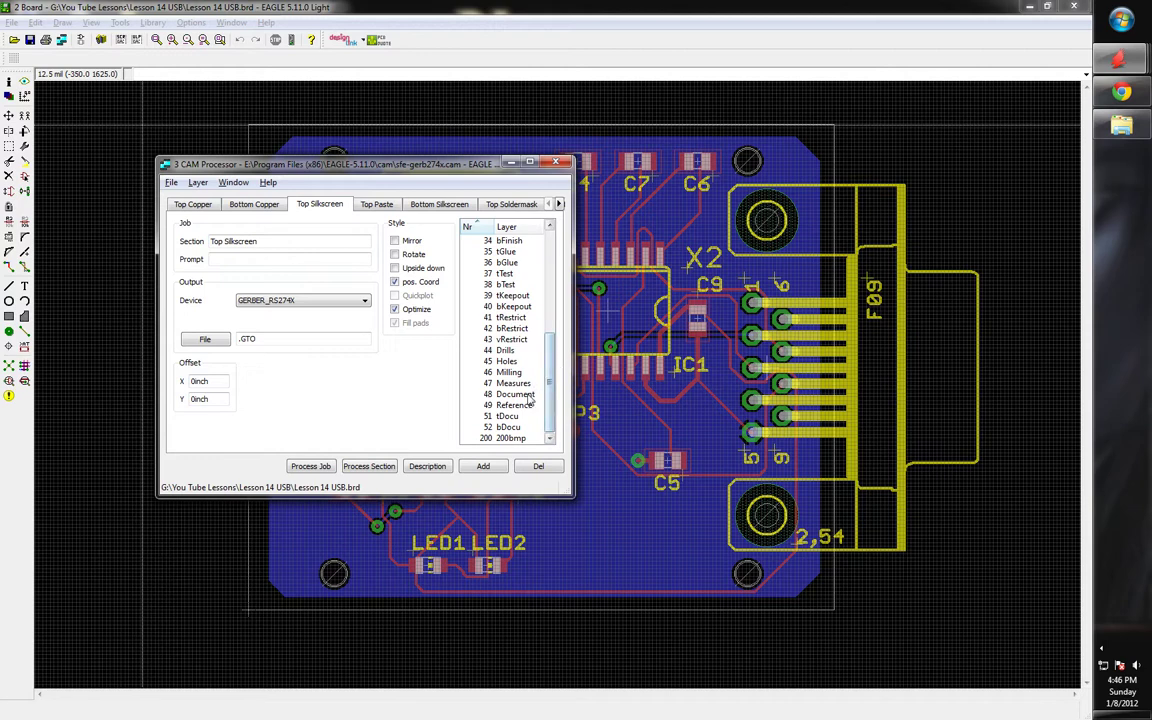
scroll(518, 368, up, 7)
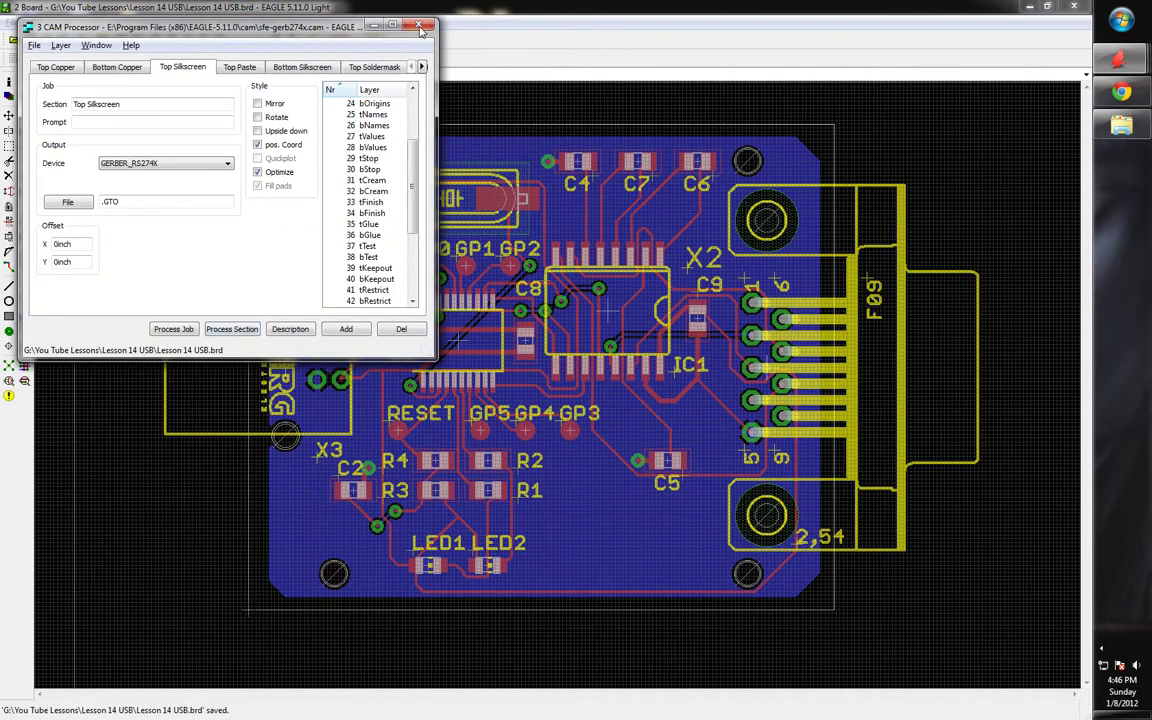
- Restart the CAM Processor with sfe-gerb274x.cam and confirm Top Silkscreen includes layer 121 _tsilk
click(420, 27)
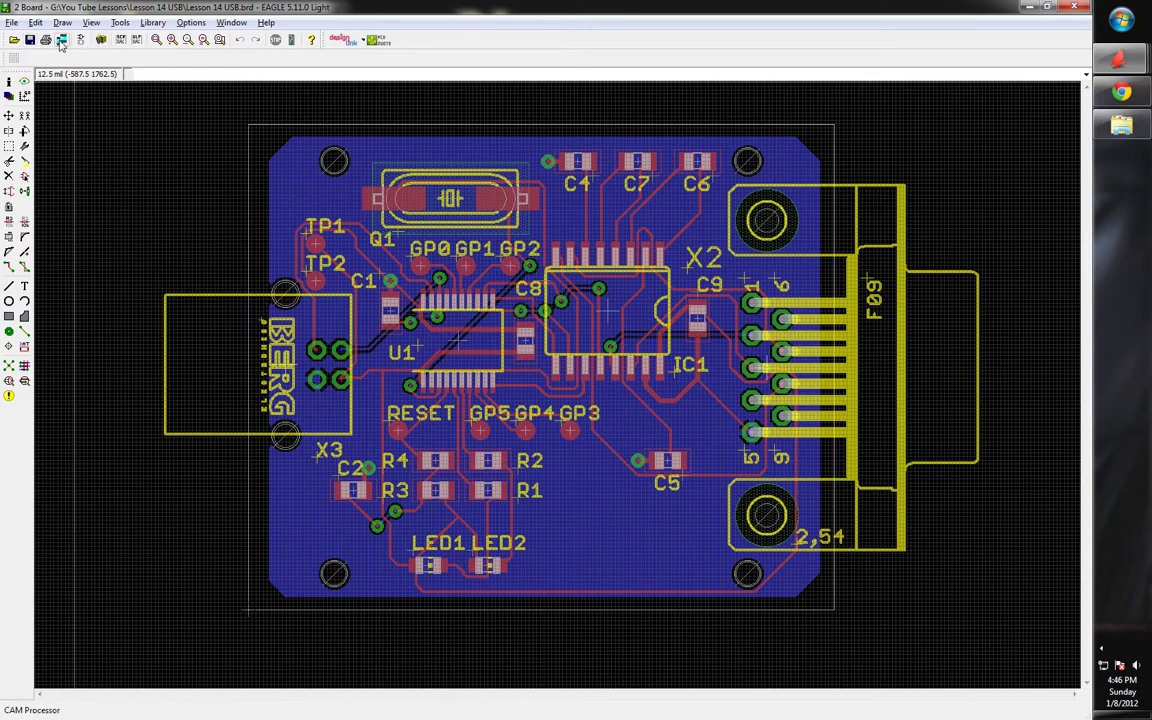
click(60, 41)
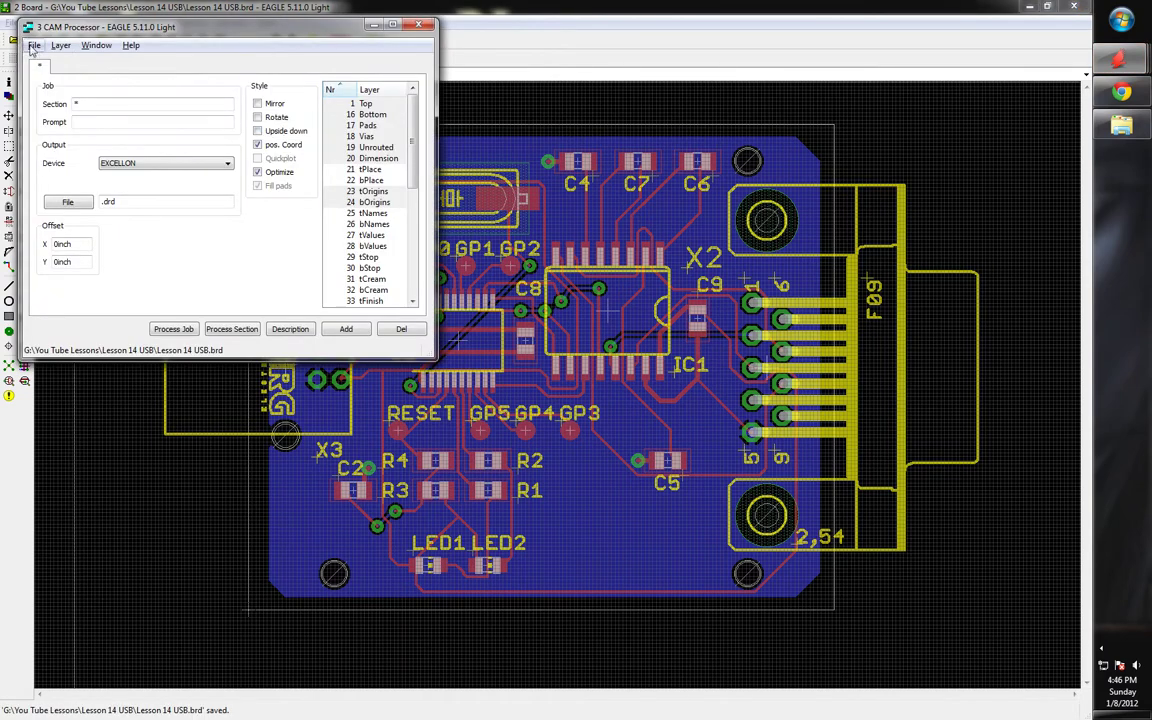
click(34, 46)
mouse_move(90, 62)
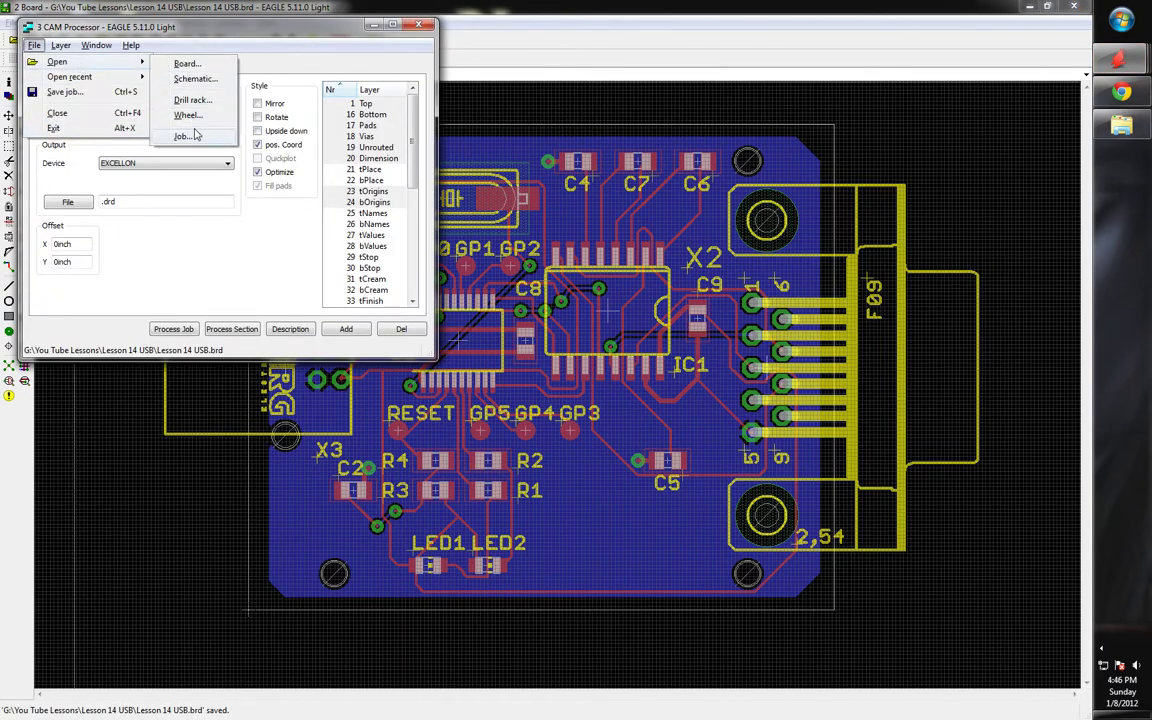
click(190, 135)
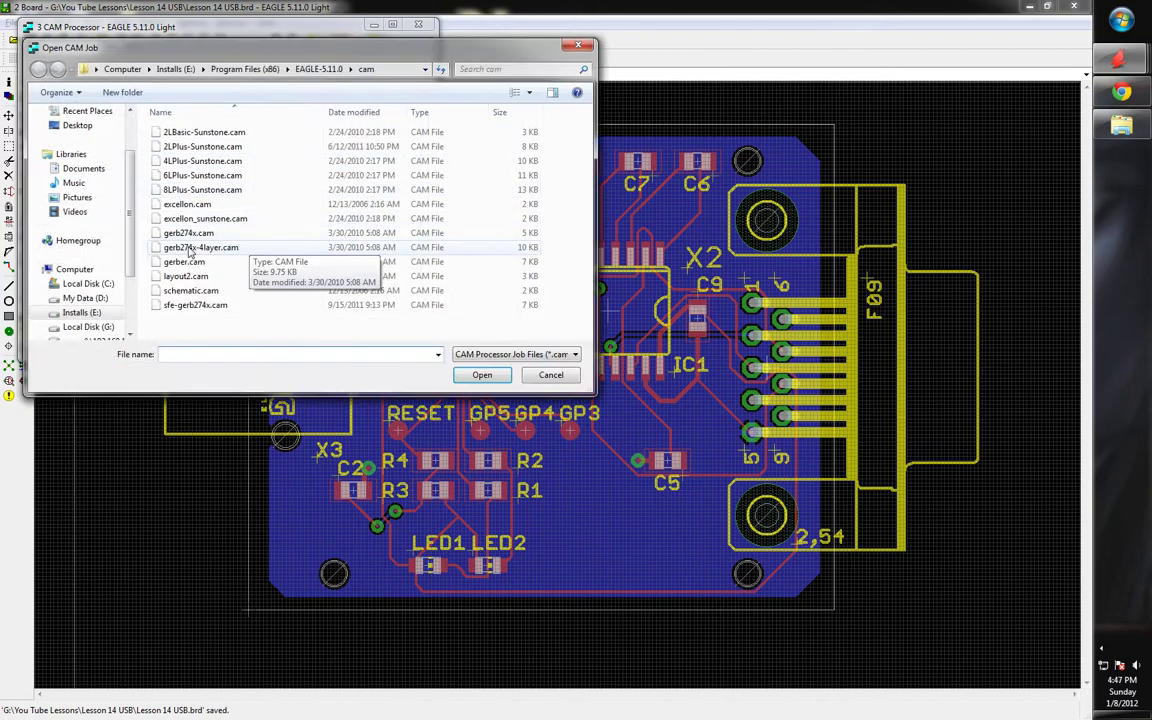
double_click(220, 305)
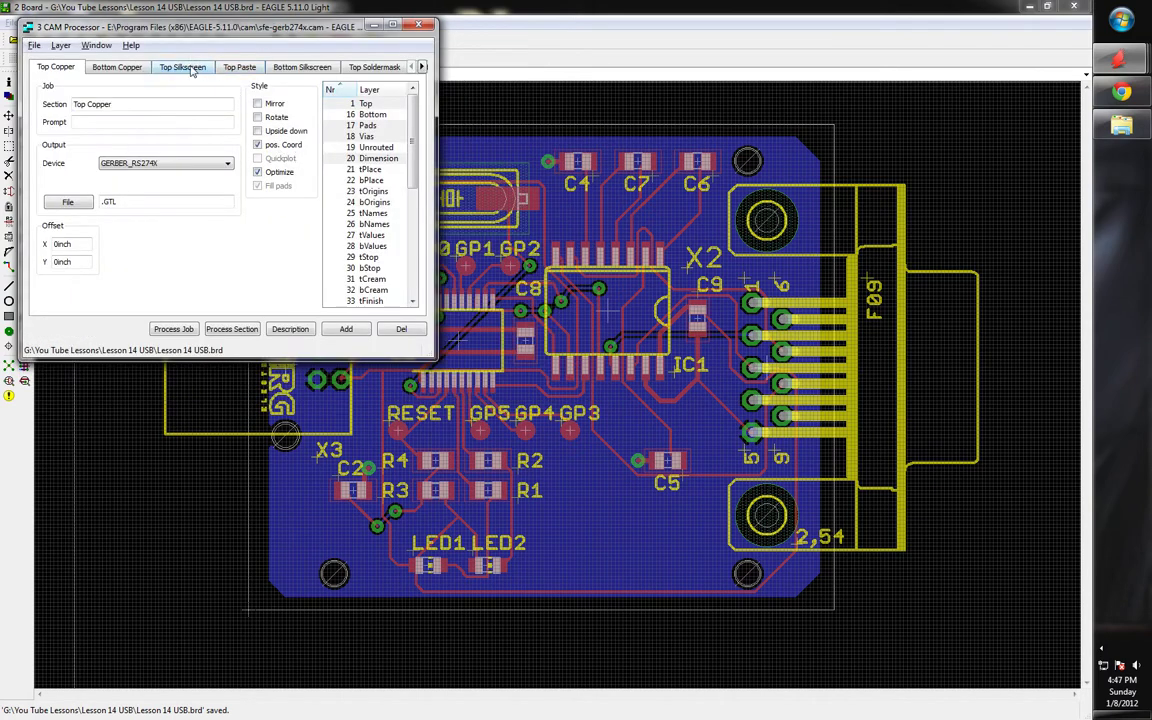
click(192, 68)
scroll(365, 220, down, 10)
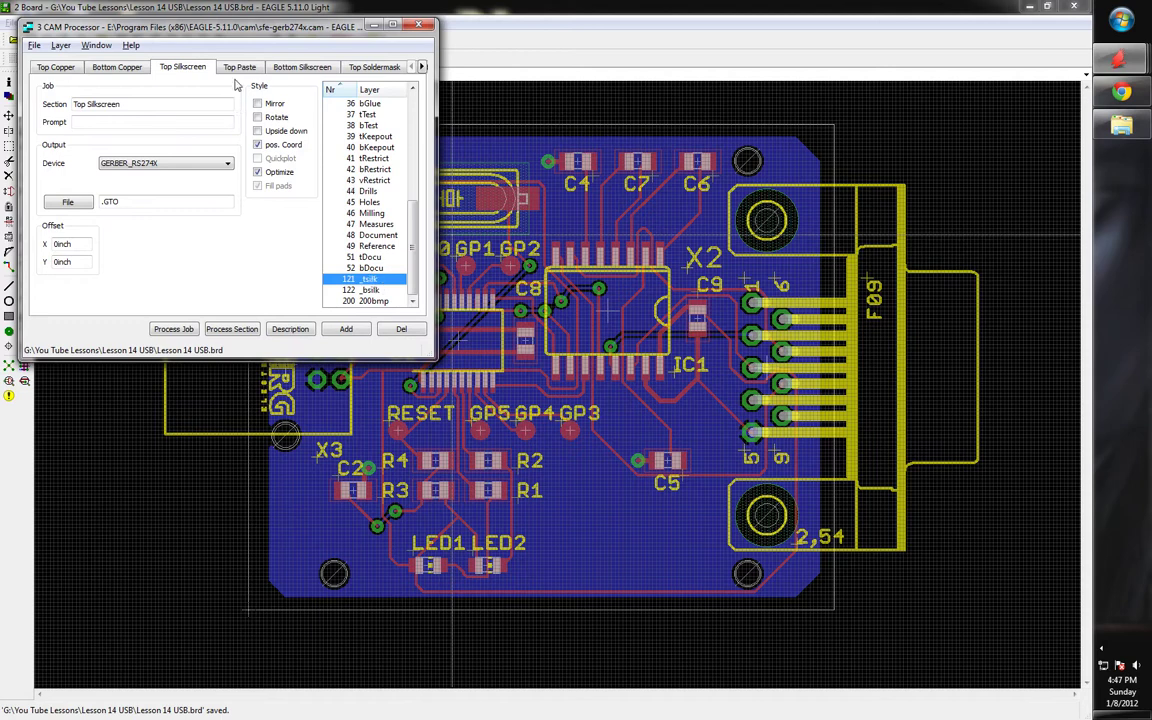
- Confirm the Bottom Silkscreen (.GBO) section outputs layer 122 _bsilk, then return to Top Copper
click(298, 68)
scroll(368, 280, down, 5)
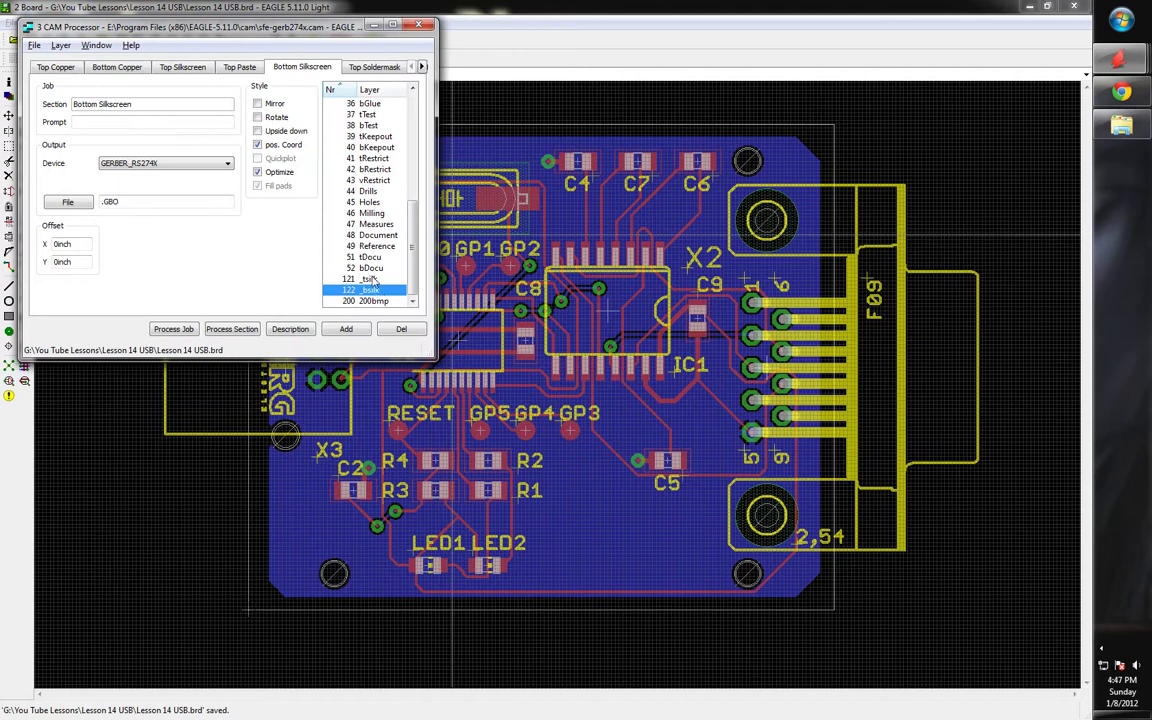
scroll(380, 245, up, 5)
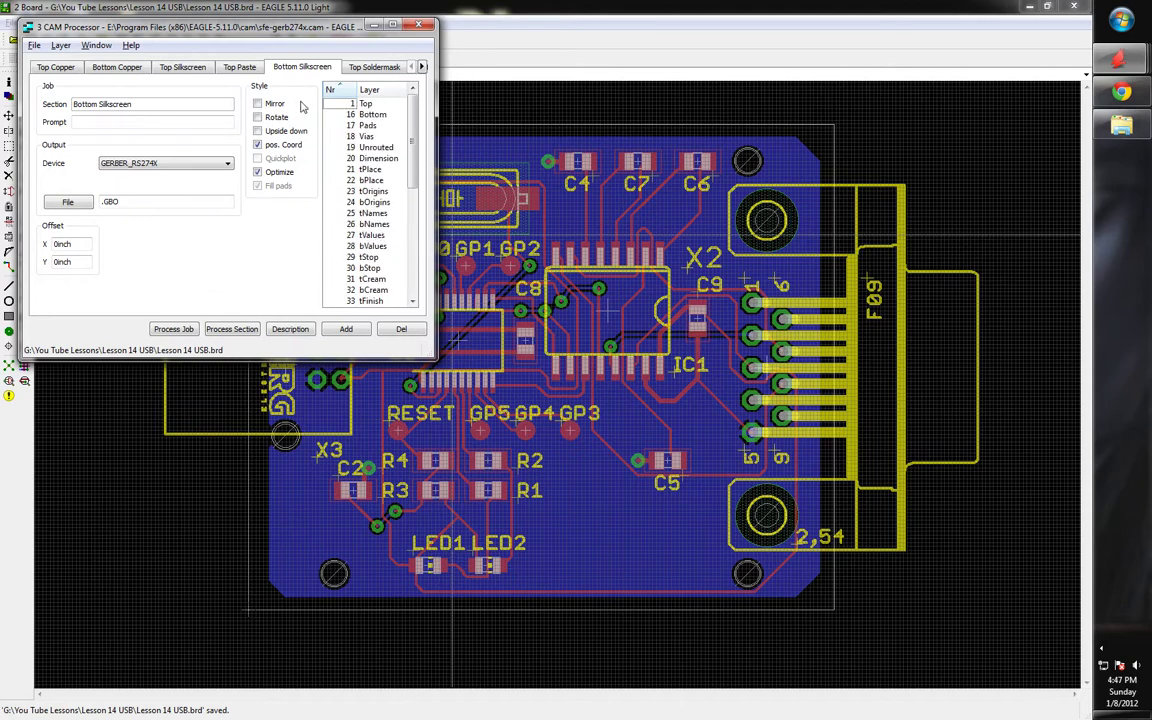
click(66, 68)
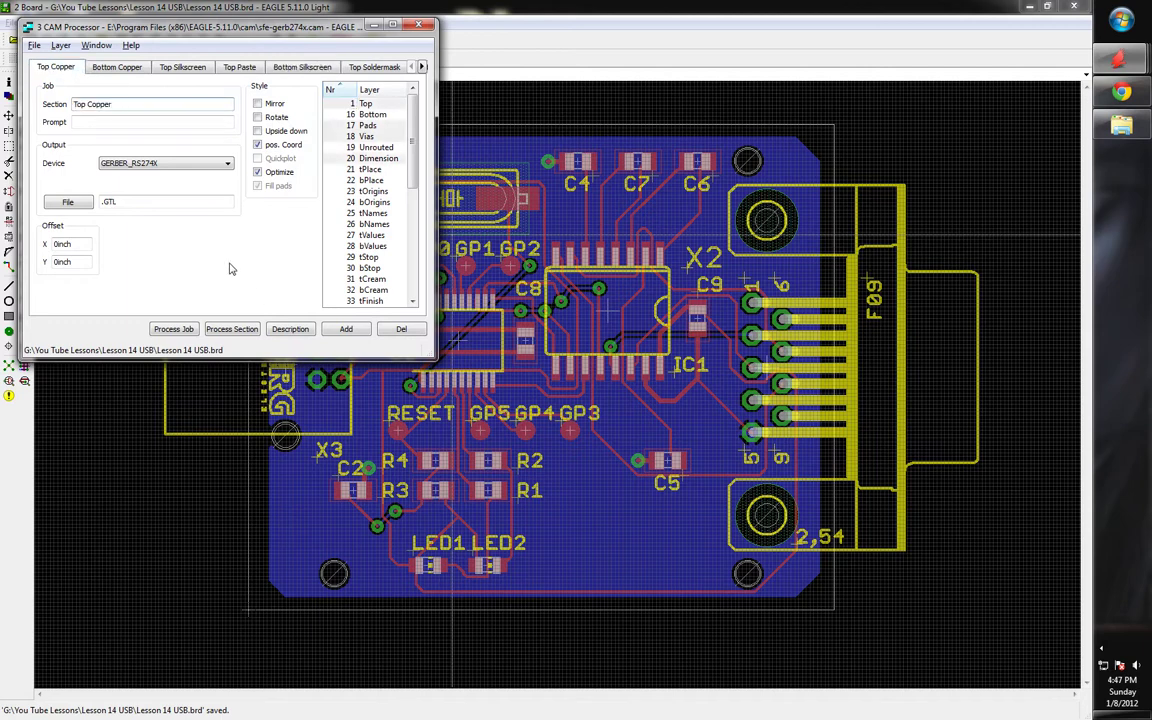
- In the Lesson 14 USB folder, delete the board backups b#1 through b#7
click(1121, 125)
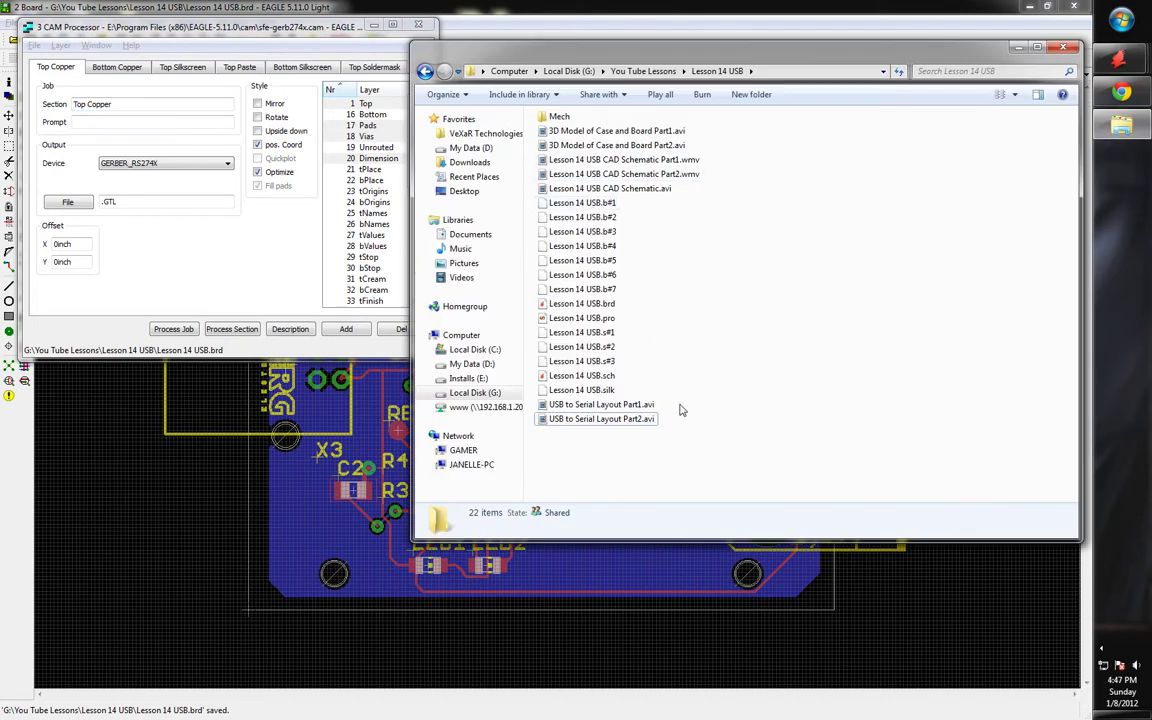
click(600, 204)
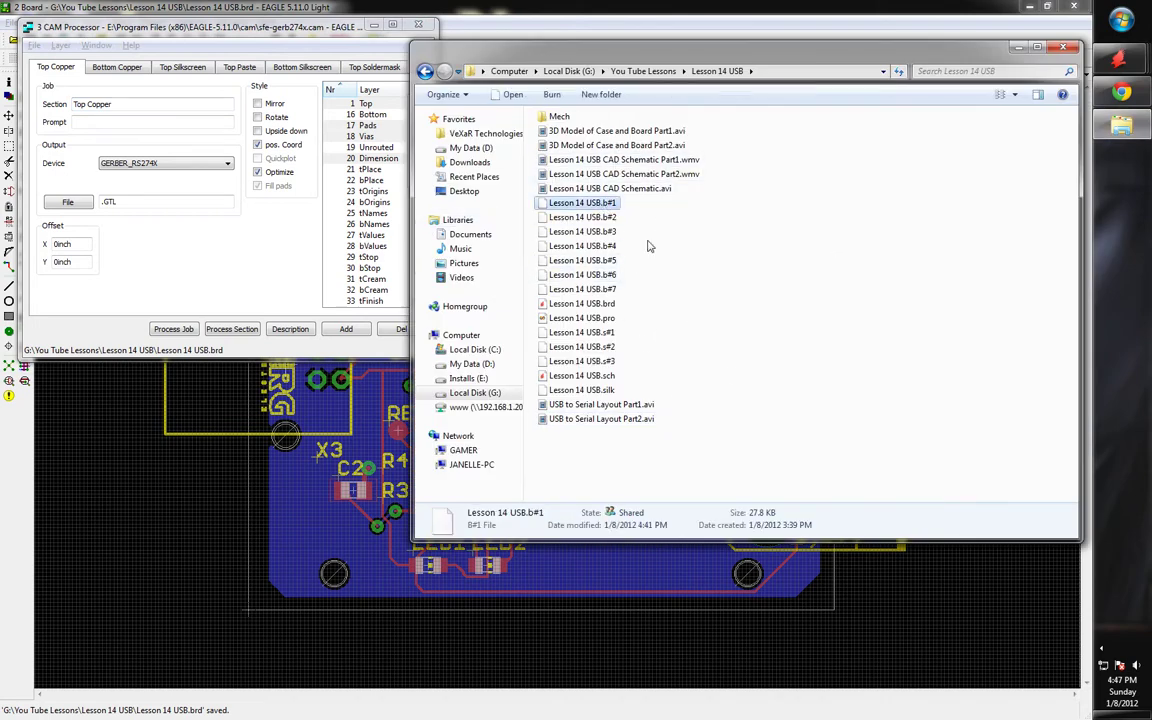
shift+click(612, 290)
key(Delete)
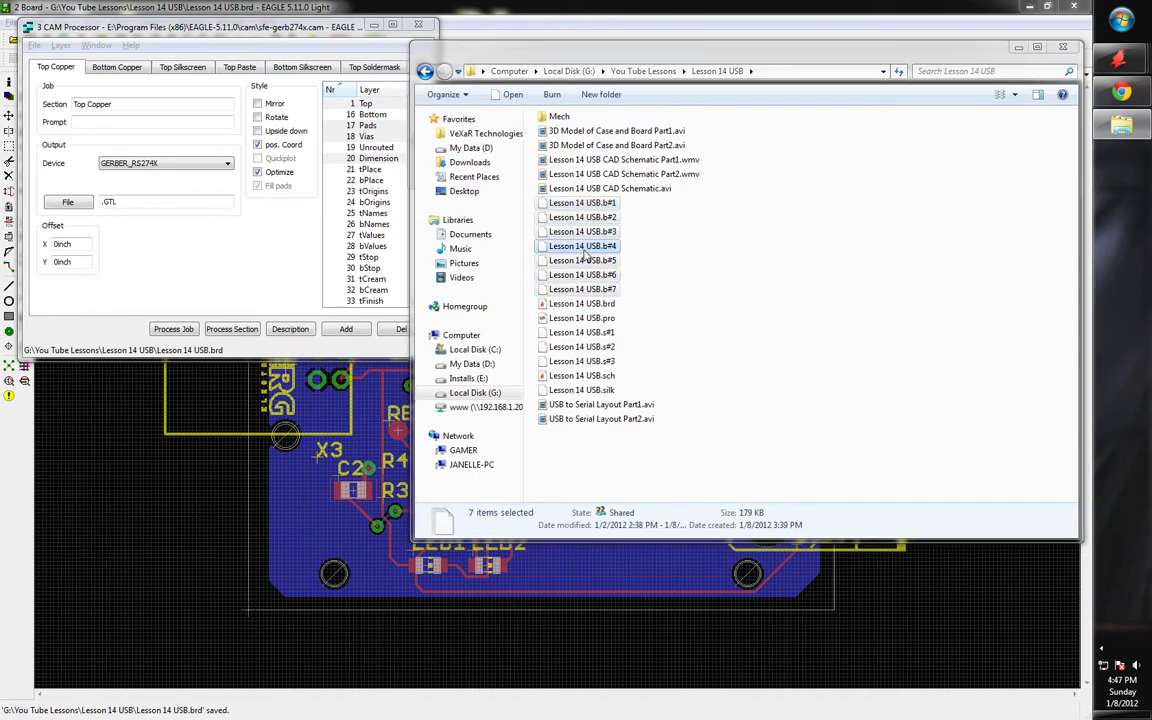
key(Return)
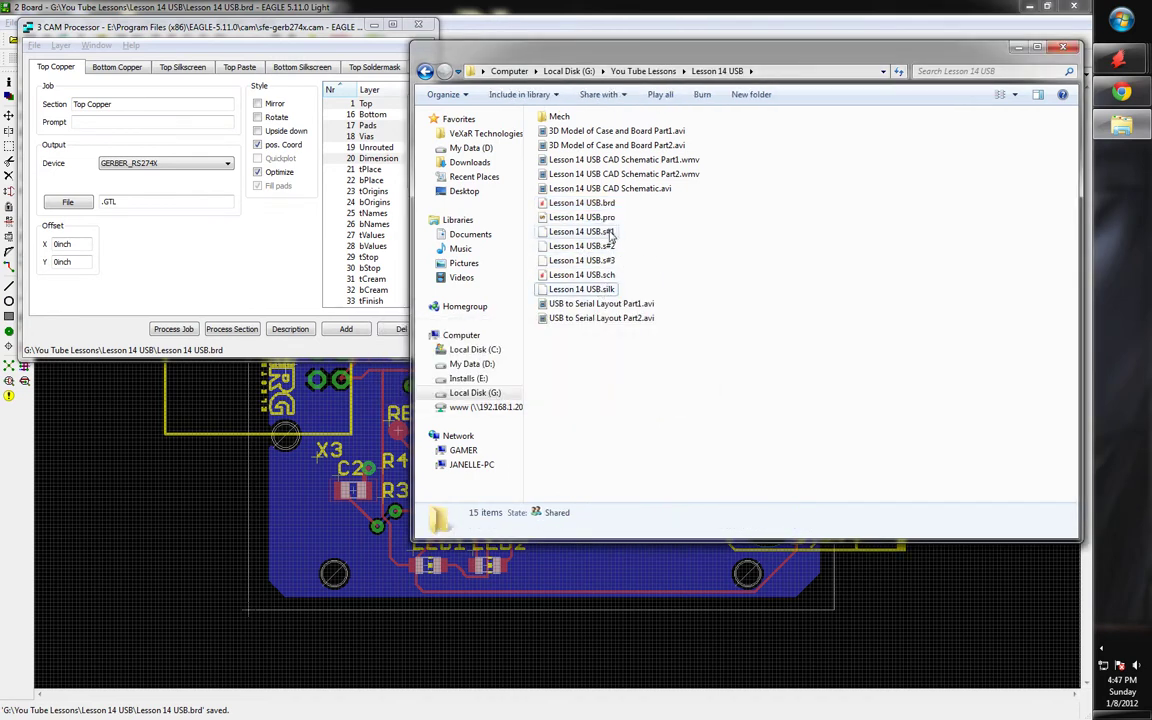
- Delete the schematic backups s#1–s#3 and the Lesson 14 USB.silk file
key(shift+Down)
key(shift+Down)
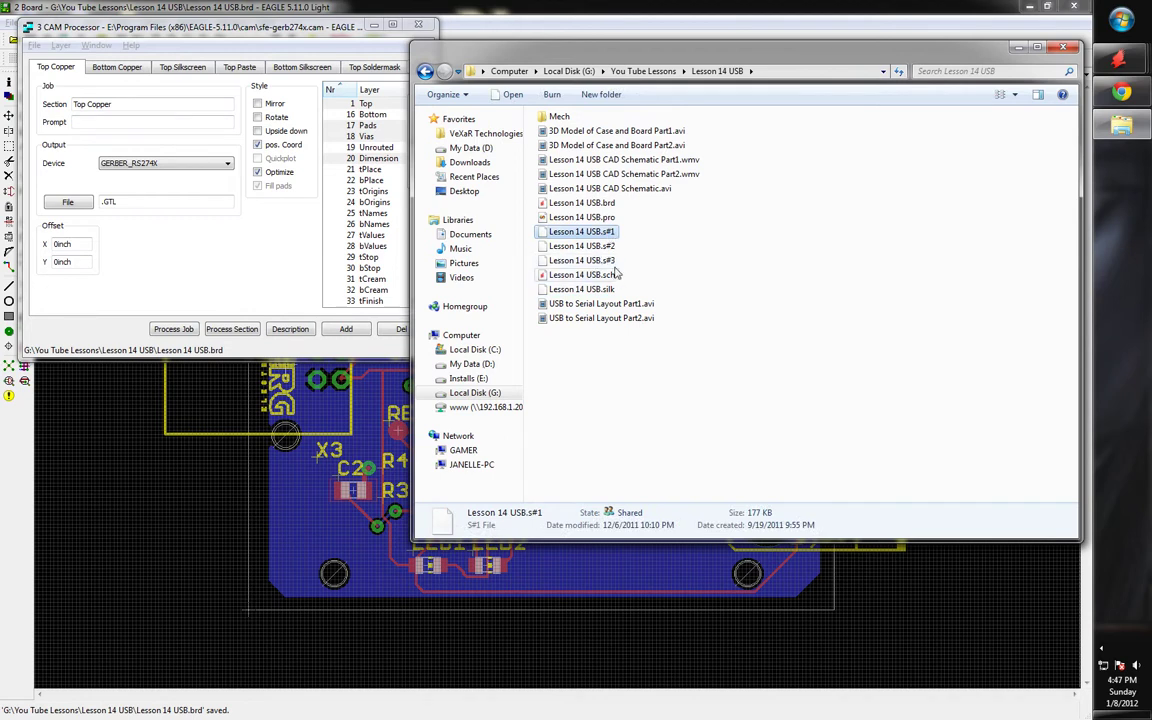
key(Delete)
key(Return)
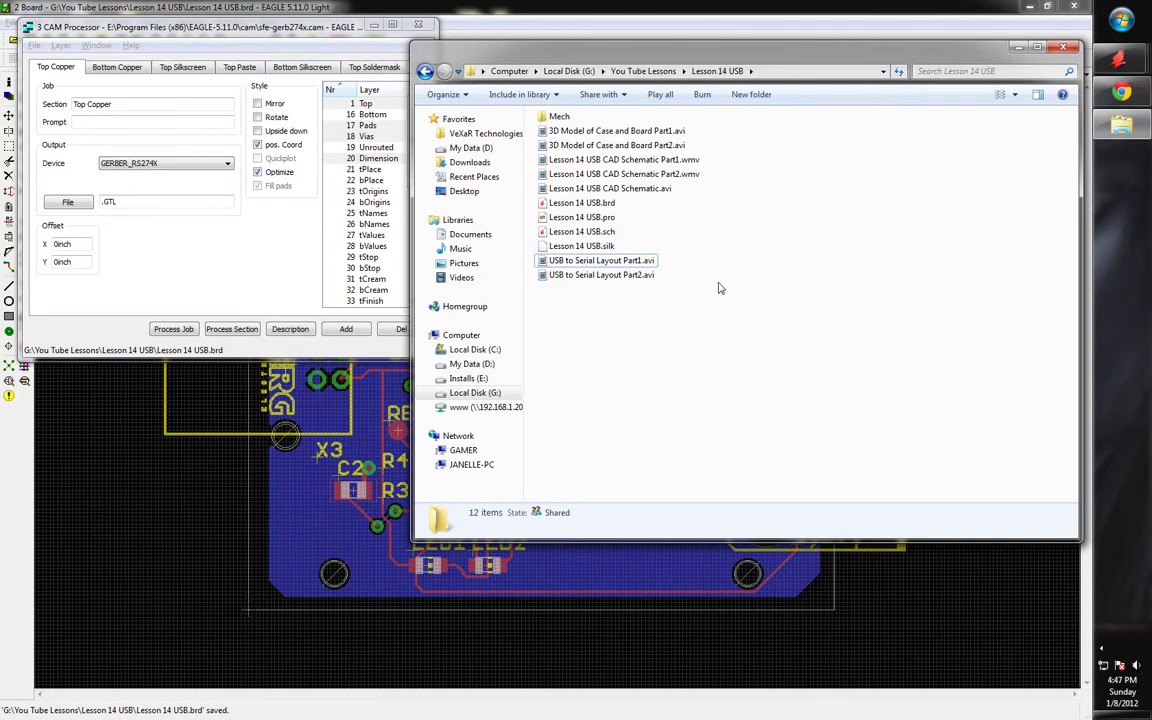
click(600, 247)
key(Delete)
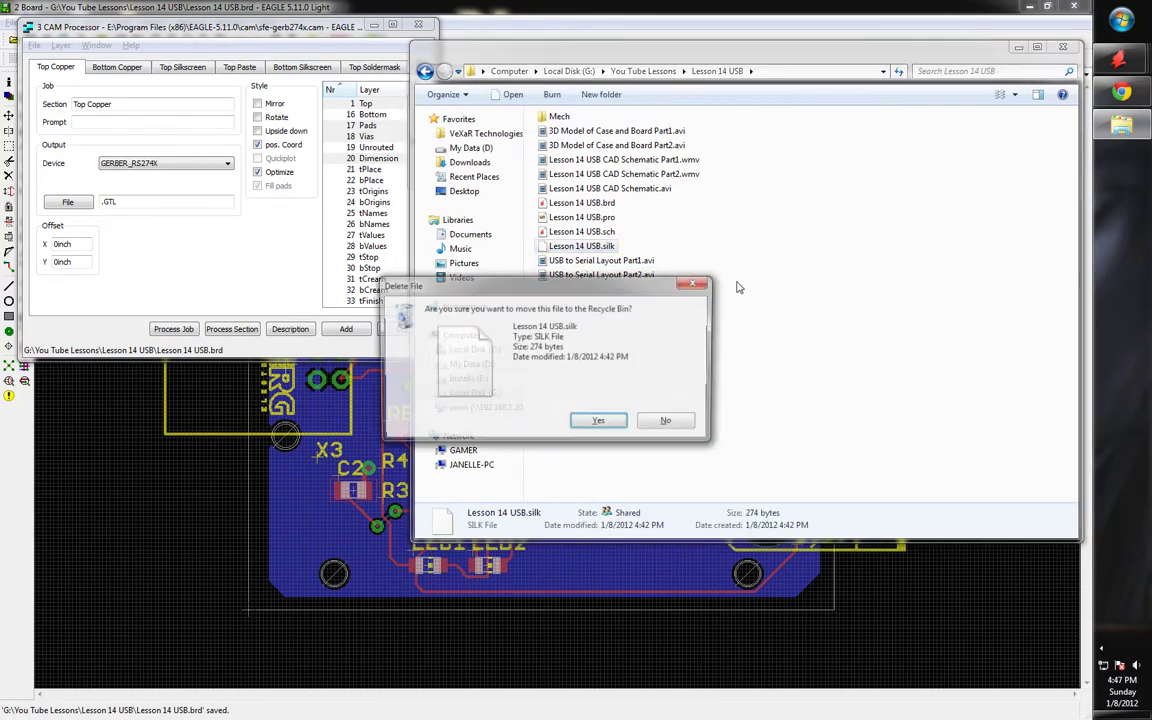
key(Return)
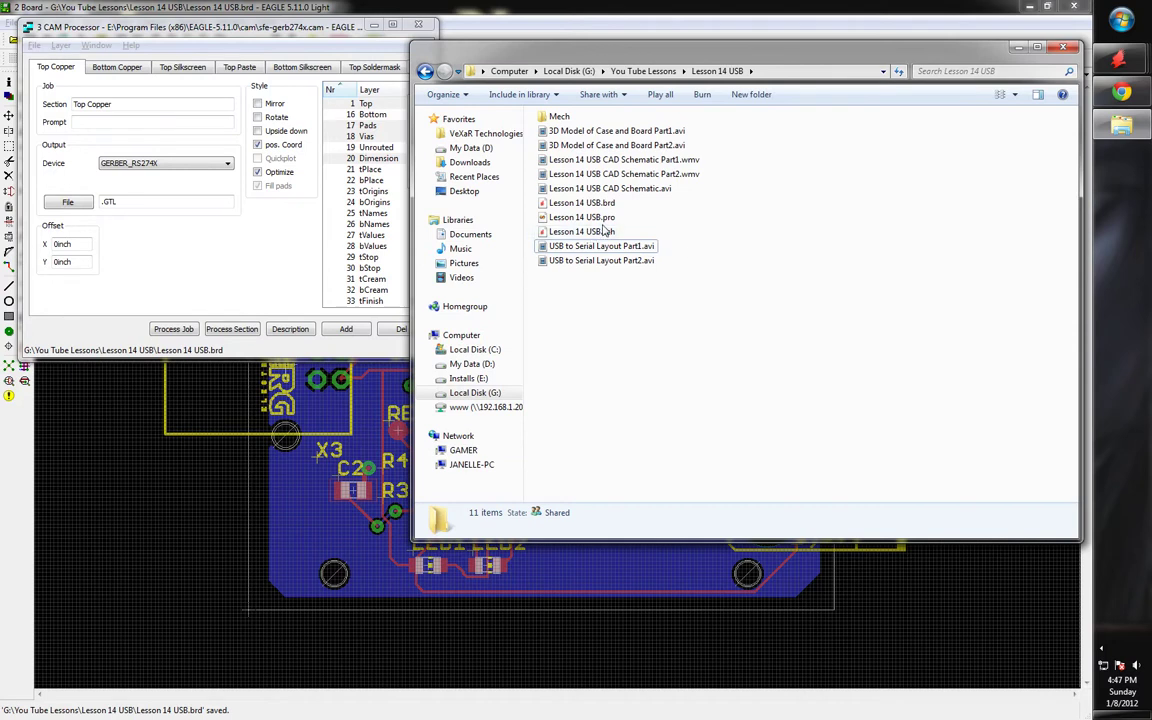
- Delete Lesson 14 USB.pro, leaving 10 items in the folder
click(603, 219)
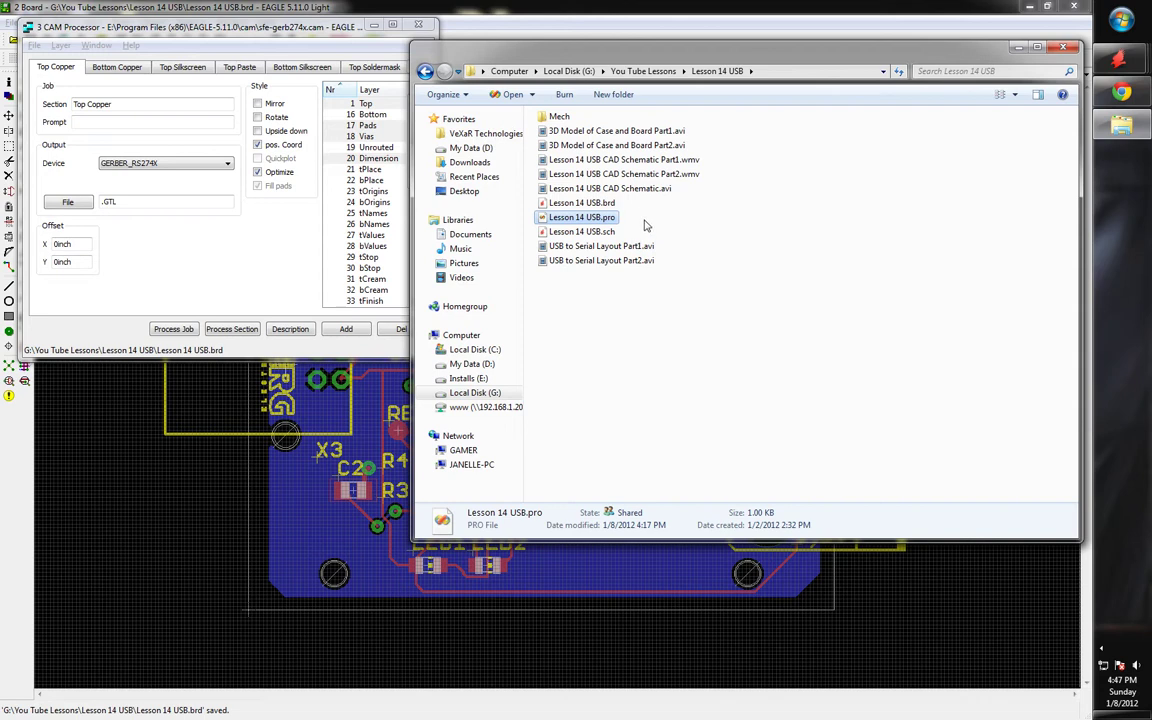
key(Delete)
key(Return)
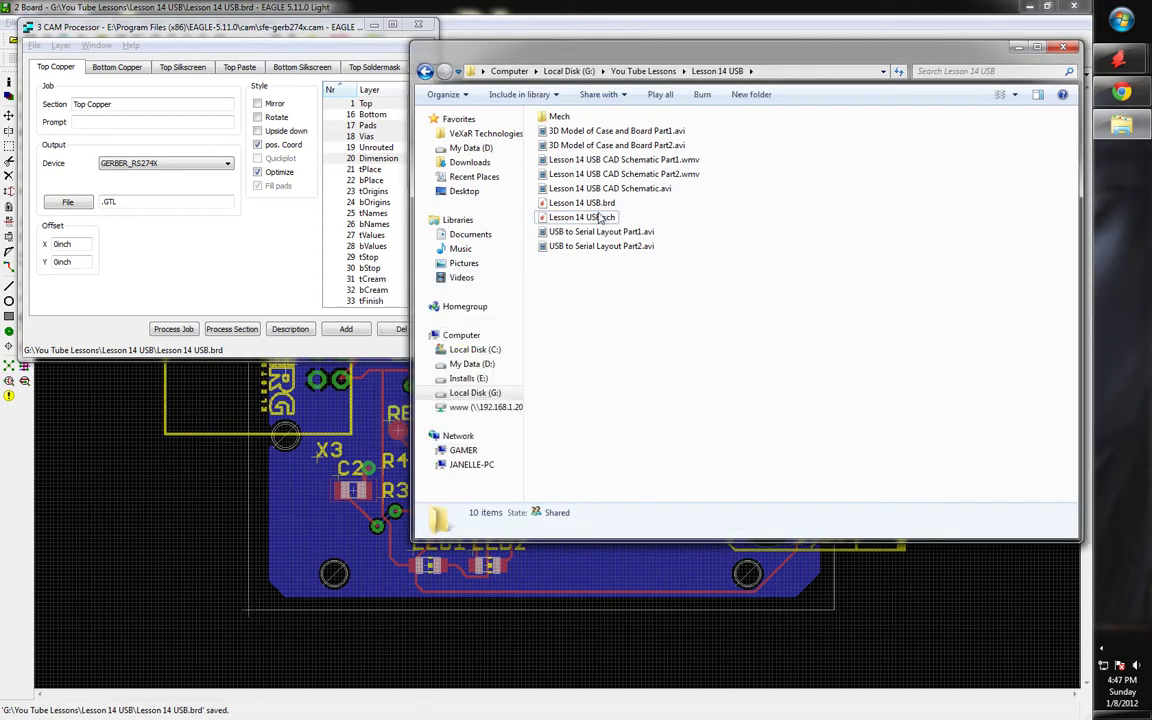
key(Up)
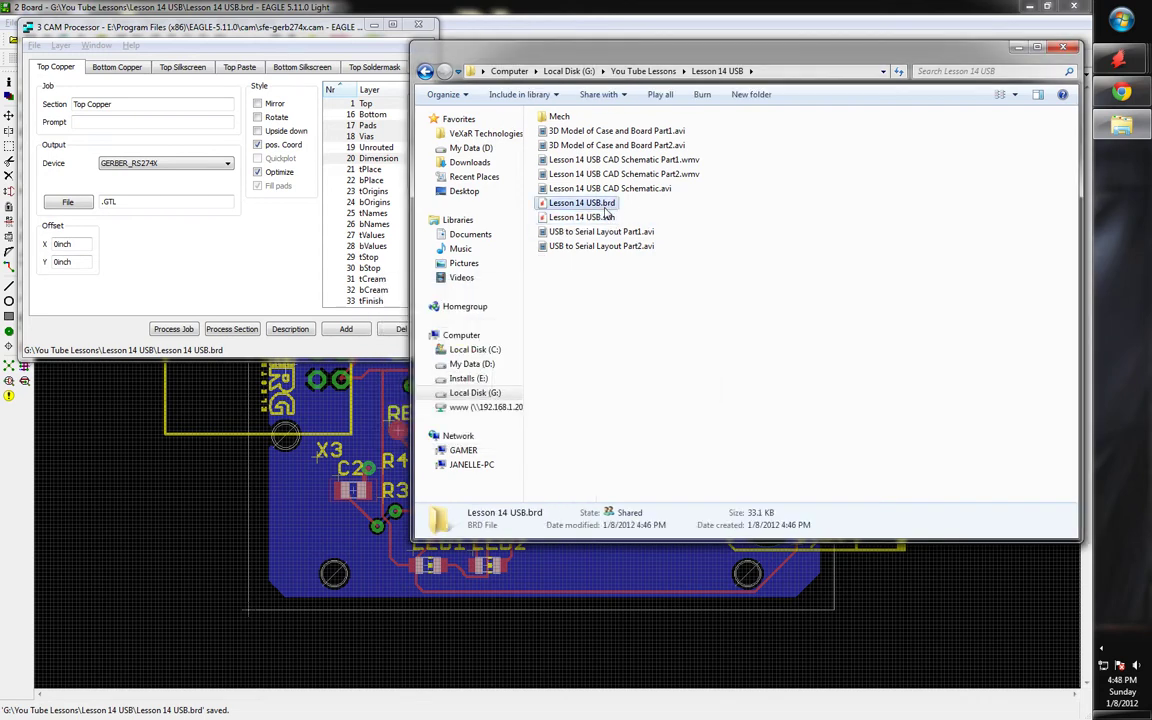
click(696, 244)
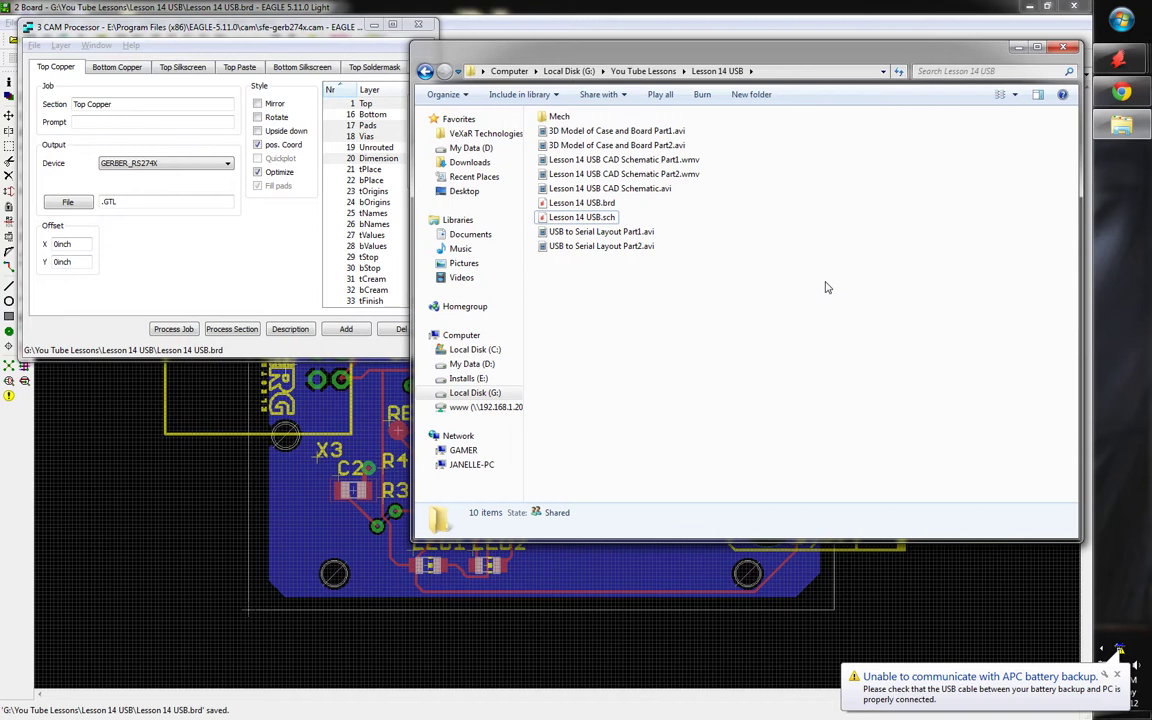
- Run the CAM Processor job to generate the Gerber files and the EXCELLON .drd drill file
click(1005, 615)
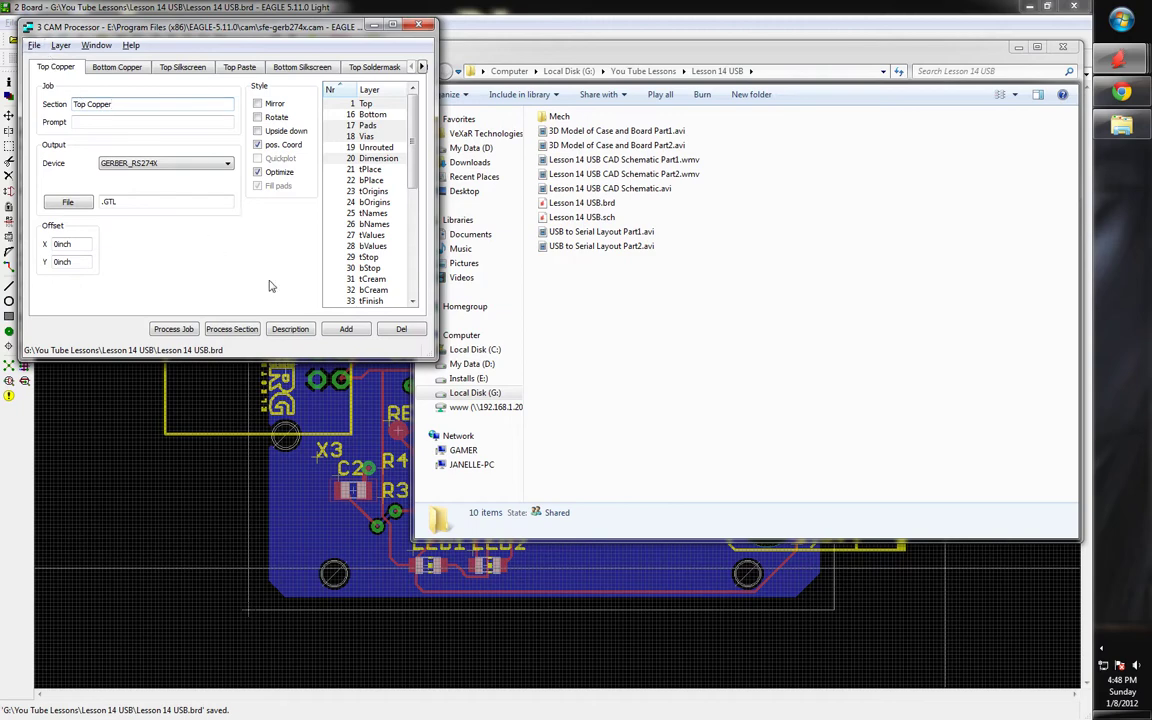
click(172, 330)
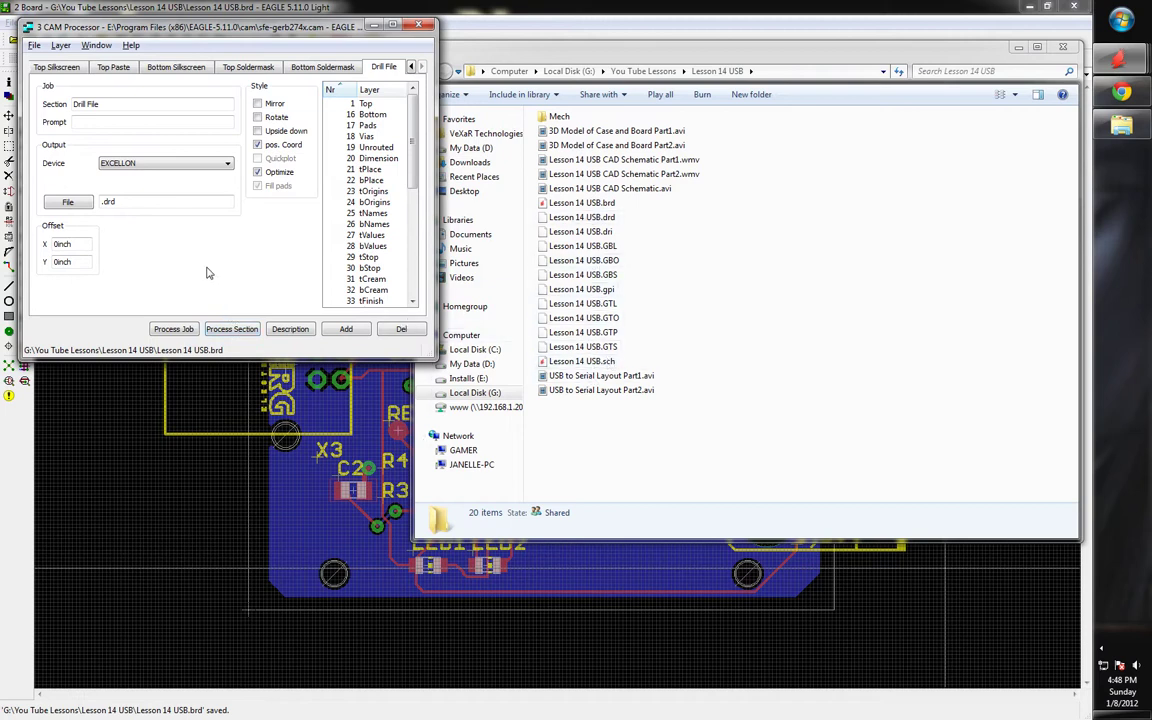
click(36, 46)
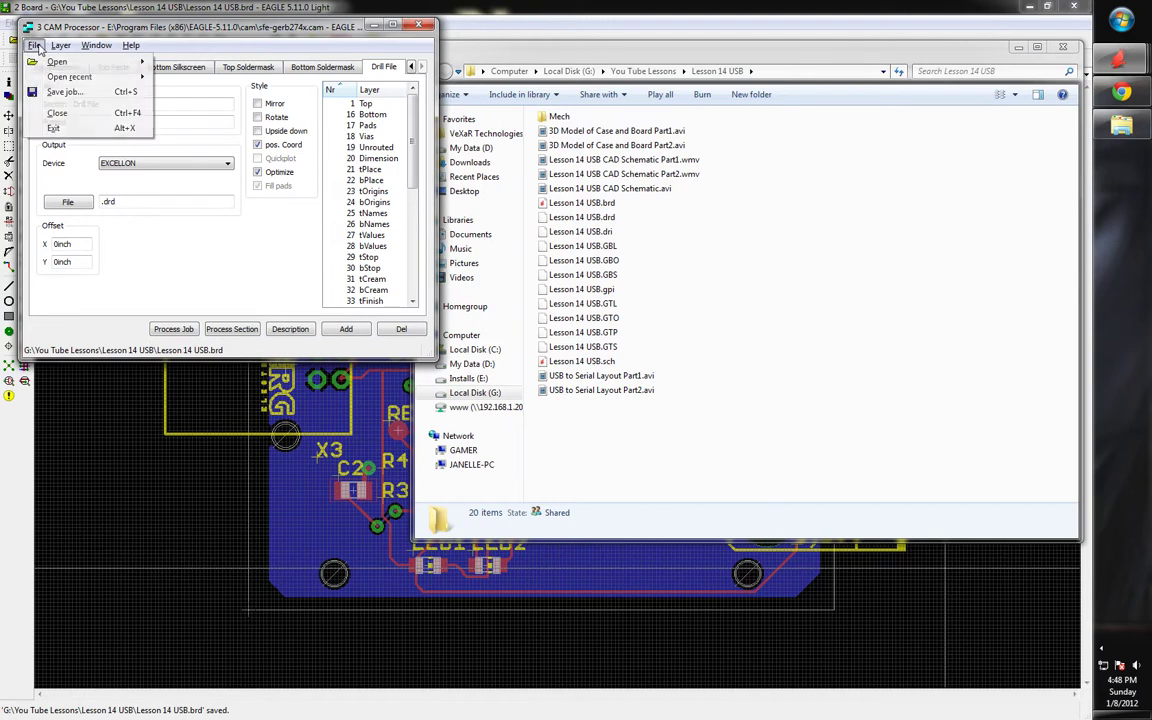
click(350, 210)
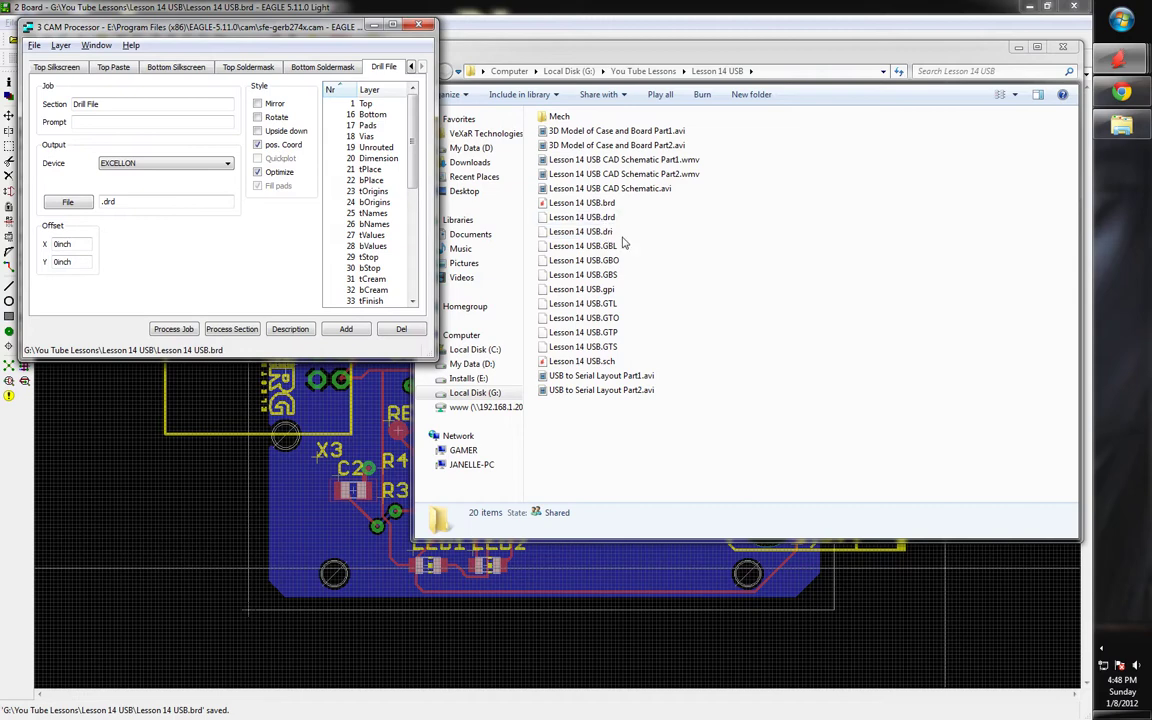
- Close the CAM Processor and move the Explorer window to the screen centre
click(418, 25)
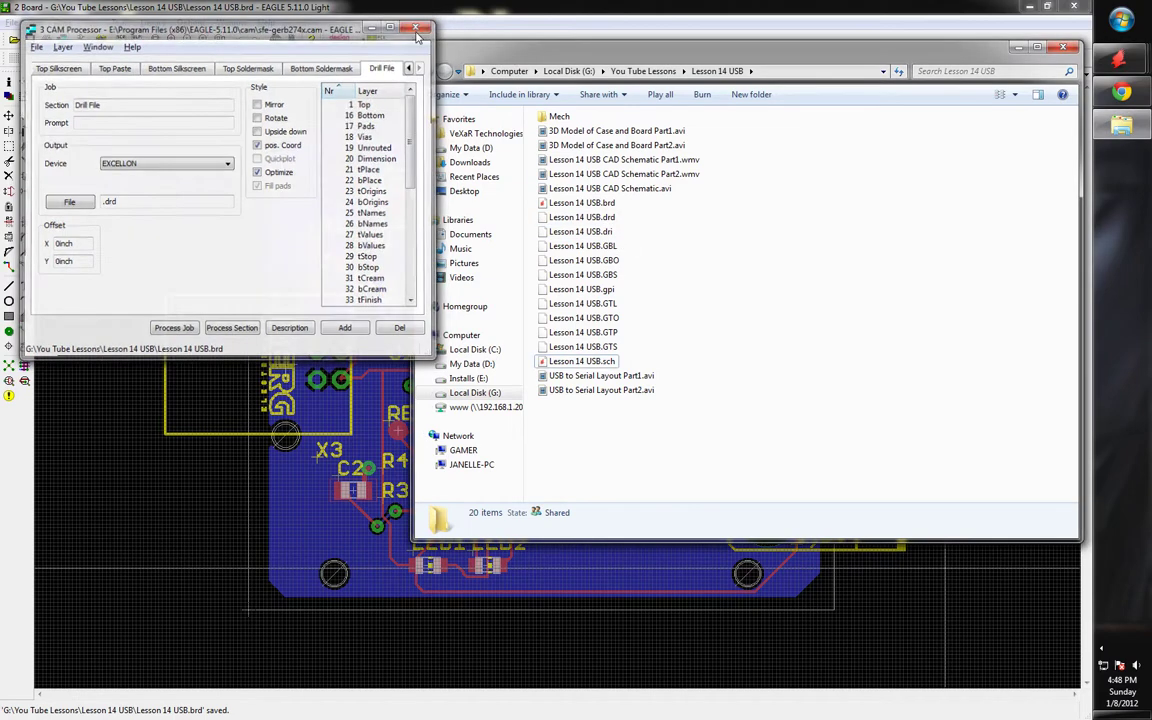
drag(537, 58, 359, 100)
click(410, 315)
click(504, 321)
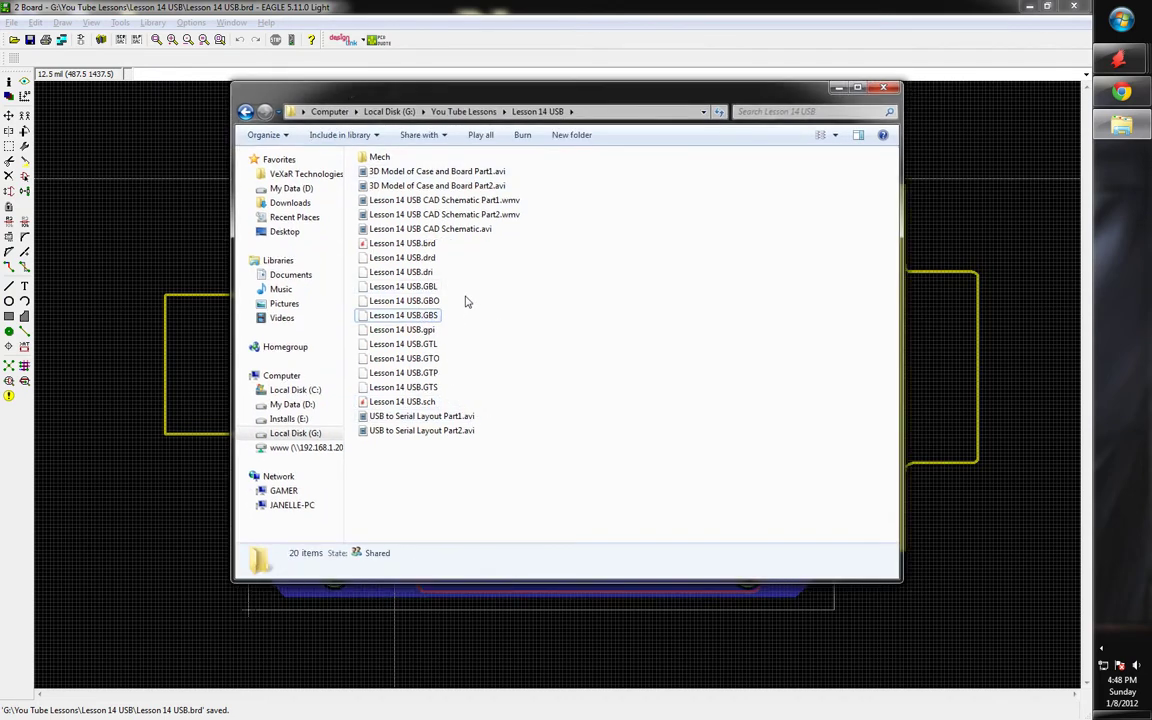
- Delete Lesson 14 USB.gpi and .dri, then select the Gerber files GBL through GTS
click(425, 329)
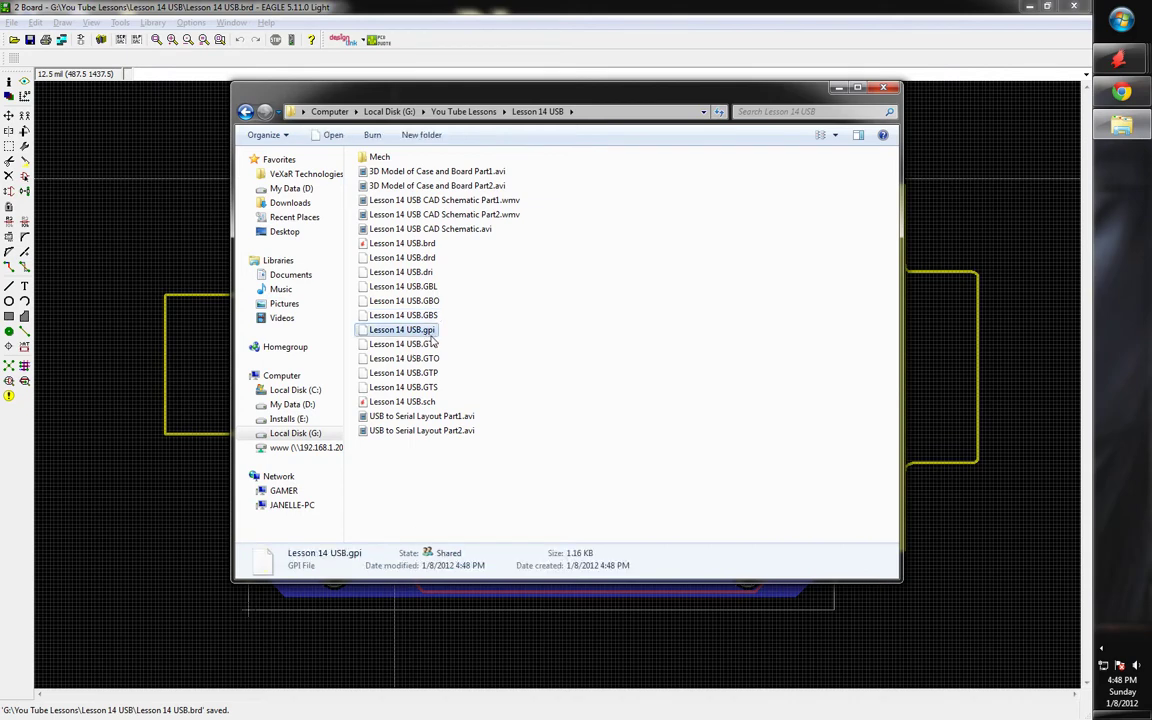
key(Delete)
key(Return)
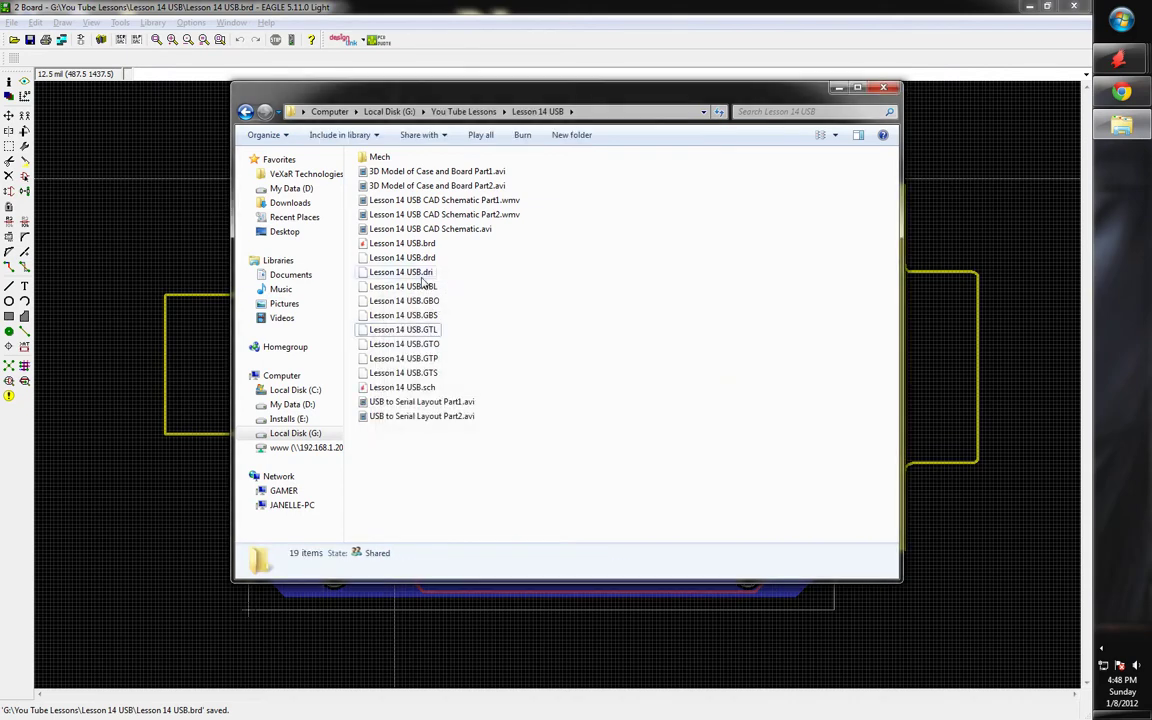
click(405, 272)
key(Delete)
key(Return)
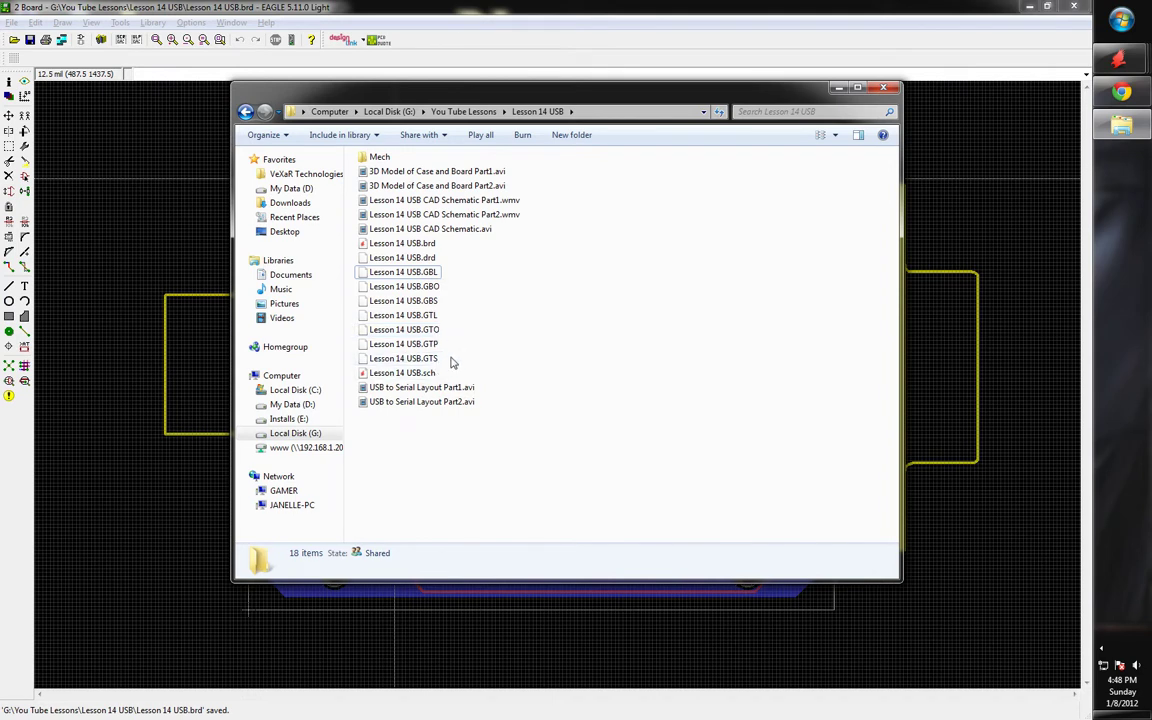
drag(450, 362, 390, 274)
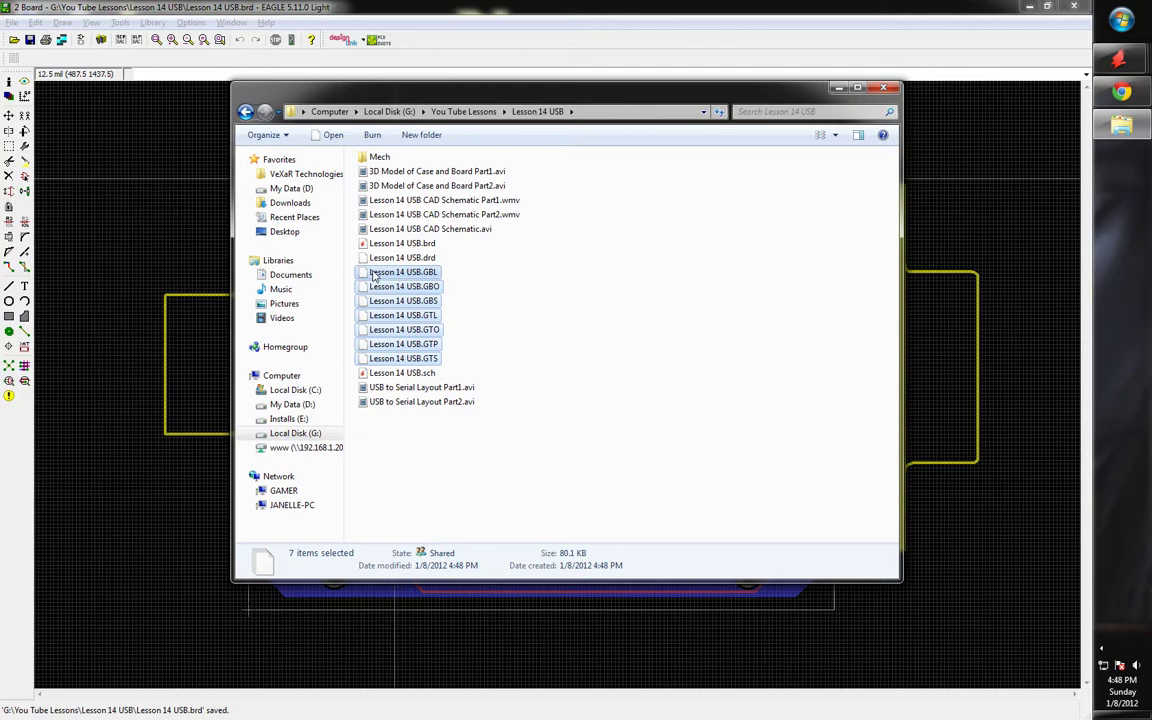
- Discard the accidentally created Lesson 14 USB.rar archive
right_click(381, 274)
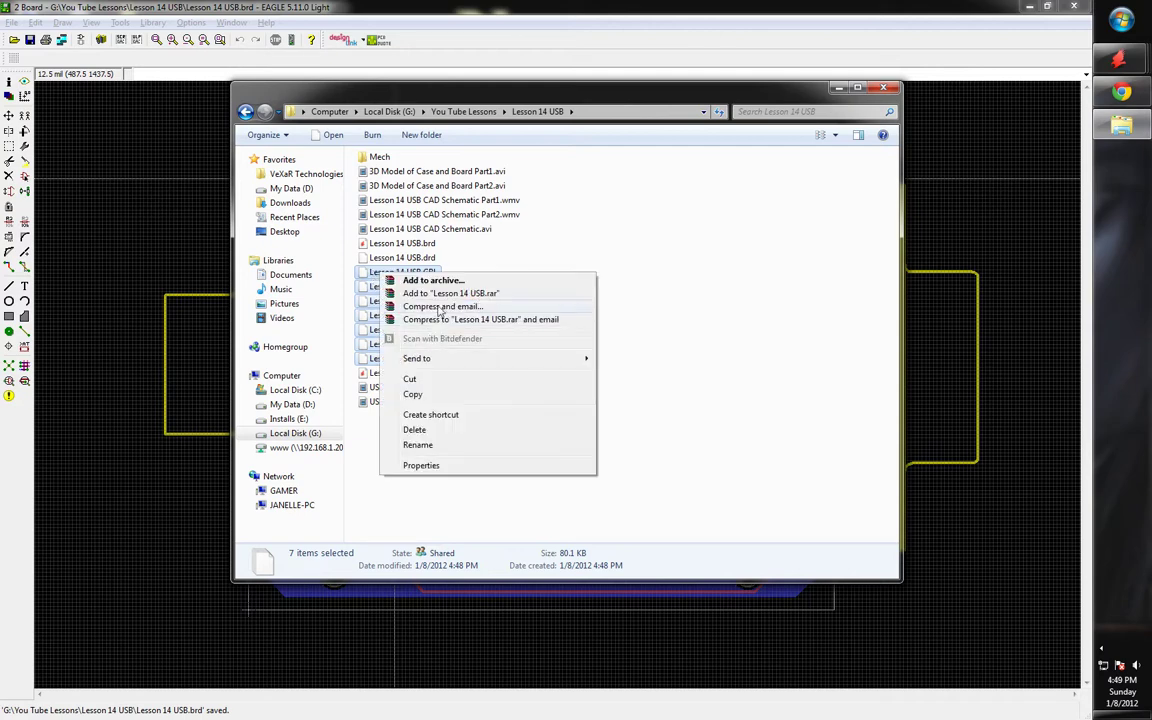
click(472, 293)
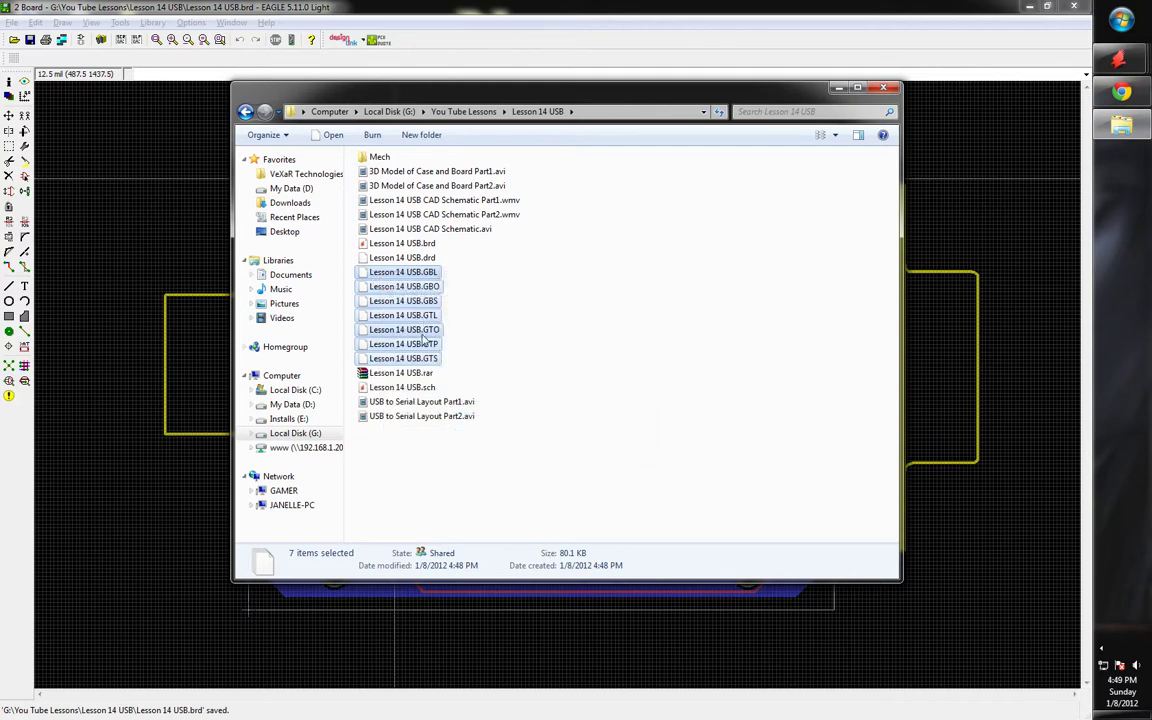
click(420, 373)
key(Delete)
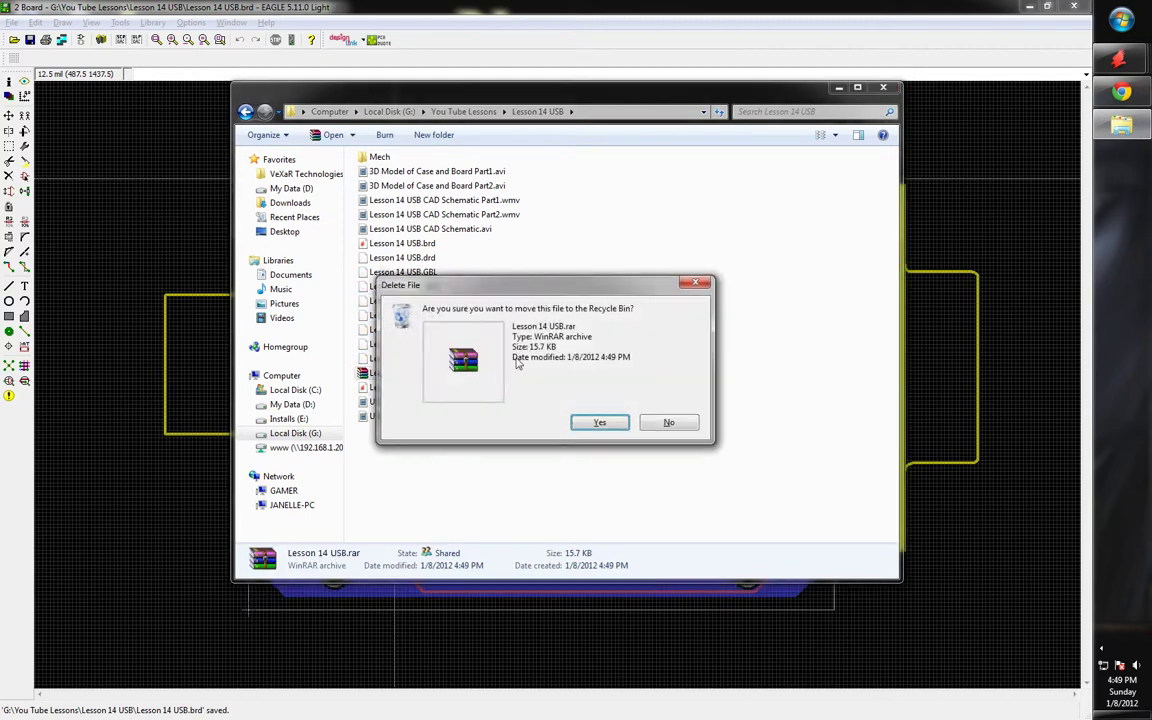
key(Return)
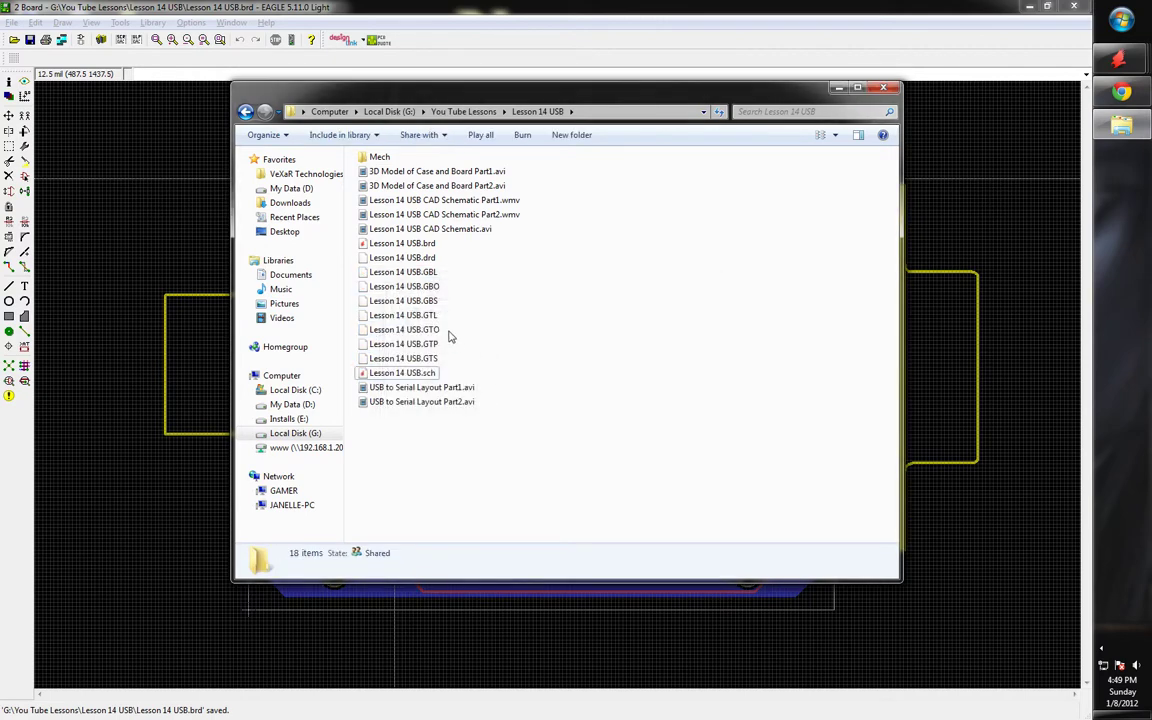
- Zip the .drd drill file and seven Gerber files into Lesson 14 USB.zip
click(421, 261)
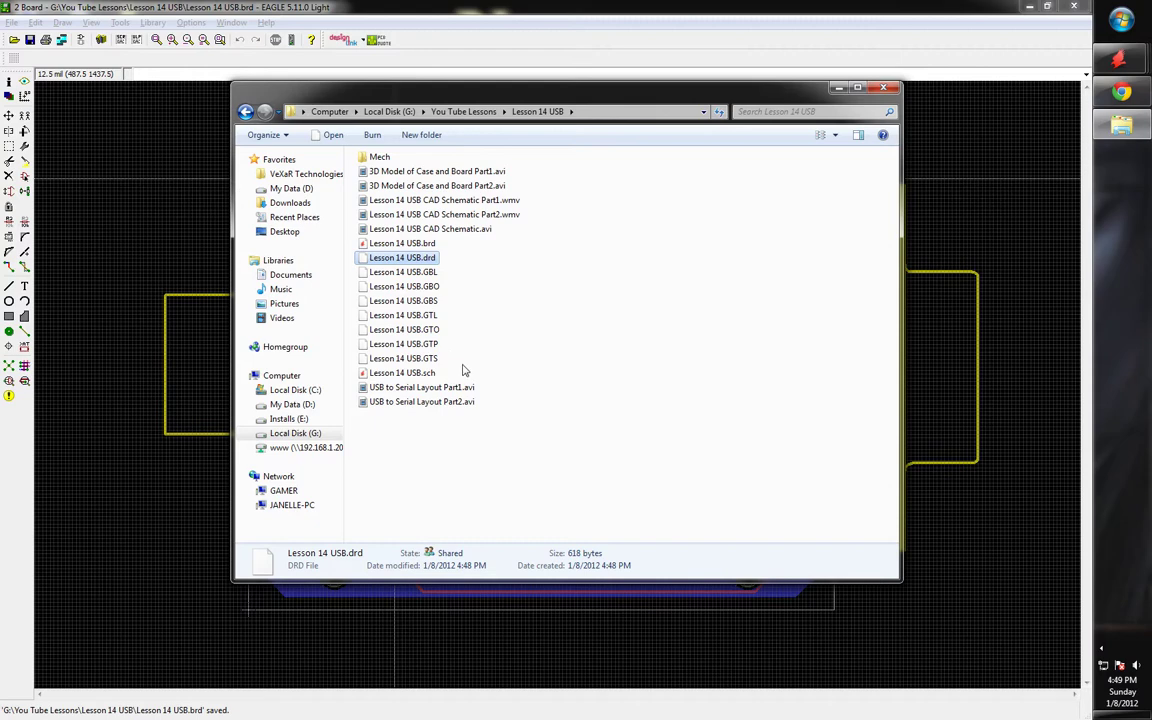
shift+click(403, 358)
right_click(430, 281)
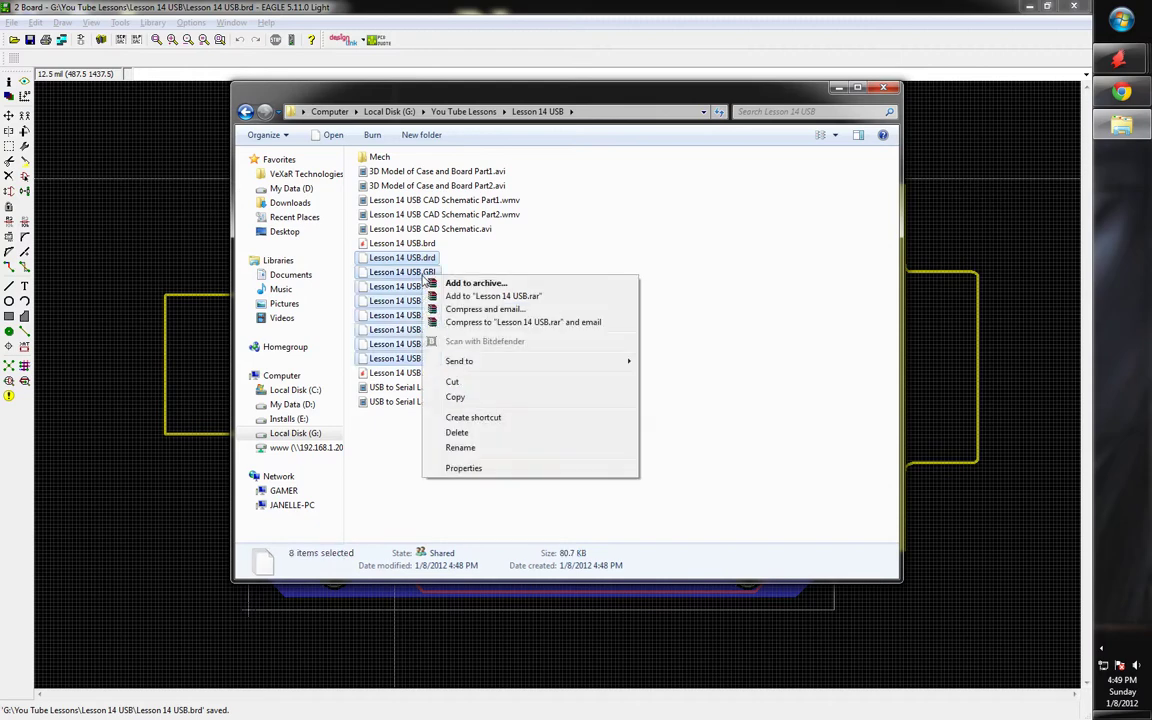
click(452, 284)
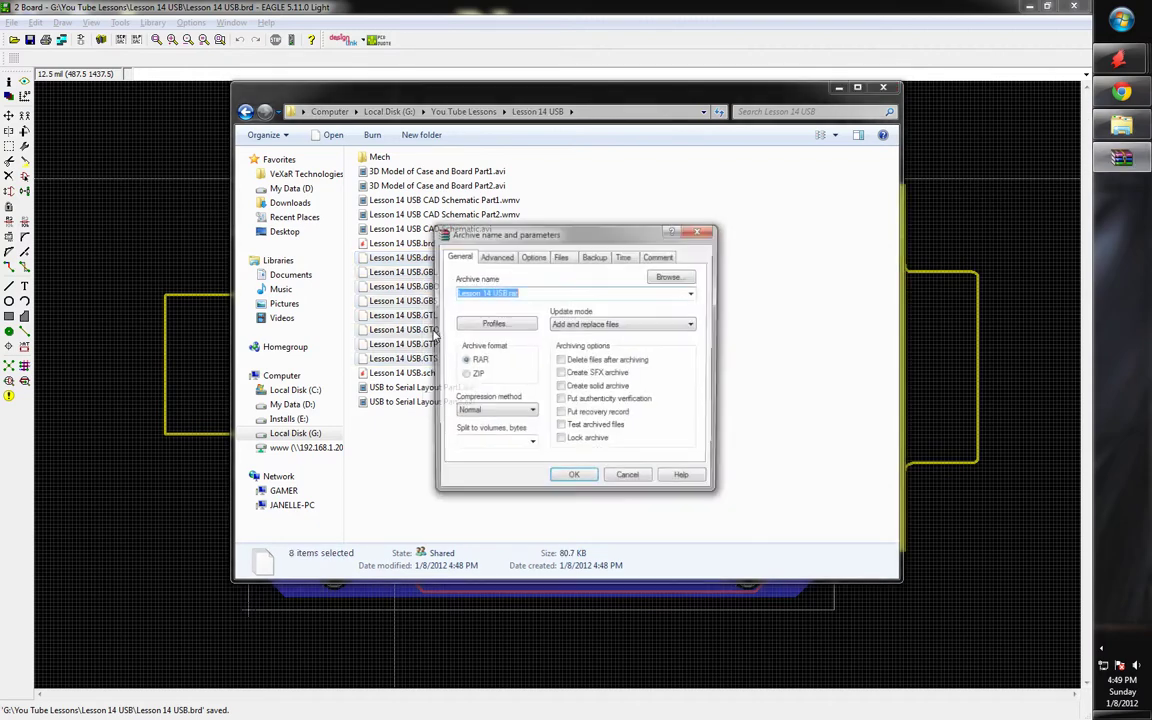
click(465, 374)
click(573, 479)
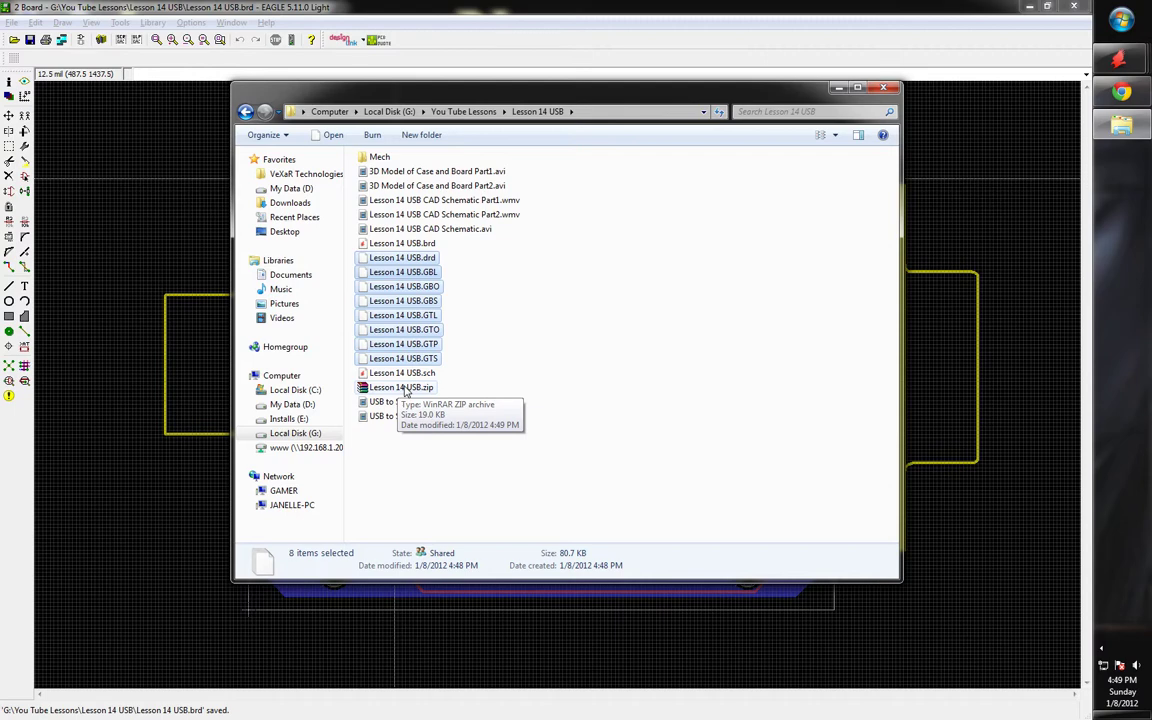
click(473, 350)
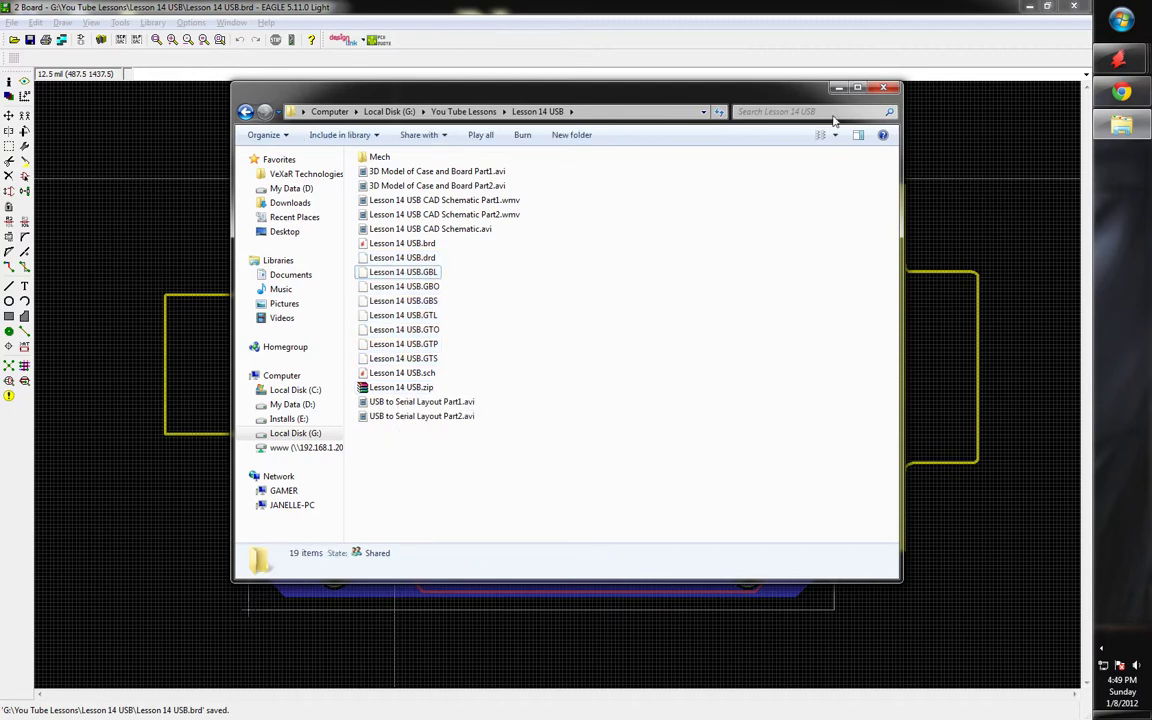
- Close the Explorer window to return to the Lesson 14 USB board layout in EAGLE
click(882, 88)
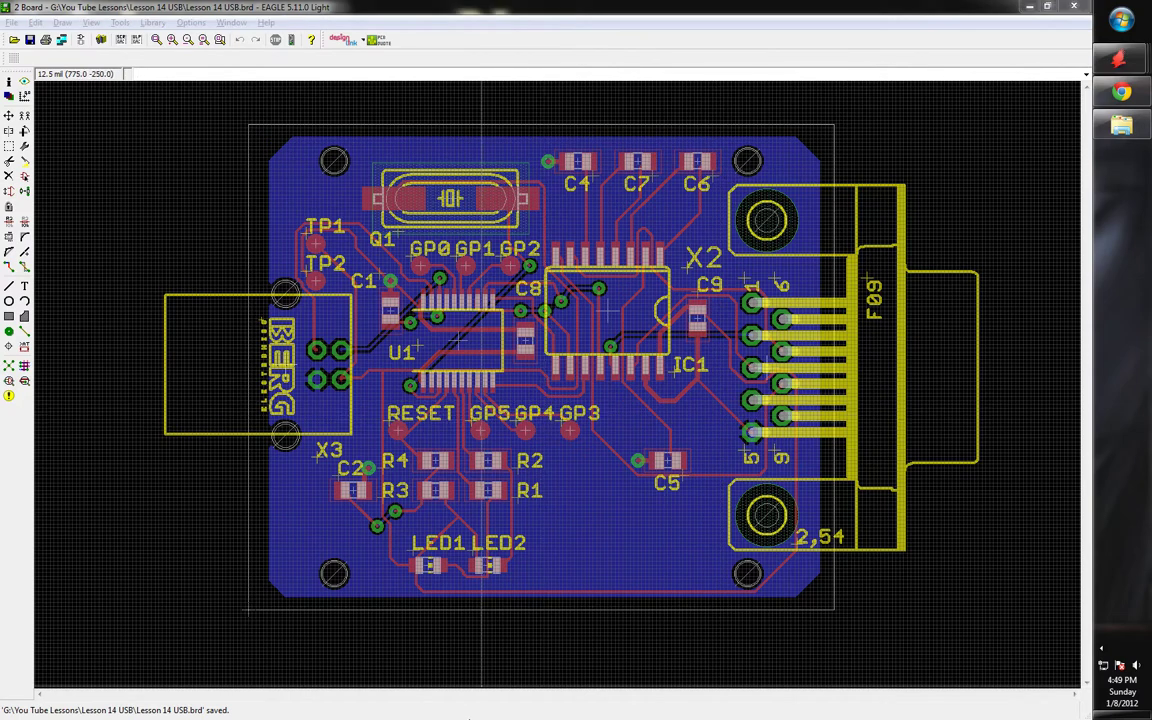
- Launch ViewMate, dismiss the Start-Up Tips, and zoom out on the empty New_job
mouse_move(280, 703)
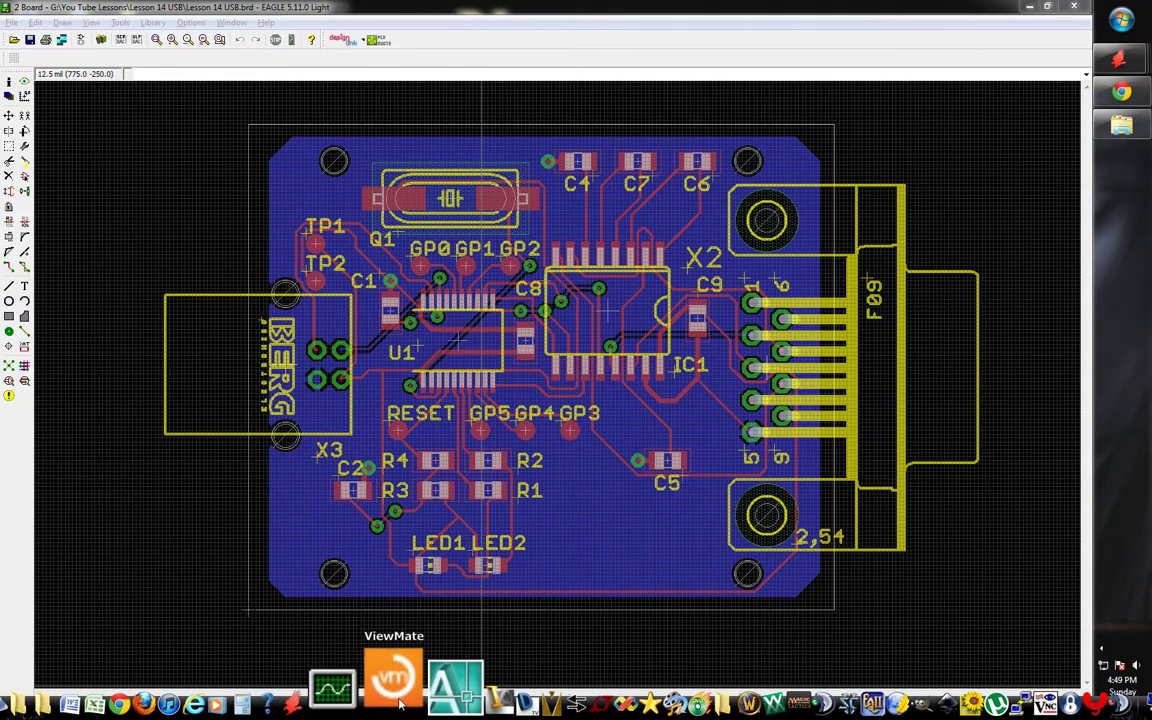
click(386, 688)
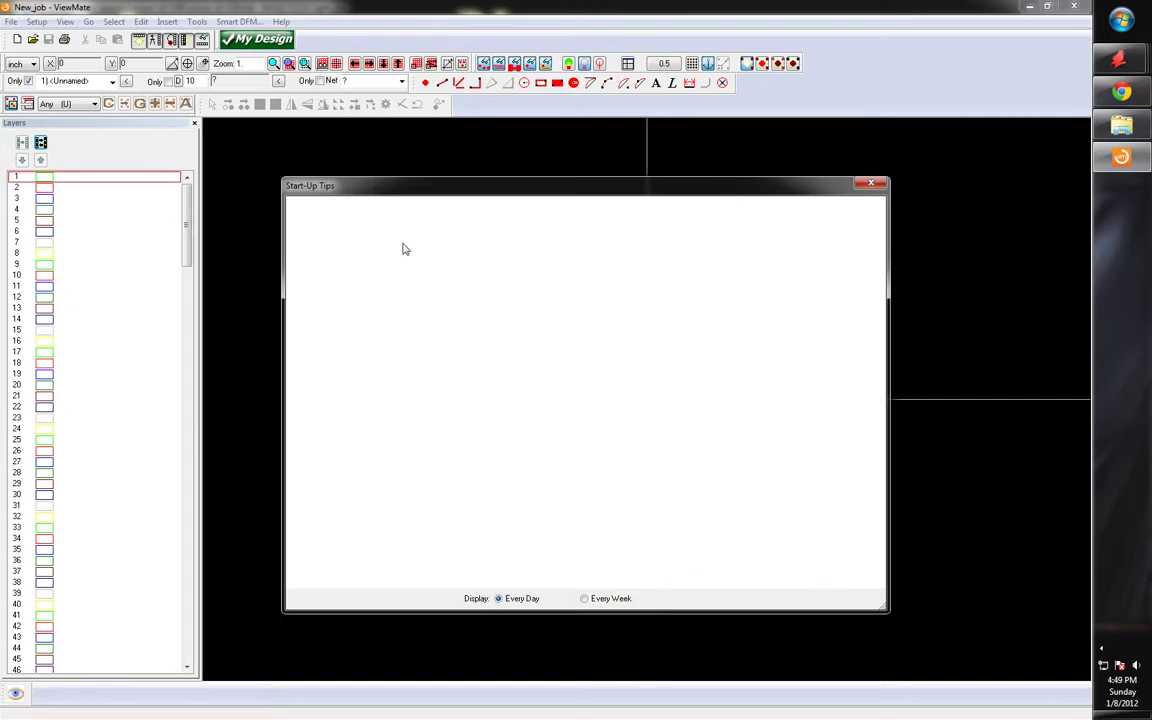
click(879, 184)
scroll(297, 421, down, 3)
scroll(320, 410, down, 4)
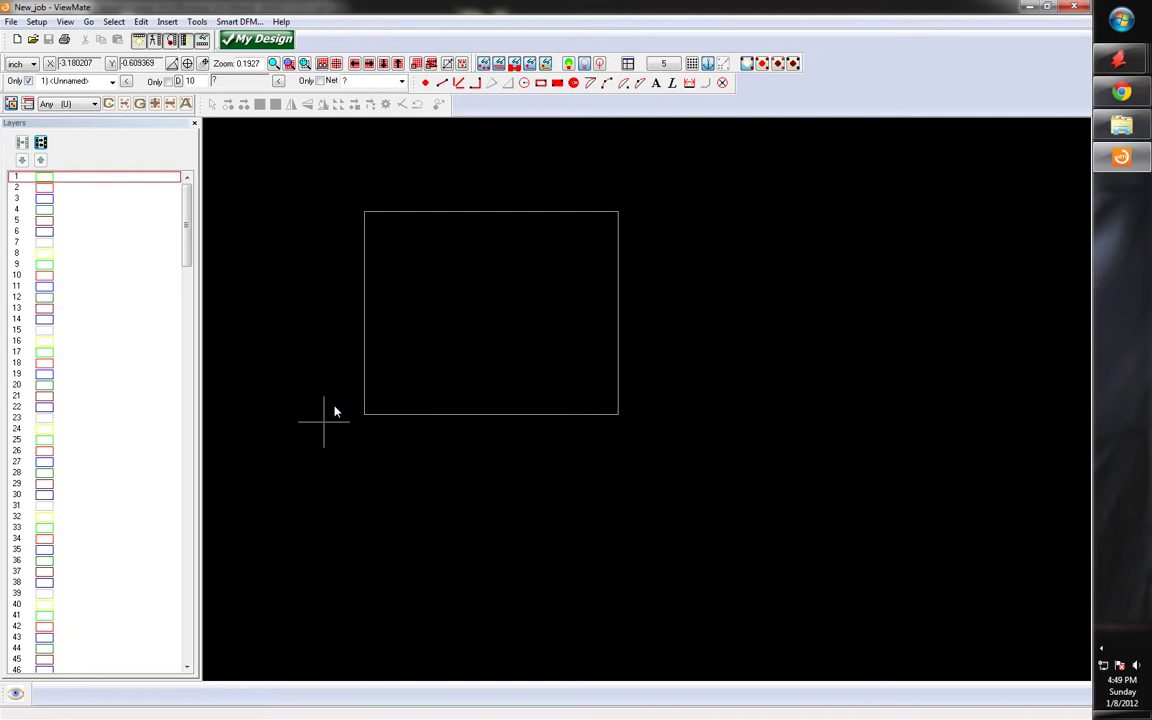
scroll(345, 280, up, 4)
scroll(380, 270, down, 2)
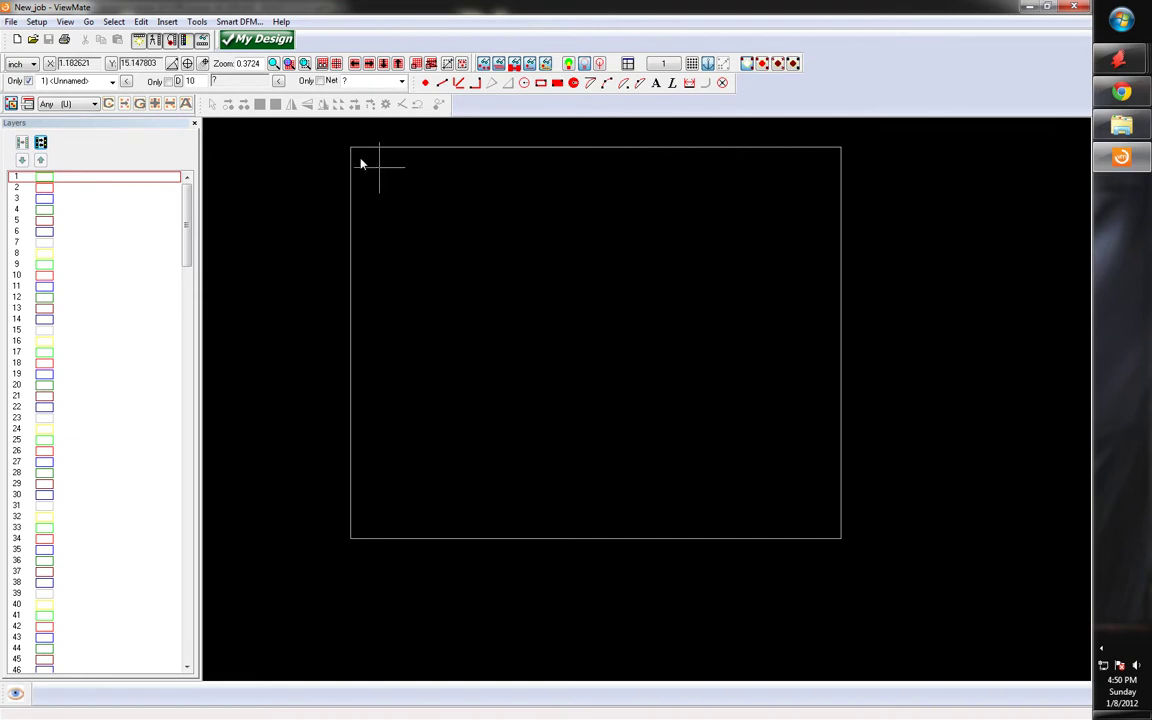
- Import Lesson 14 USB.zip from G:\You Tube Lessons\Lesson 14 USB and accept the scan results
click(10, 22)
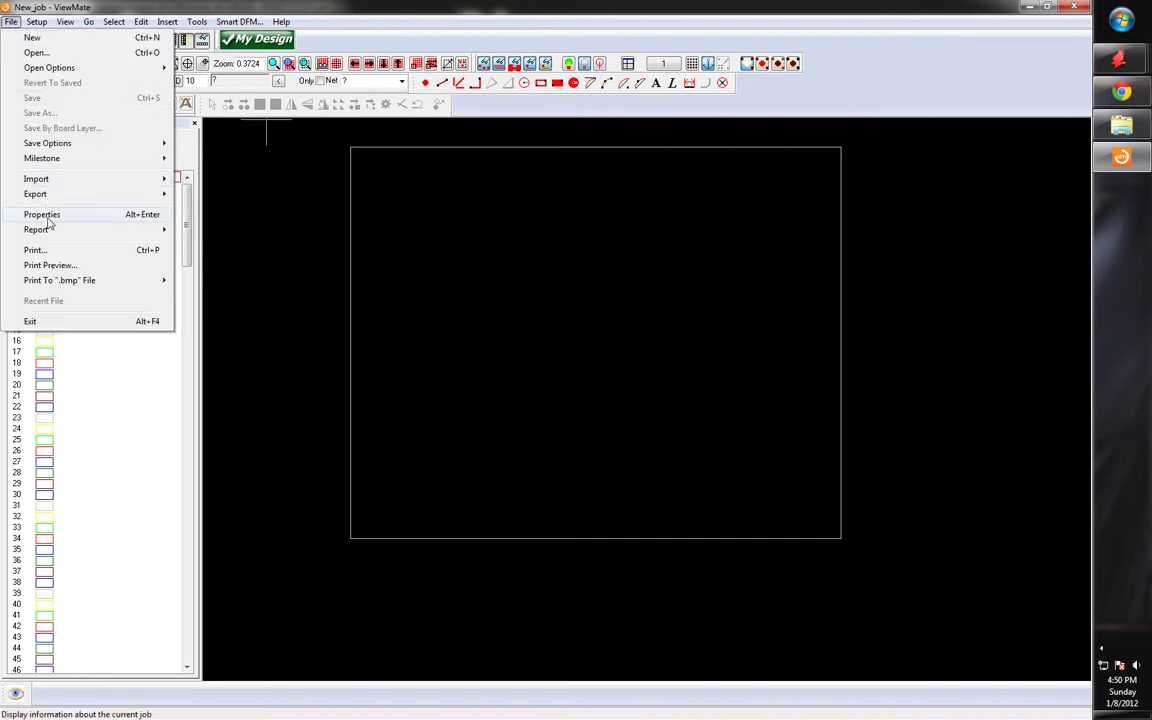
mouse_move(110, 182)
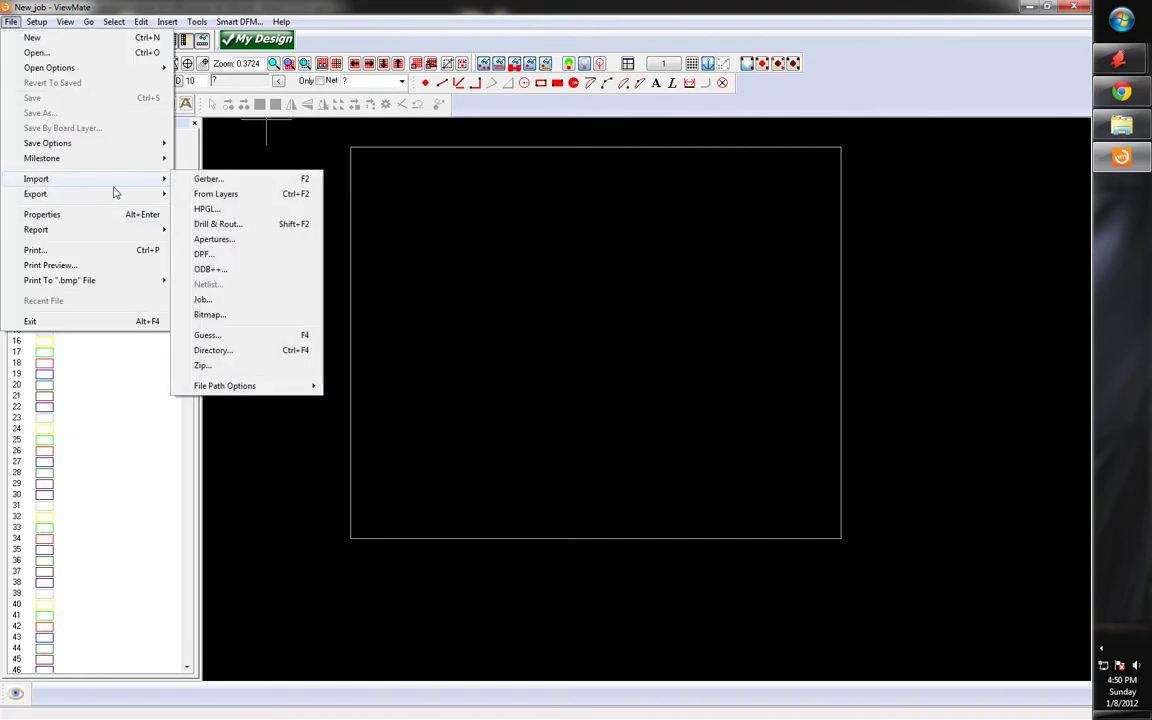
click(205, 369)
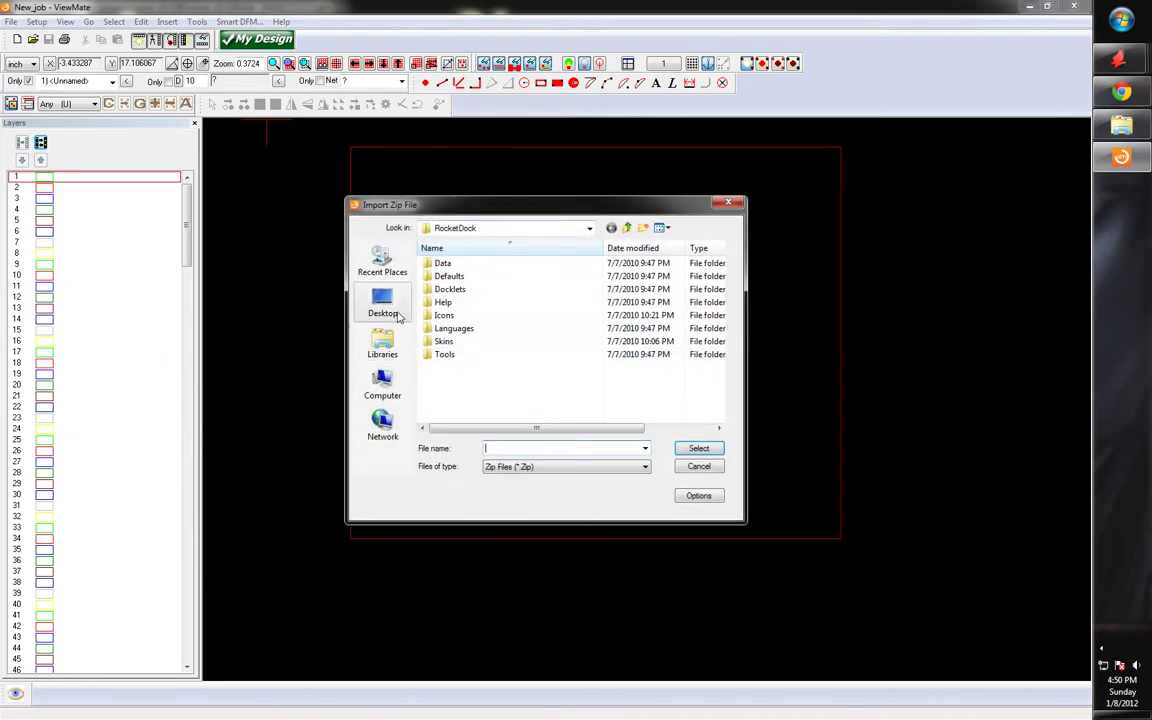
click(384, 303)
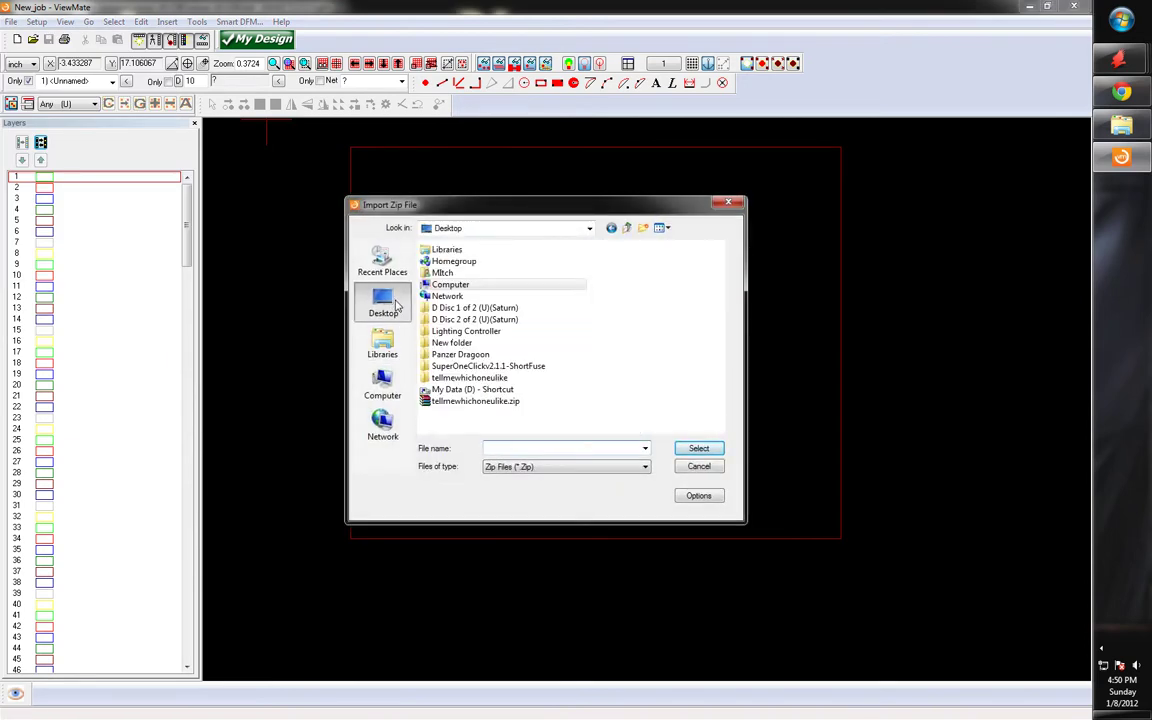
double_click(449, 285)
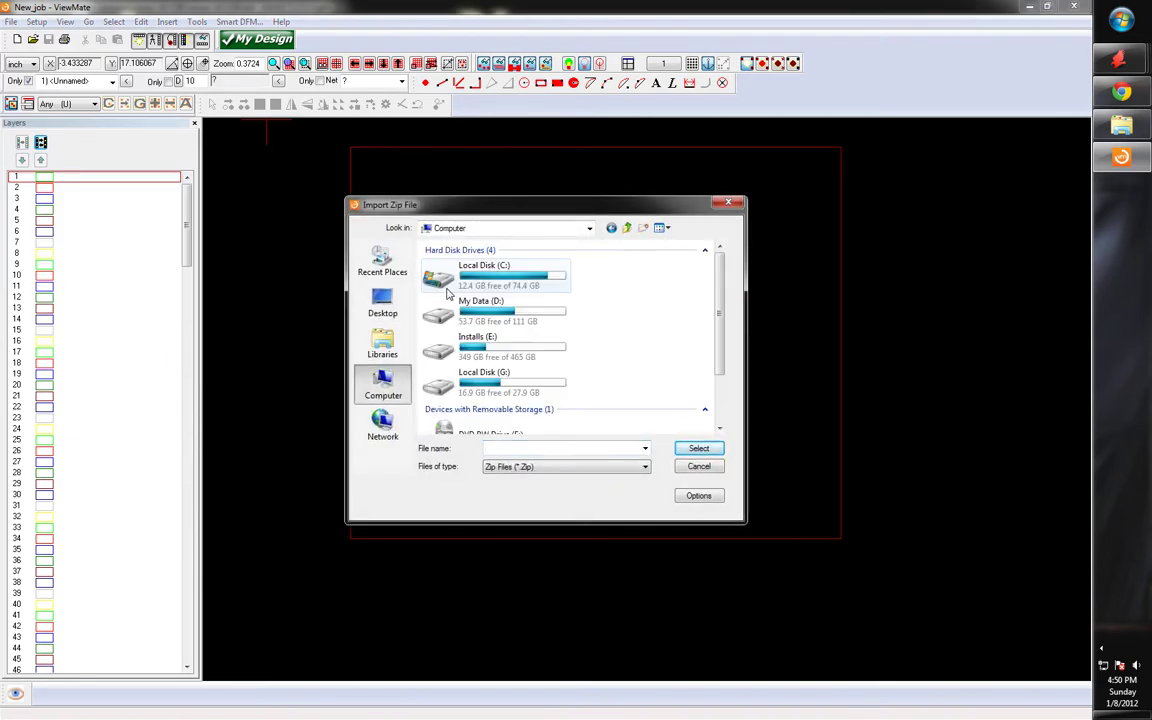
double_click(516, 372)
double_click(466, 289)
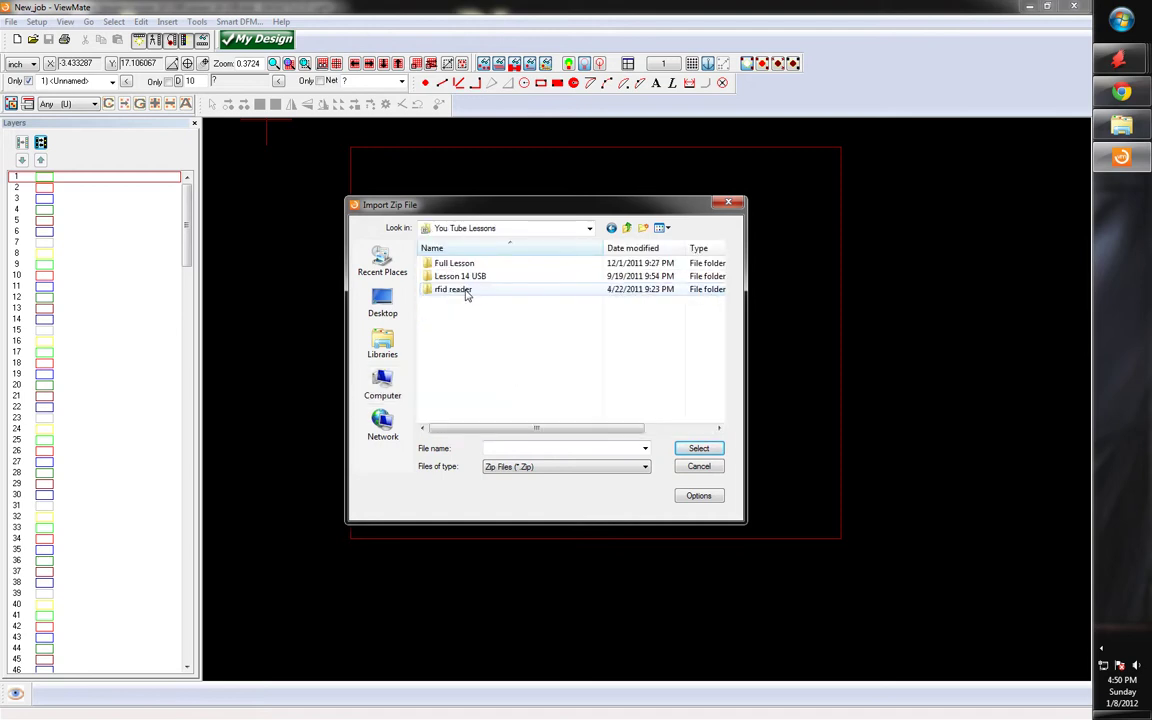
double_click(460, 276)
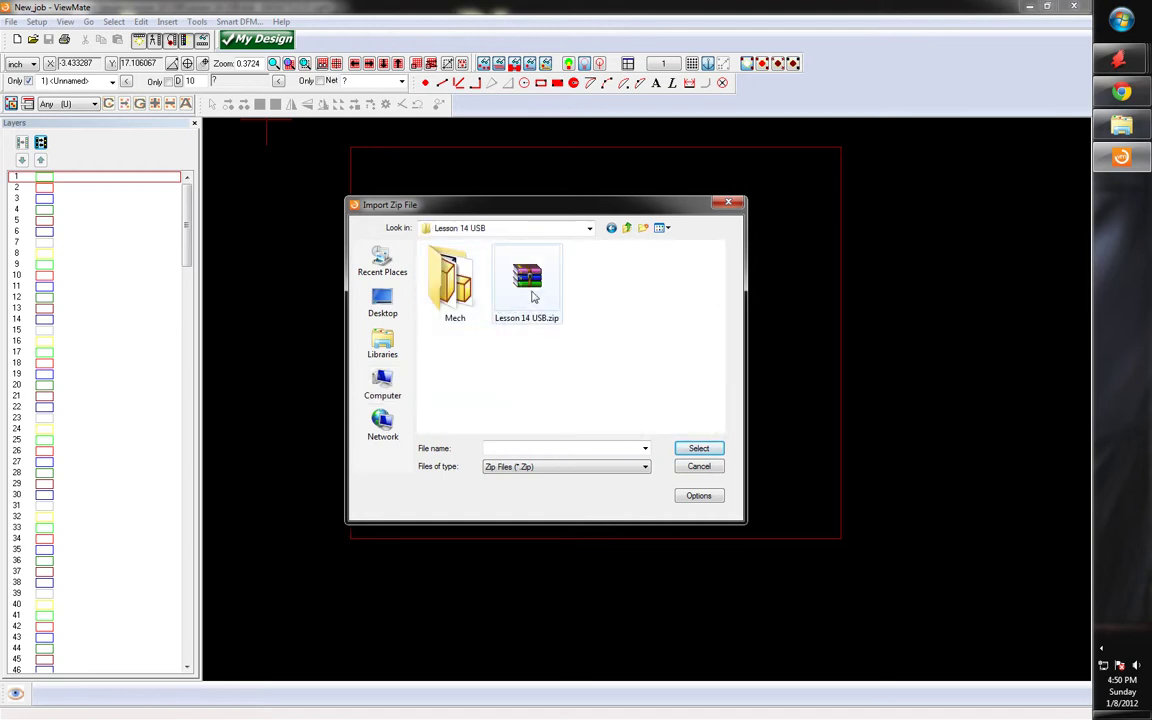
click(530, 290)
click(696, 449)
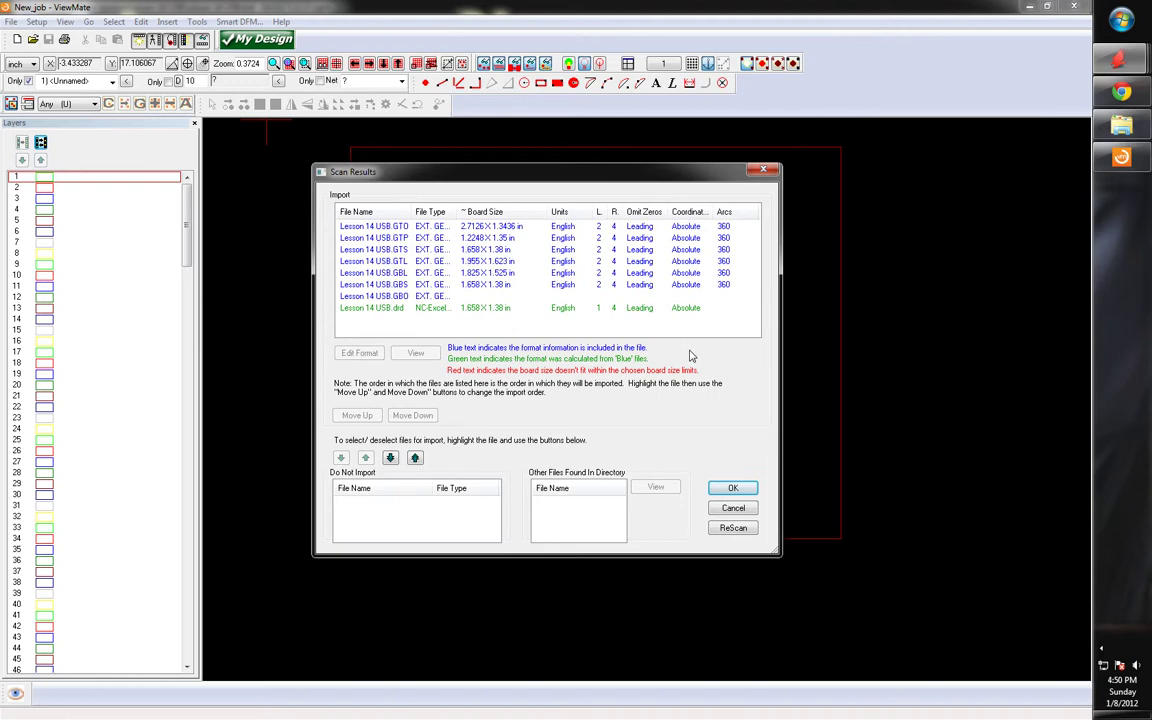
click(733, 487)
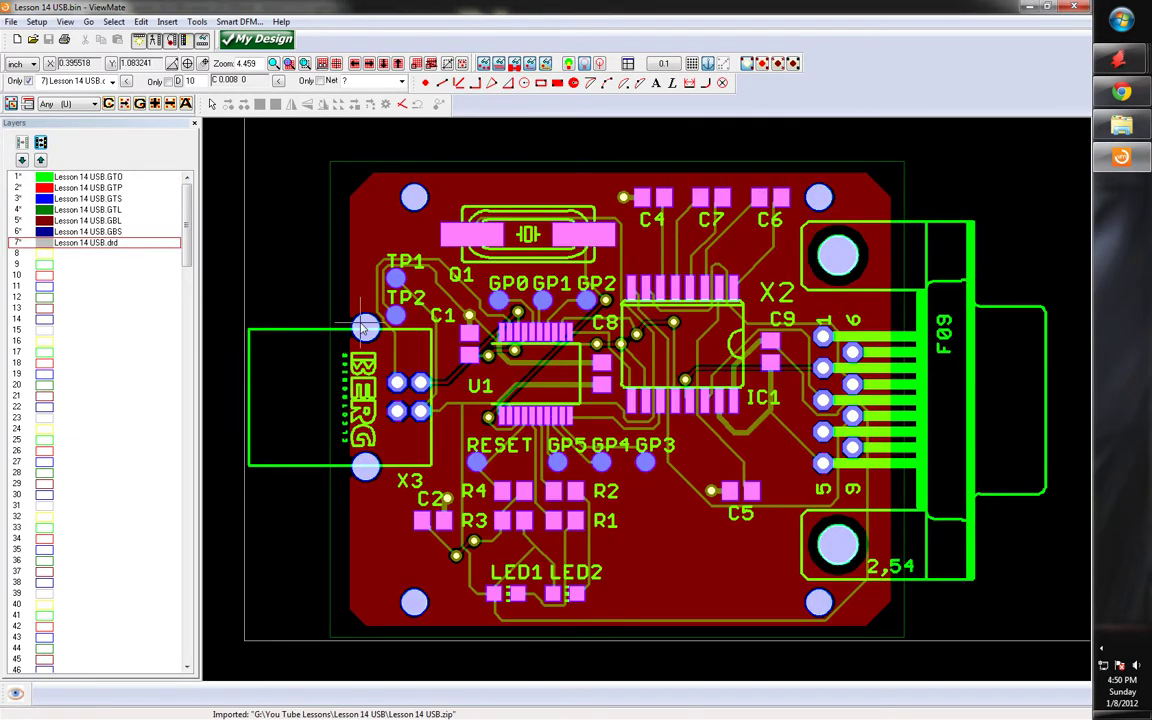
scroll(365, 328, up, 3)
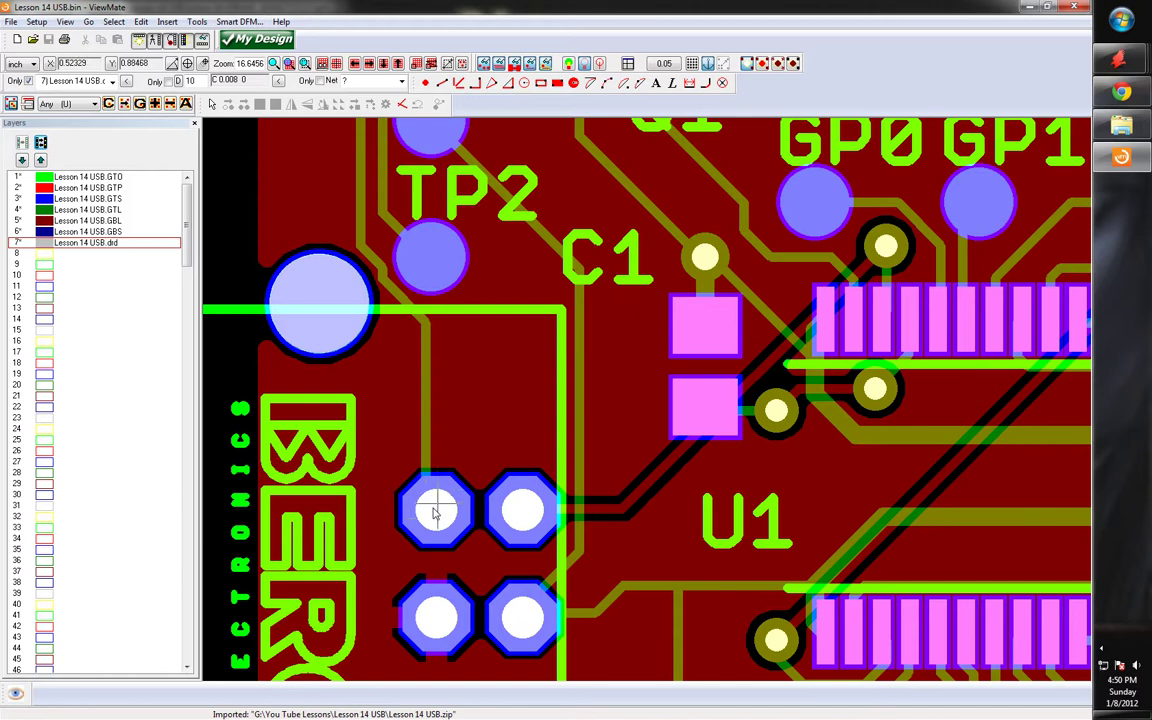
scroll(411, 440, down, 3)
scroll(437, 457, up, 2)
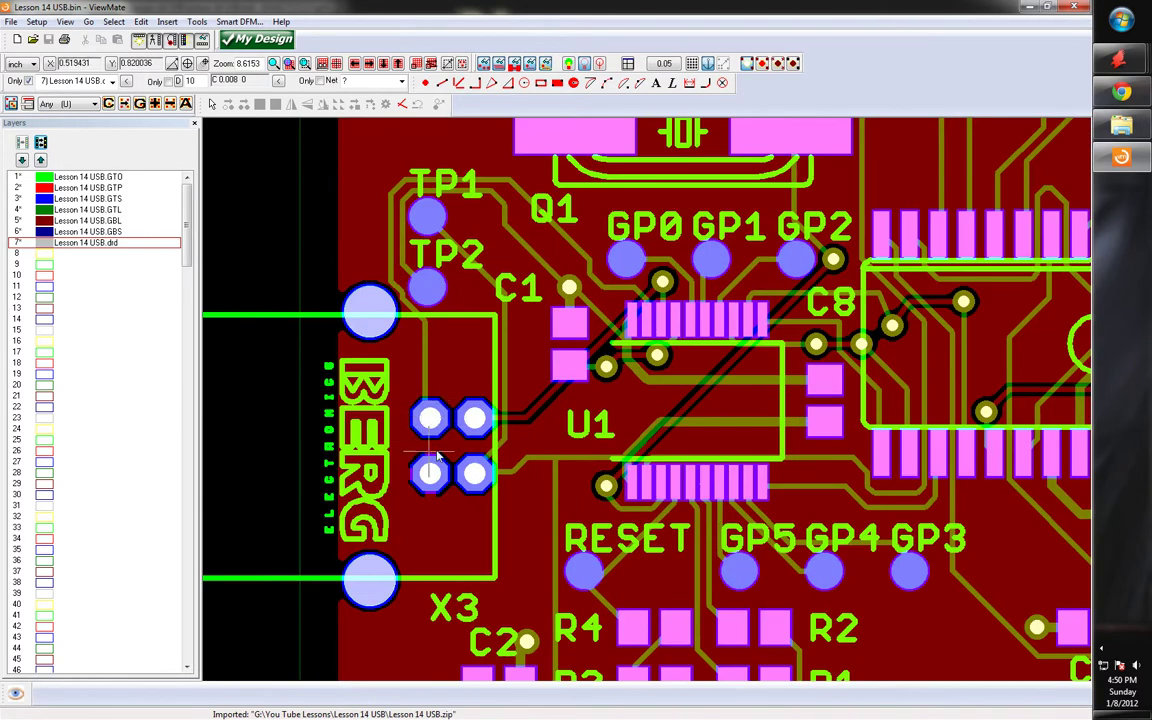
scroll(365, 318, down, 2)
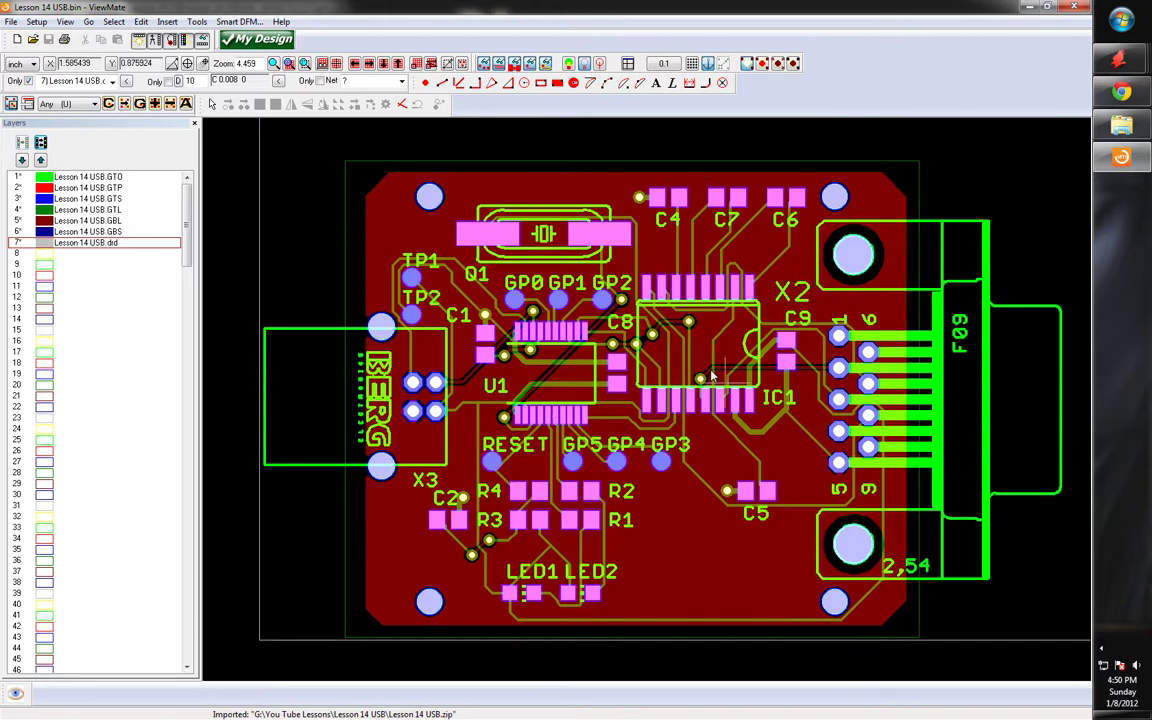
scroll(475, 440, down, 1)
scroll(604, 396, up, 1)
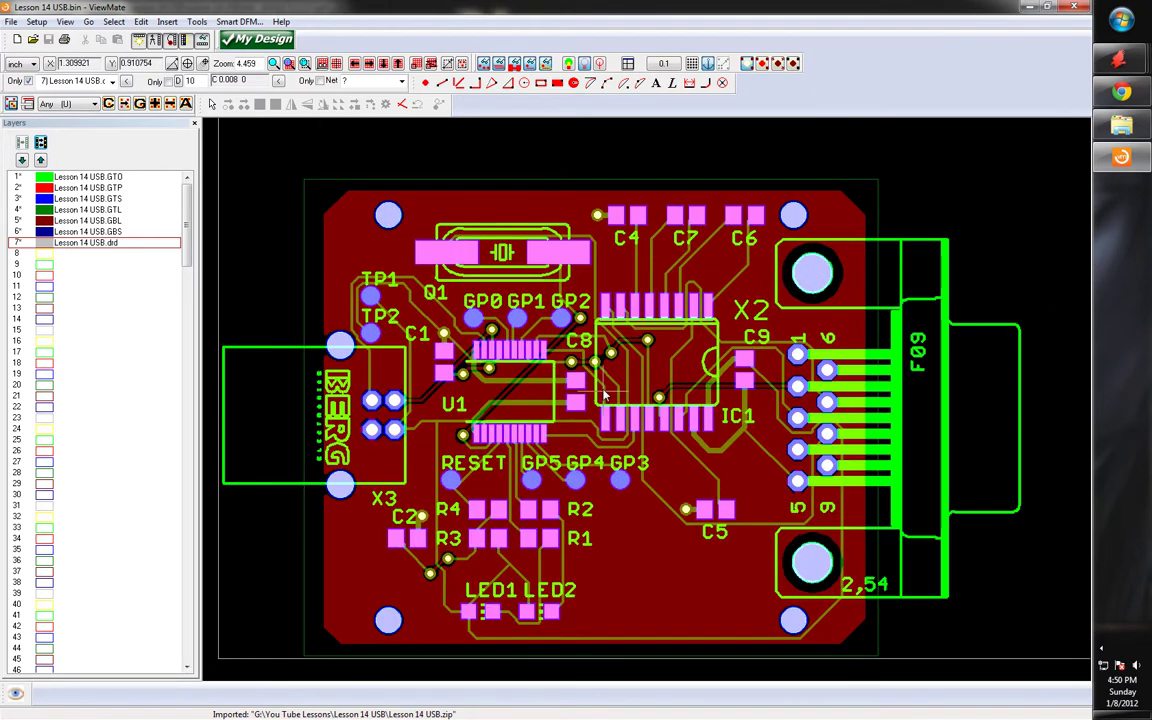
scroll(604, 396, down, 1)
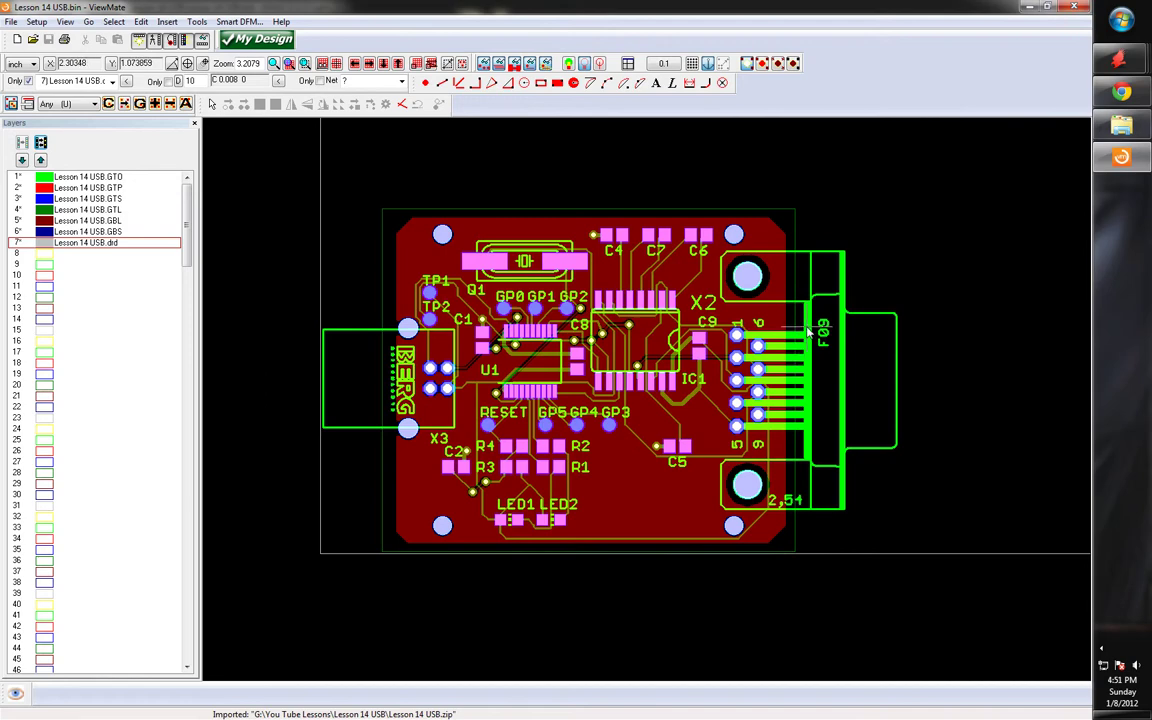
- Close ViewMate with Alt+F4 and switch to Chrome's BatchPCB upload page
key(alt+F4)
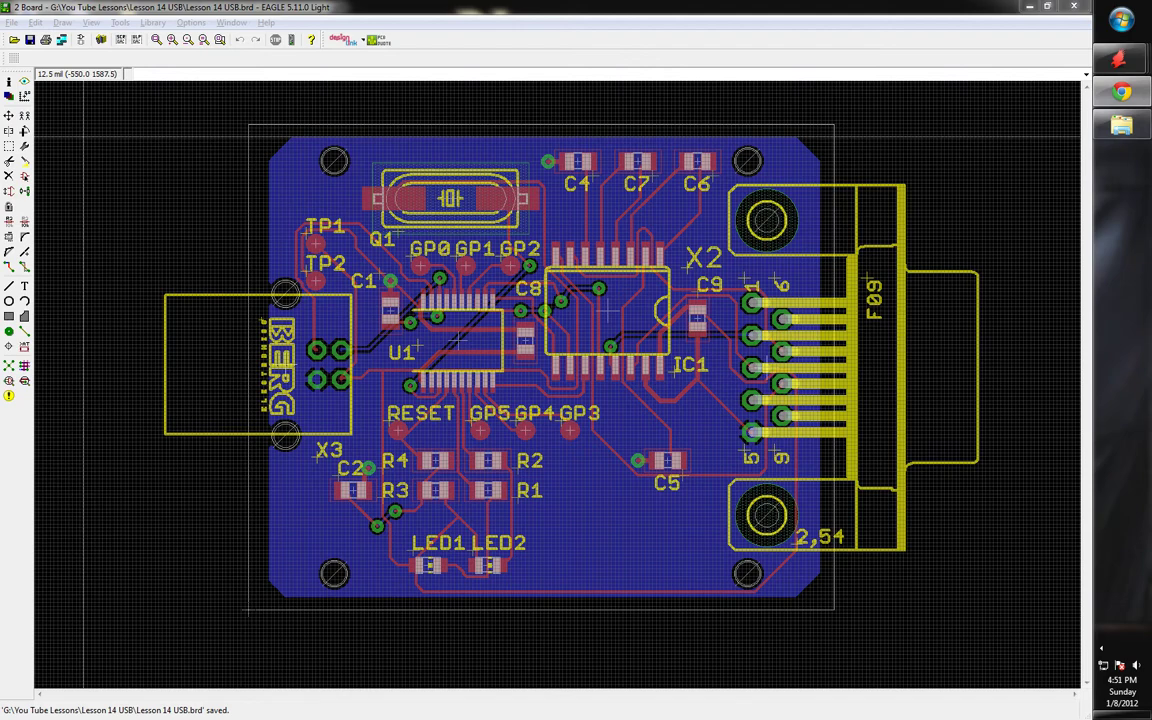
key(alt+Tab)
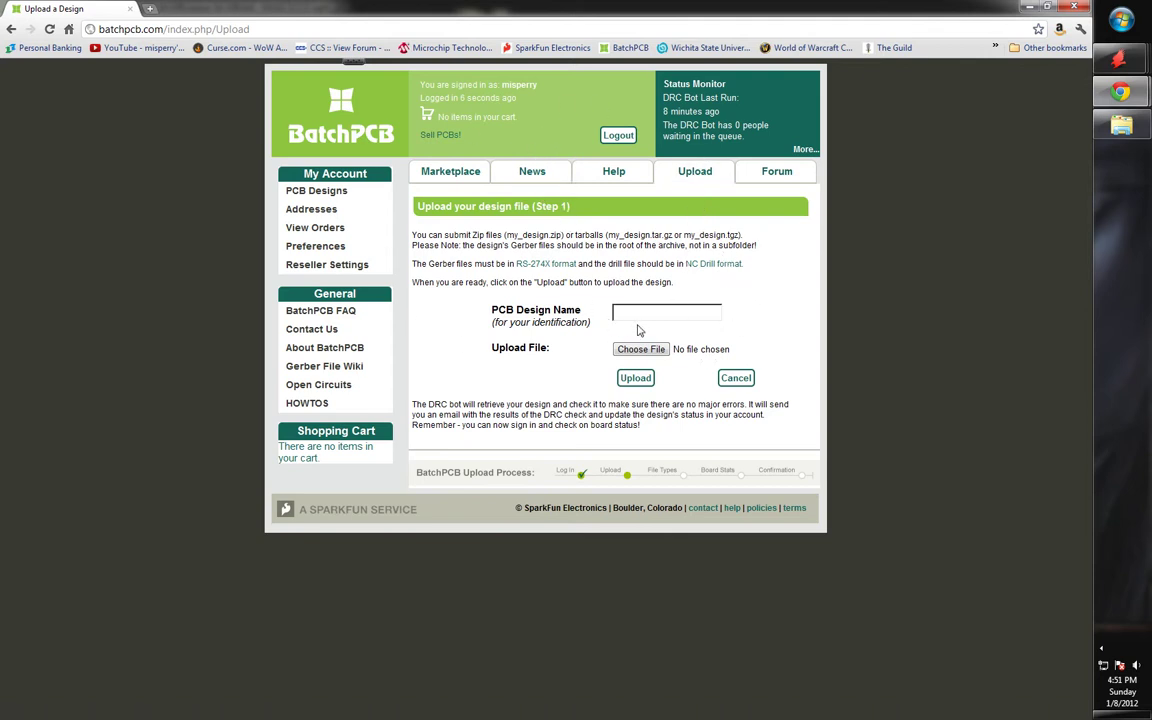
- Upload Lesson 14 USB.zip to BatchPCB under the design name 'test'
click(720, 314)
click(641, 349)
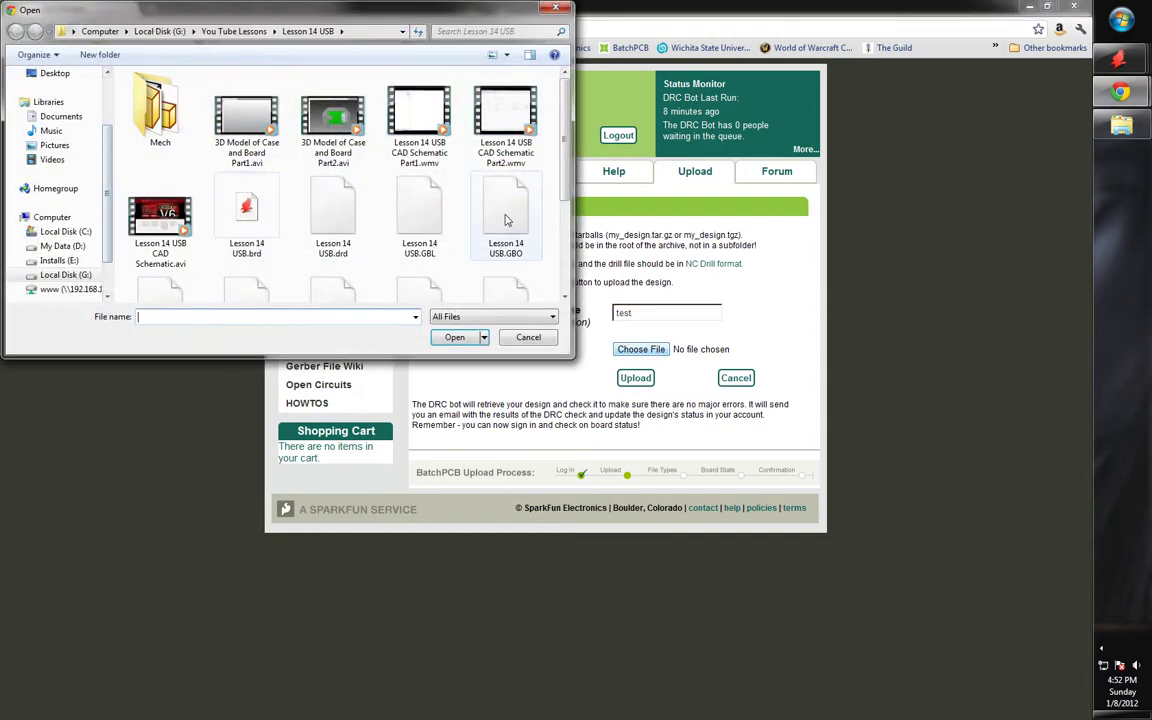
scroll(455, 220, down, 3)
double_click(247, 255)
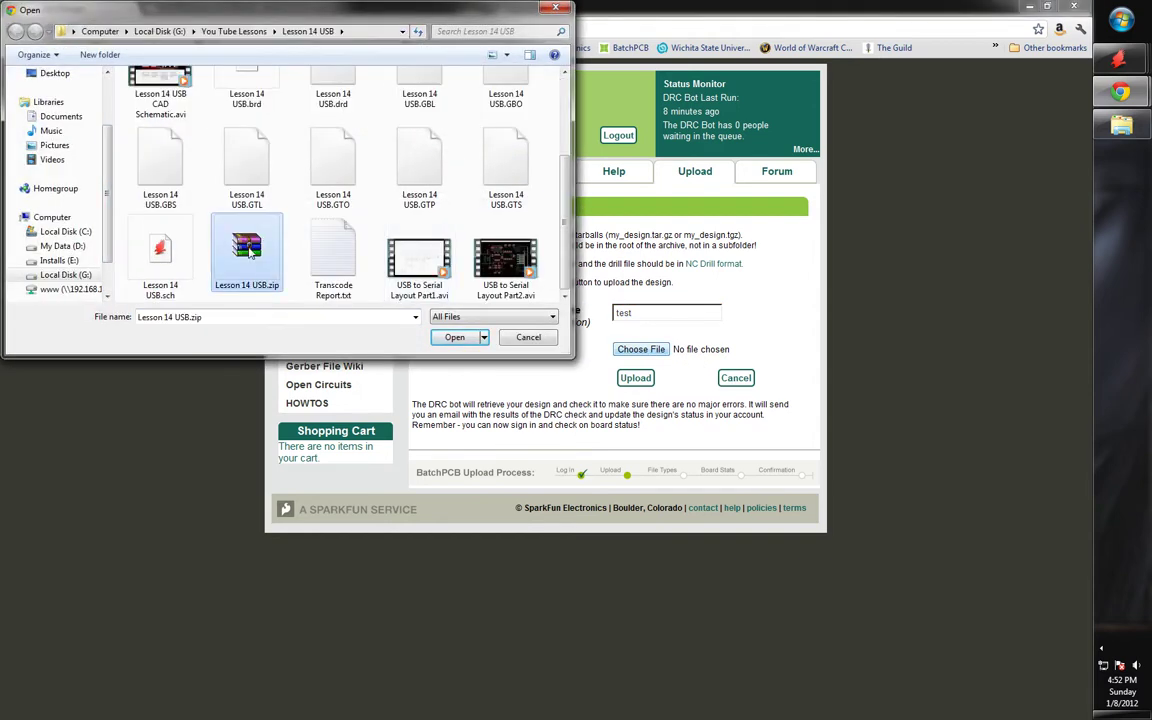
click(635, 378)
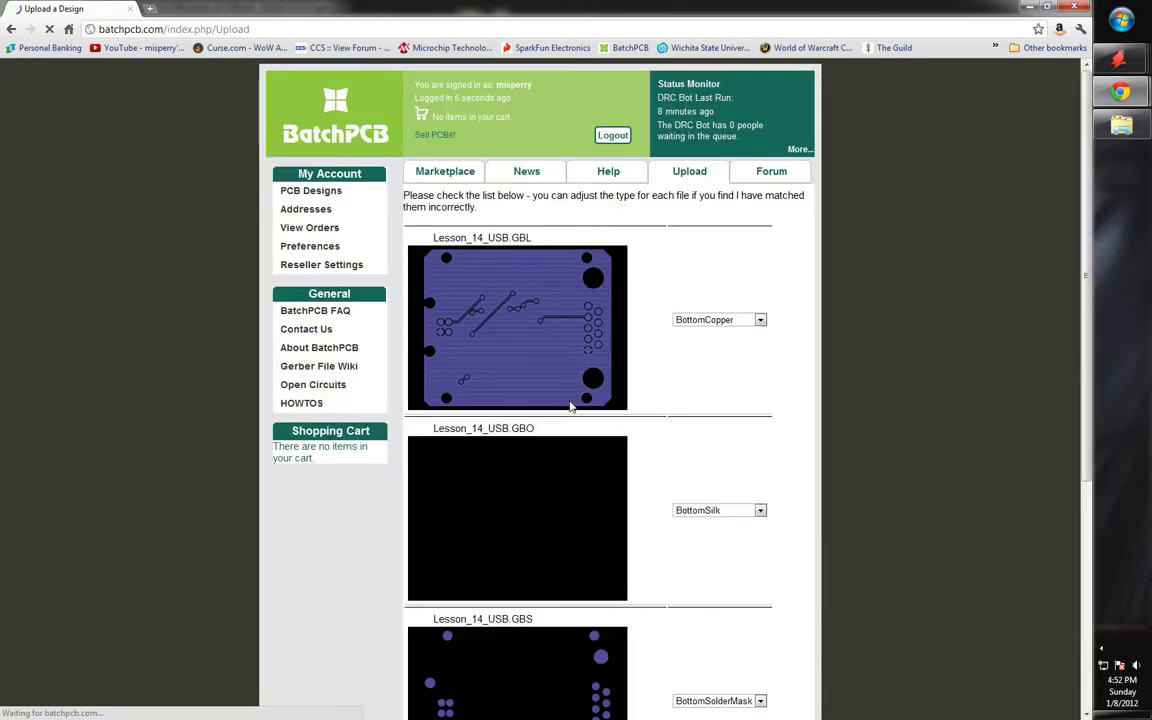
scroll(560, 292, down, 3)
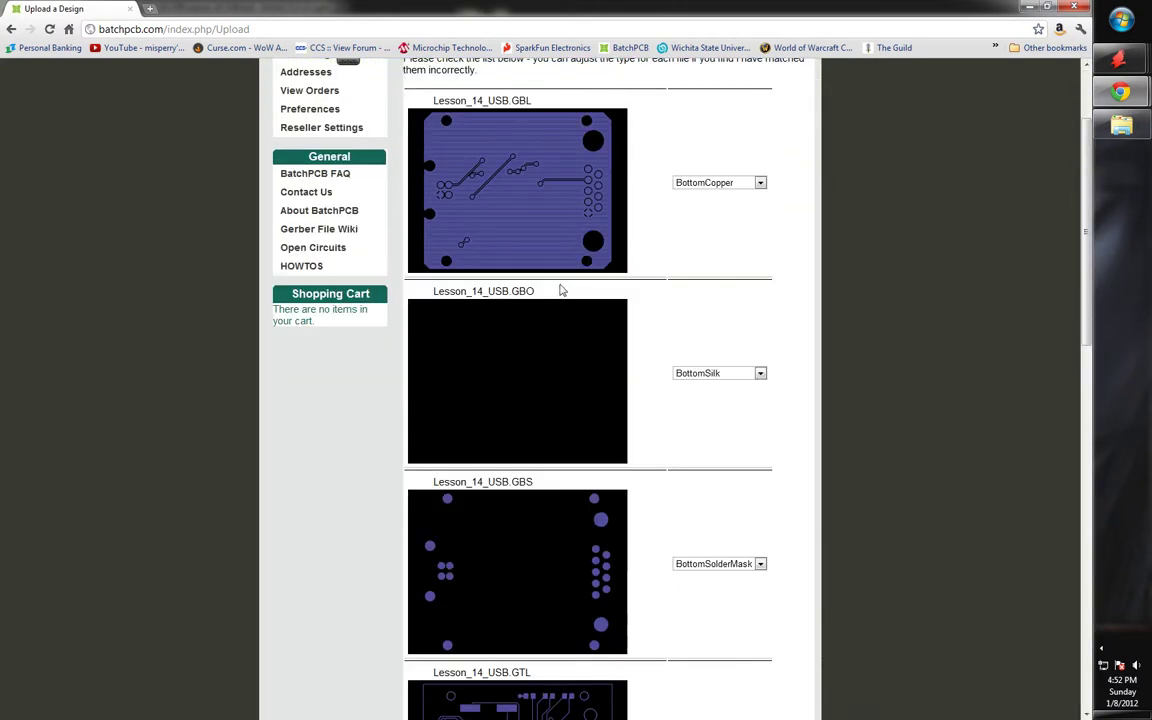
scroll(506, 330, down, 3)
scroll(540, 250, down, 3)
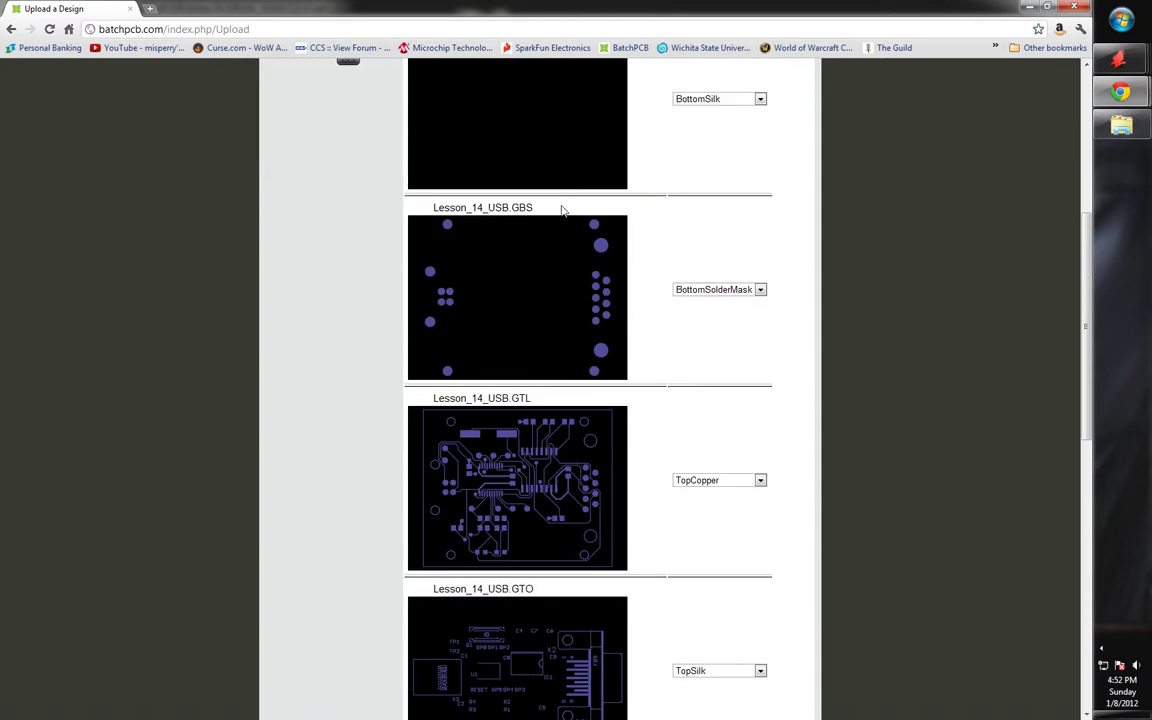
scroll(545, 316, down, 3)
scroll(543, 231, up, 5)
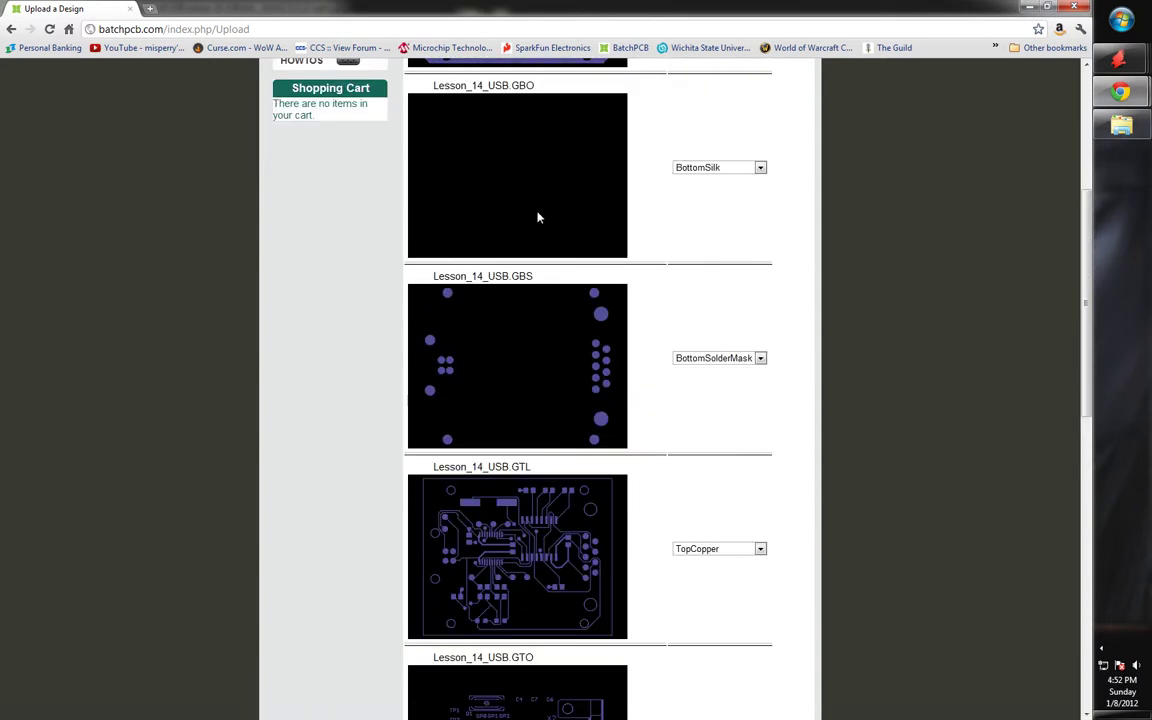
scroll(537, 217, down, 5)
scroll(508, 183, down, 9)
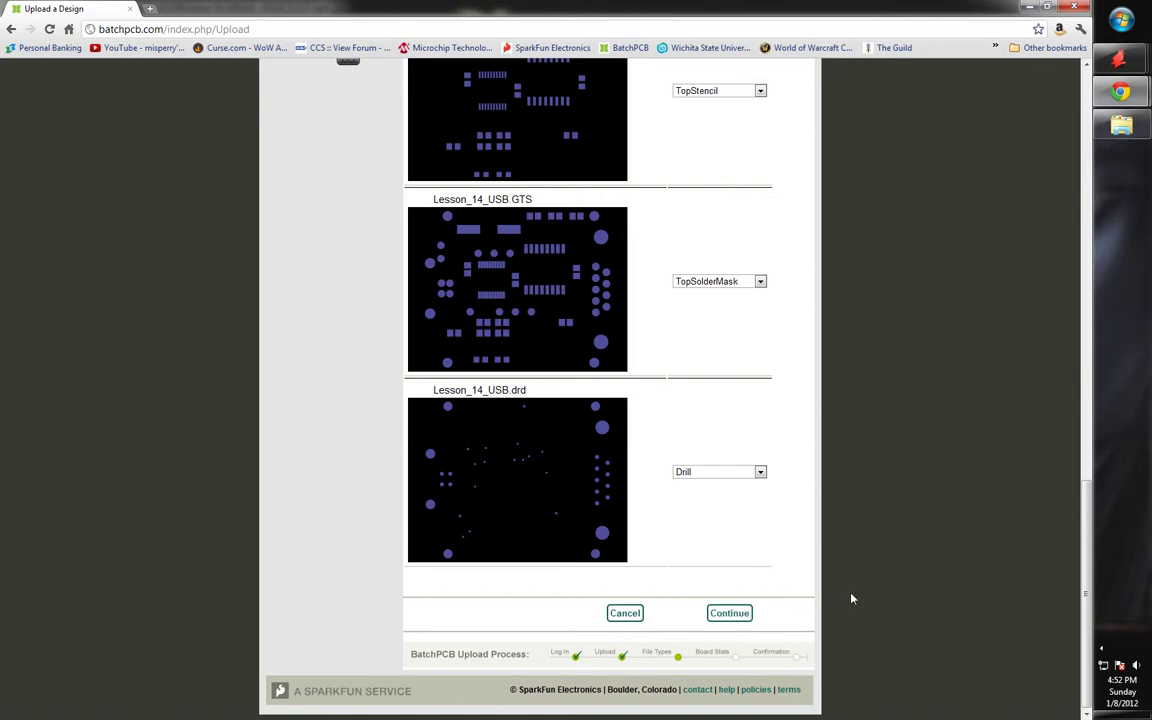
scroll(432, 339, up, 10)
scroll(478, 380, down, 10)
scroll(285, 340, up, 10)
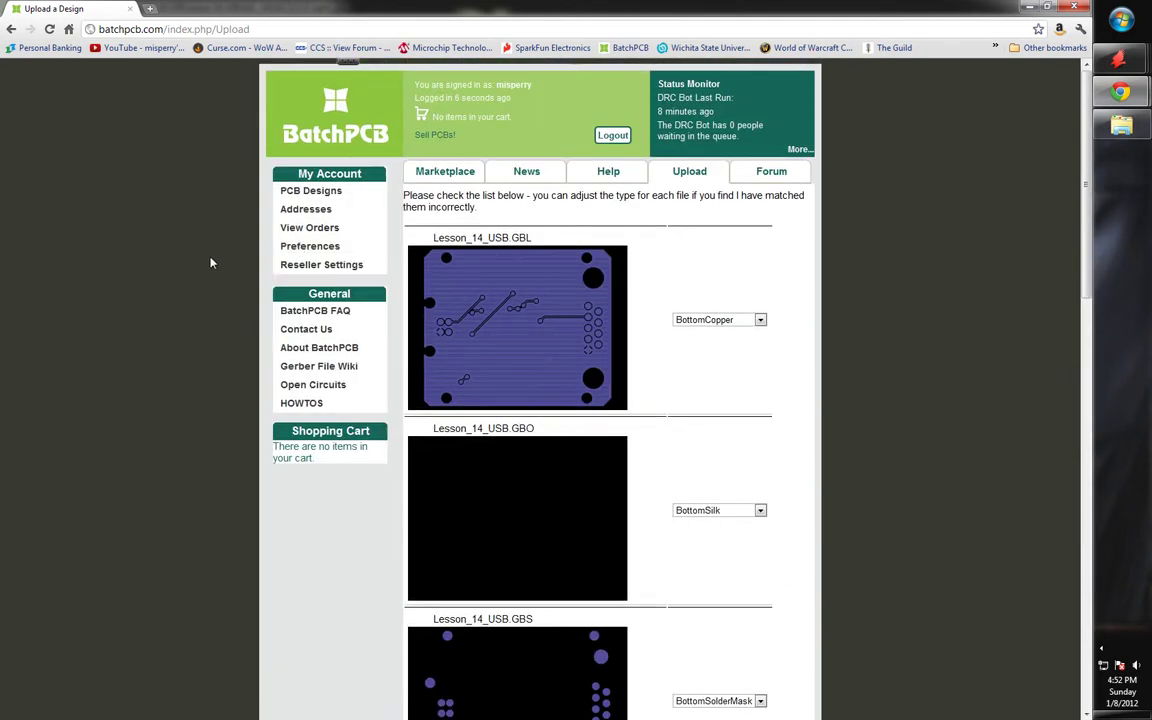
scroll(211, 263, down, 10)
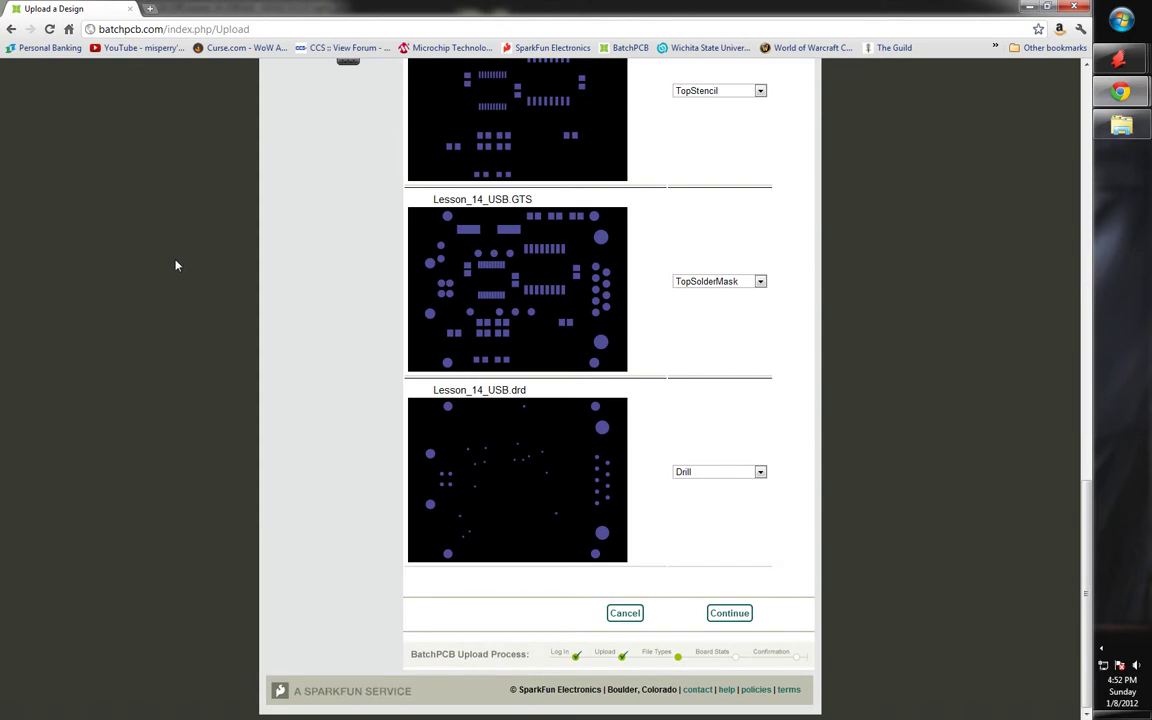
scroll(230, 195, up, 10)
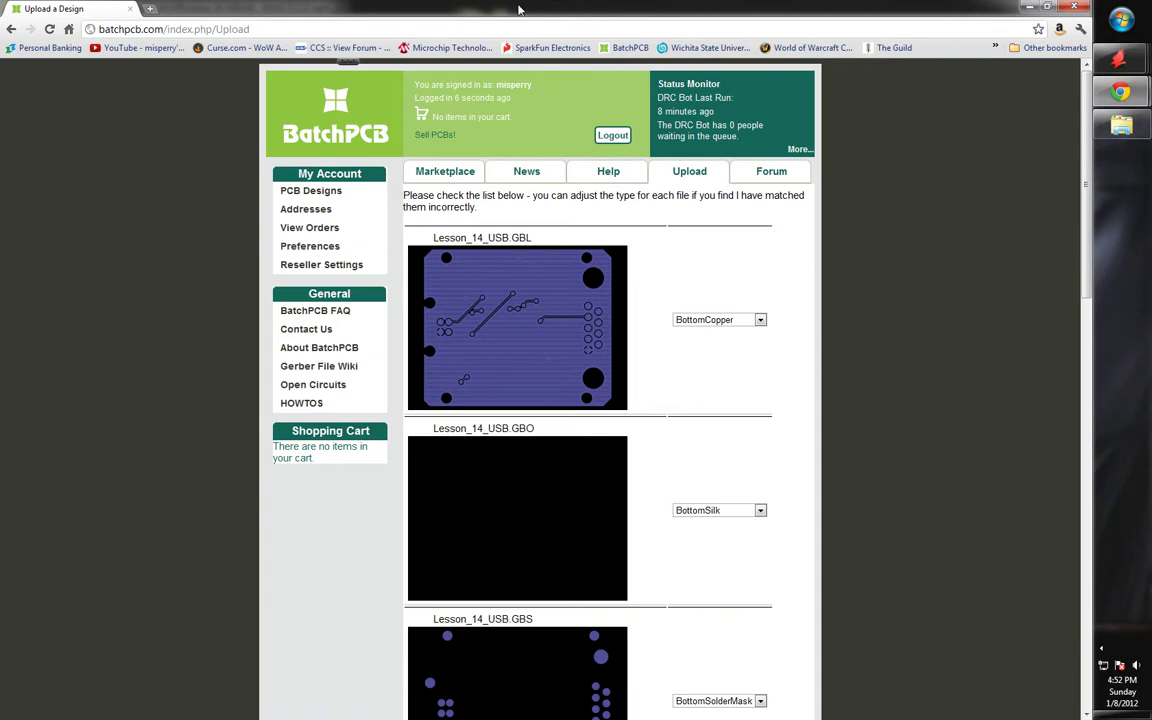
- Scroll through the BatchPCB layer previews to review each file's detected layer type
scroll(400, 292, down, 8)
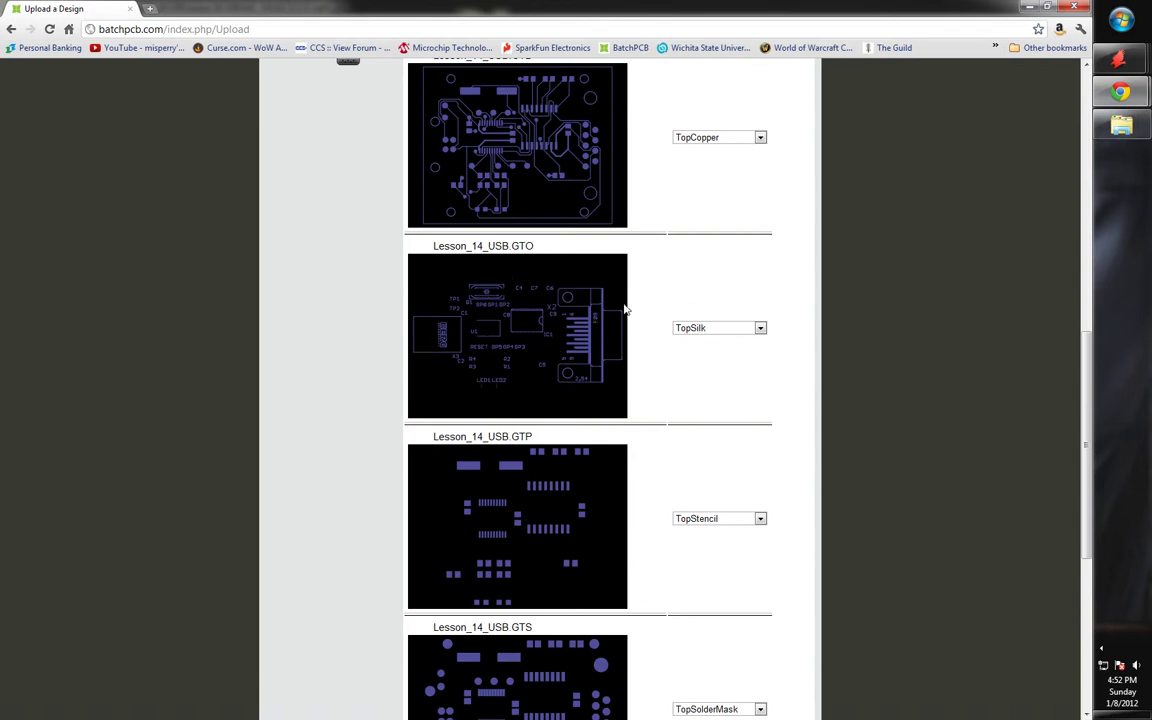
scroll(342, 296, down, 3)
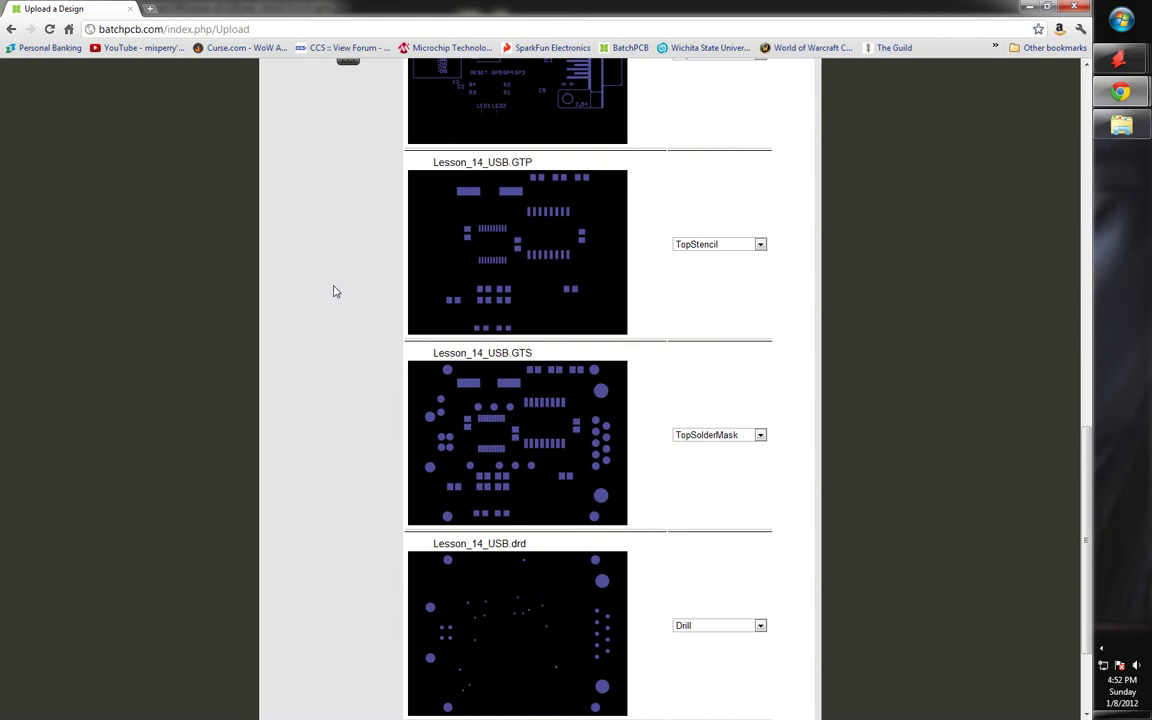
scroll(340, 275, down, 2)
scroll(337, 273, up, 15)
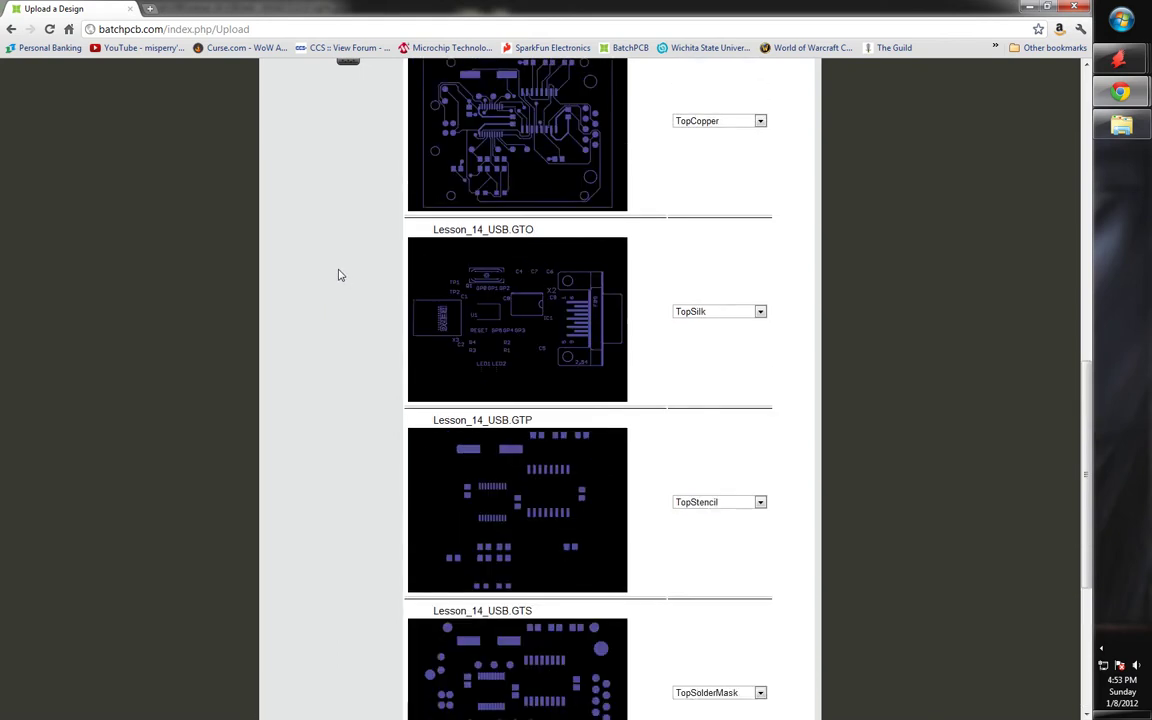